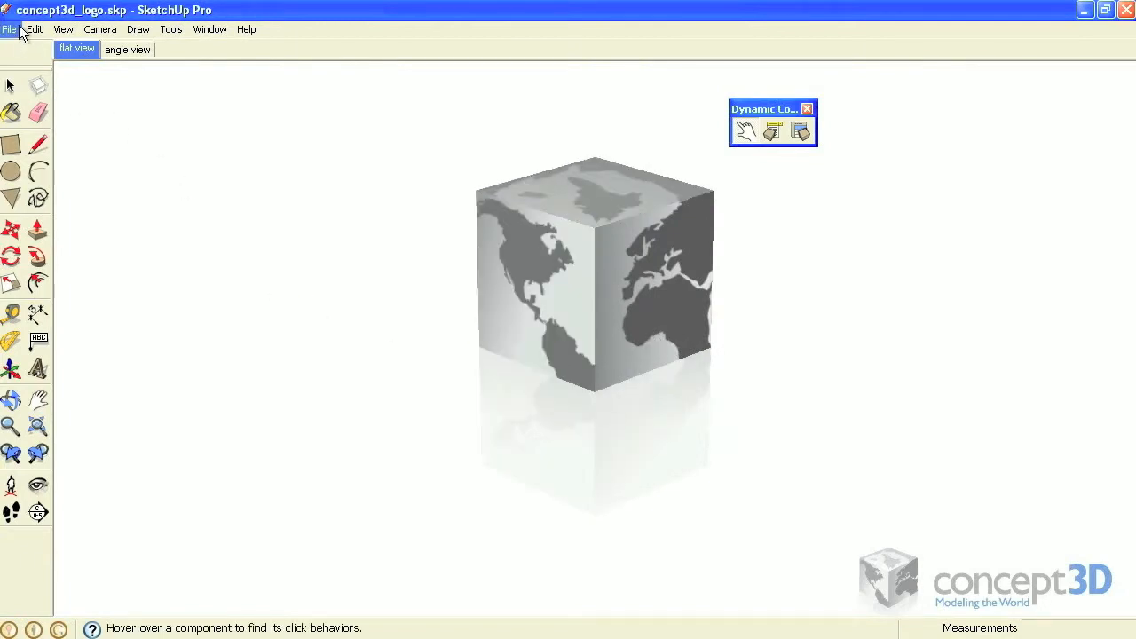
Start a new model without saving the changes to concept3d_logo.skp.
click(11, 29)
click(27, 42)
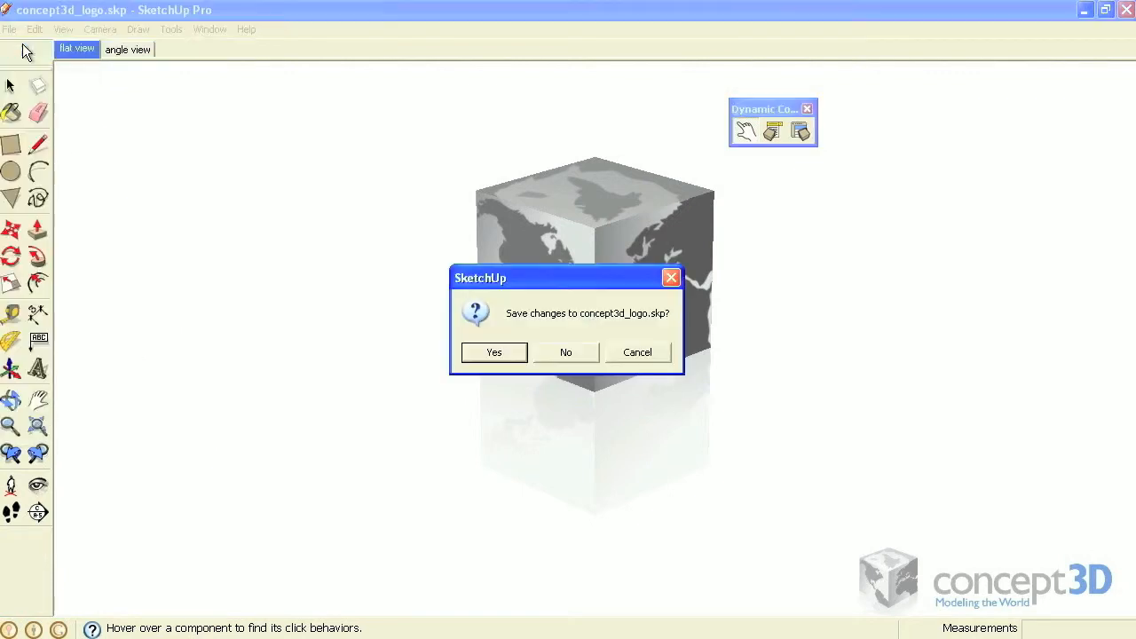
click(562, 352)
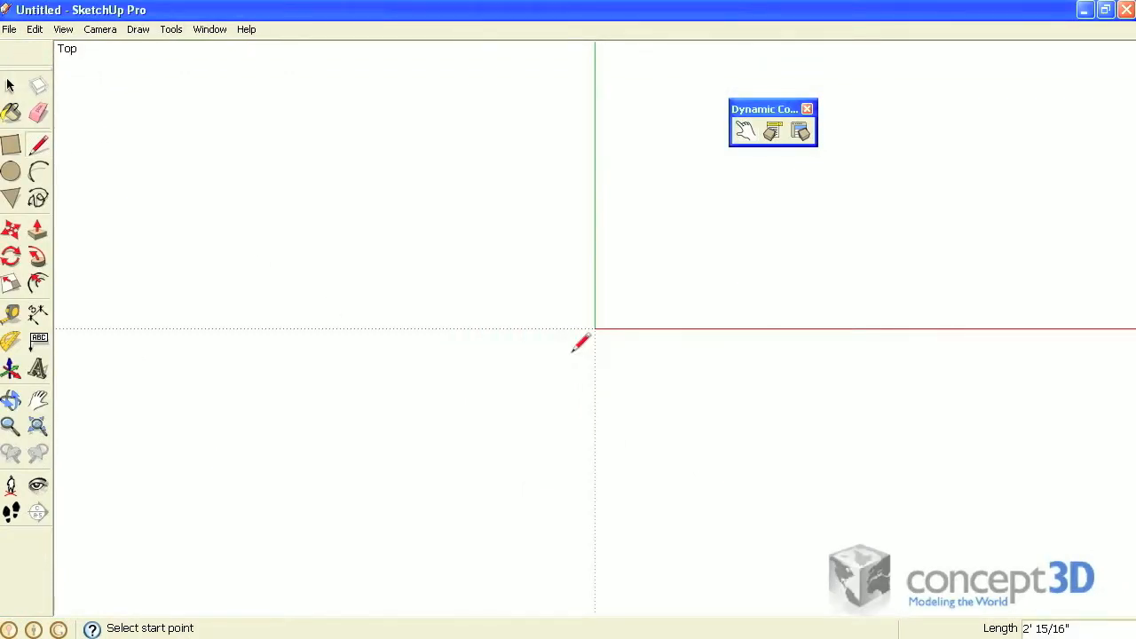
Check the Show component axes option in the model's component settings.
click(211, 29)
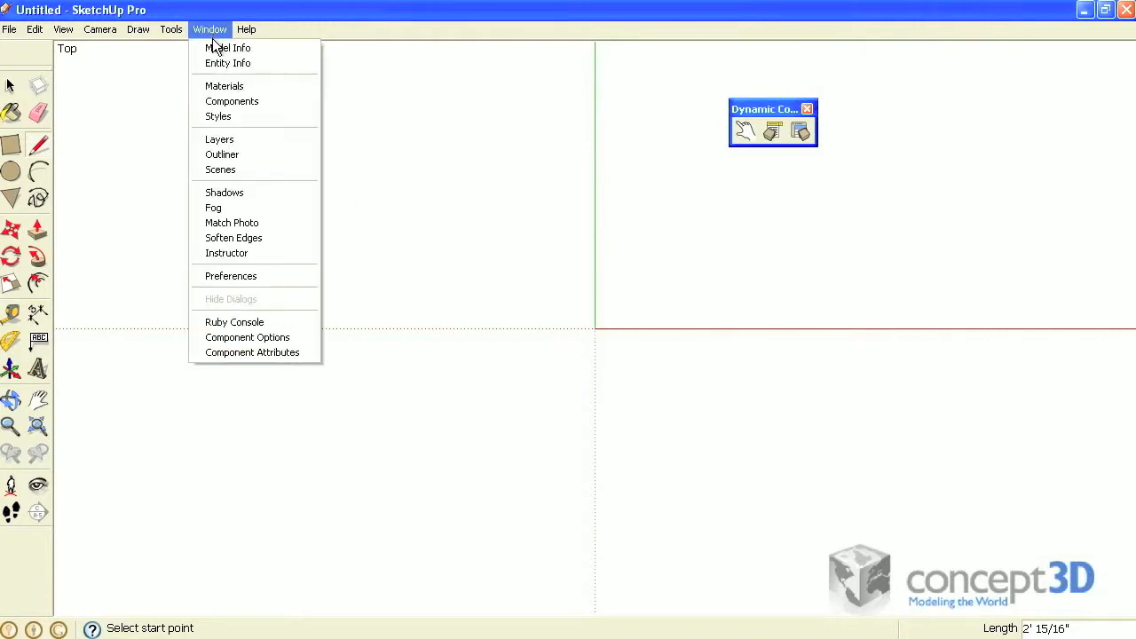
click(217, 48)
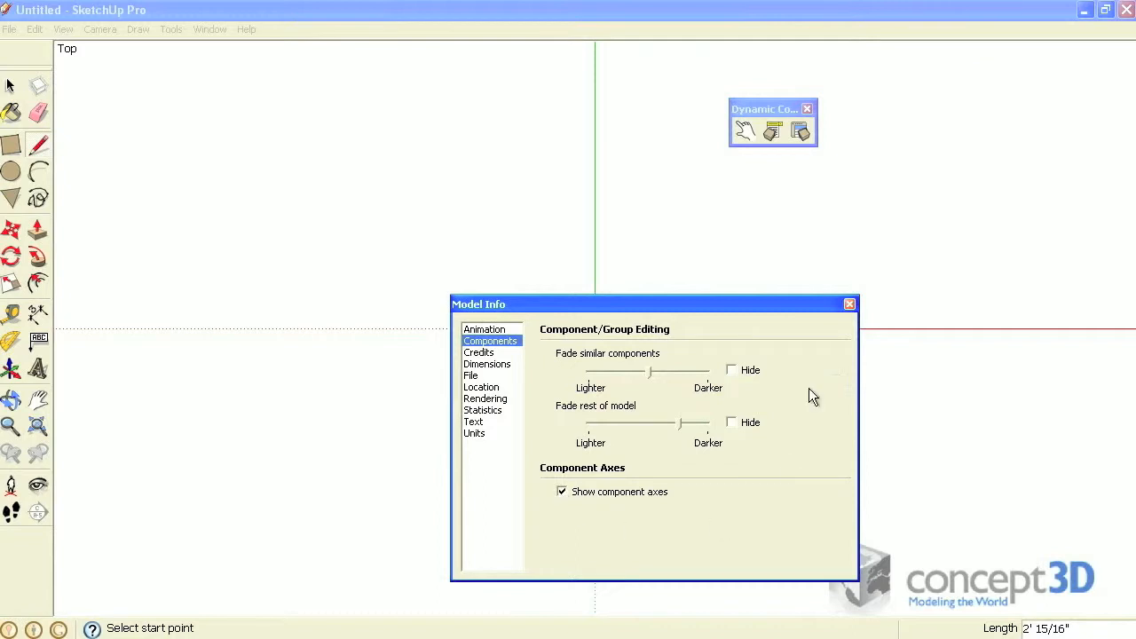
click(850, 304)
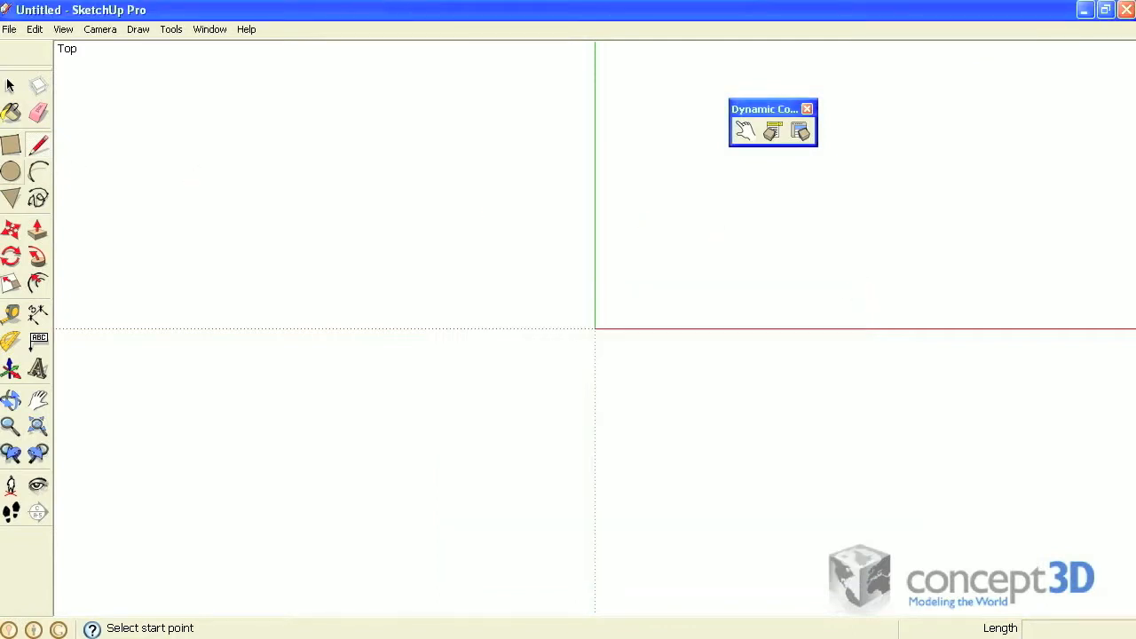
Draw a square on the ground plane near the origin, between the red and green axes.
click(10, 149)
click(639, 305)
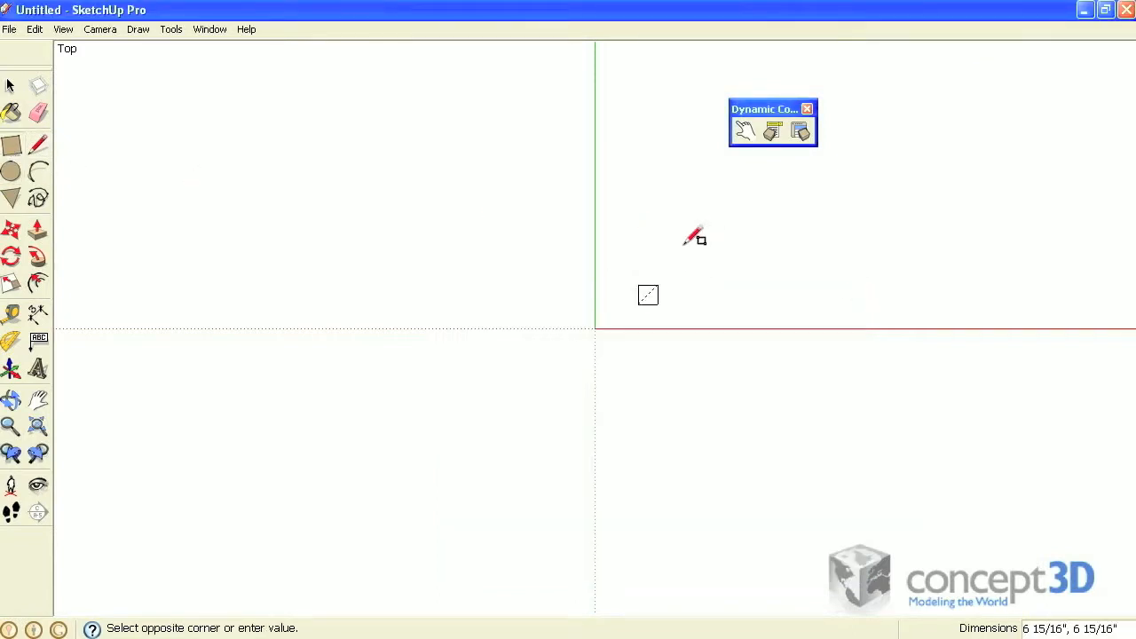
click(757, 185)
Copy the square along the red axis as a 4x array, leaving a small gap between squares.
click(11, 230)
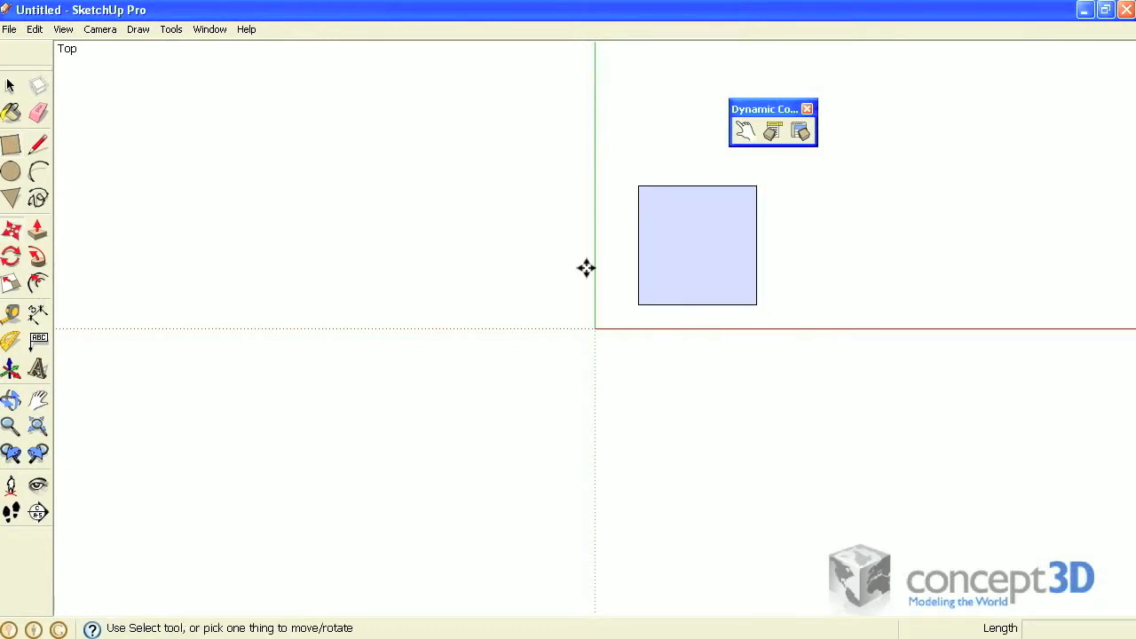
key(ctrl)
click(689, 246)
click(834, 242)
text(4)
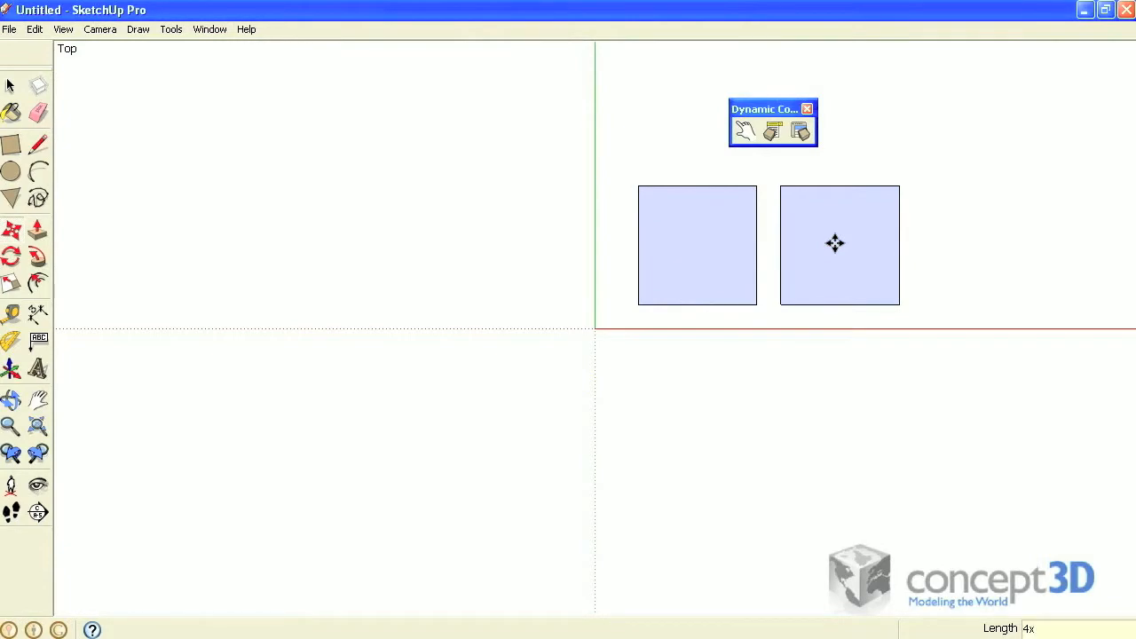
text(x)
key(Return)
Make the first square, nearest the origin, a component named rt.
mouse_move(812, 246)
middle_down()
mouse_move(760, 287)
mouse_move(679, 299)
mouse_move(731, 215)
middle_up()
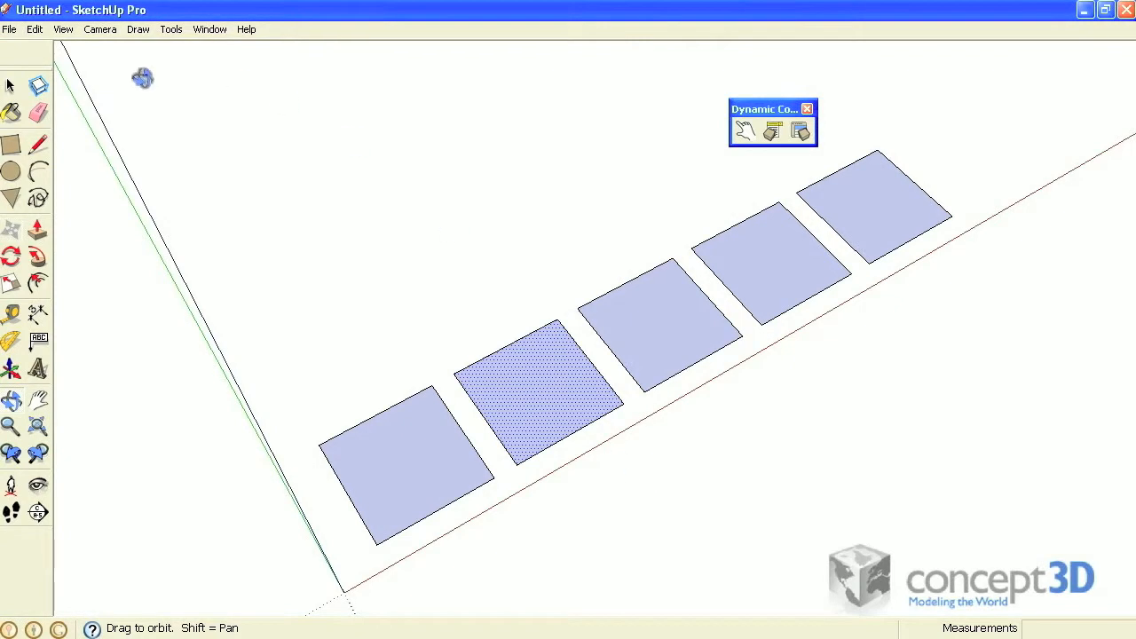
click(10, 85)
click(424, 435)
right_click(418, 425)
click(487, 532)
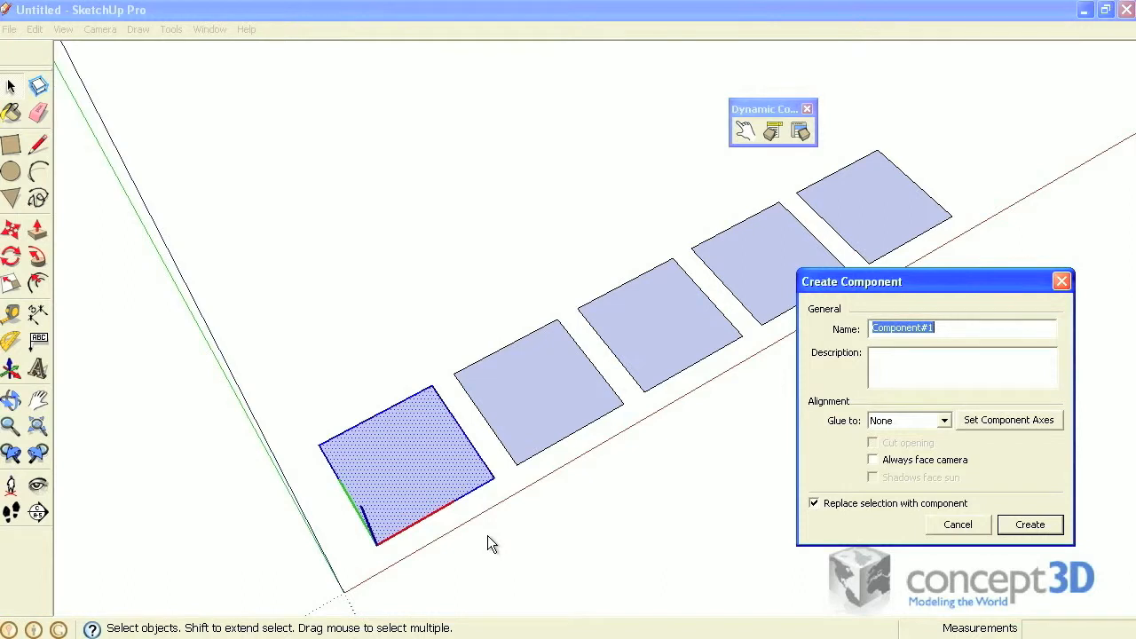
text(rt)
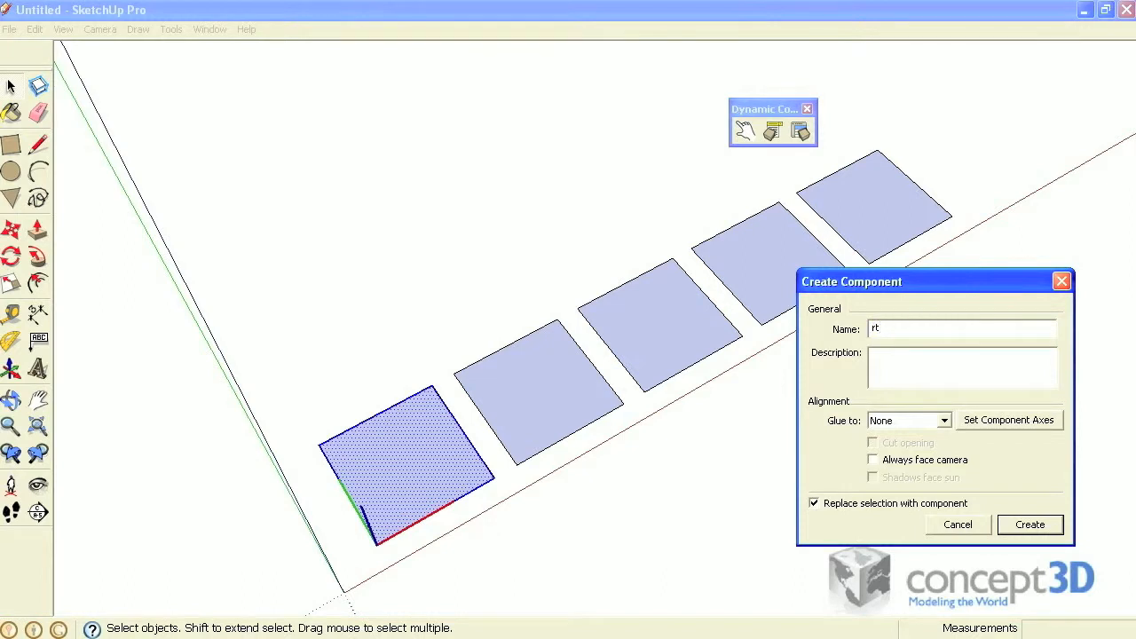
click(1028, 527)
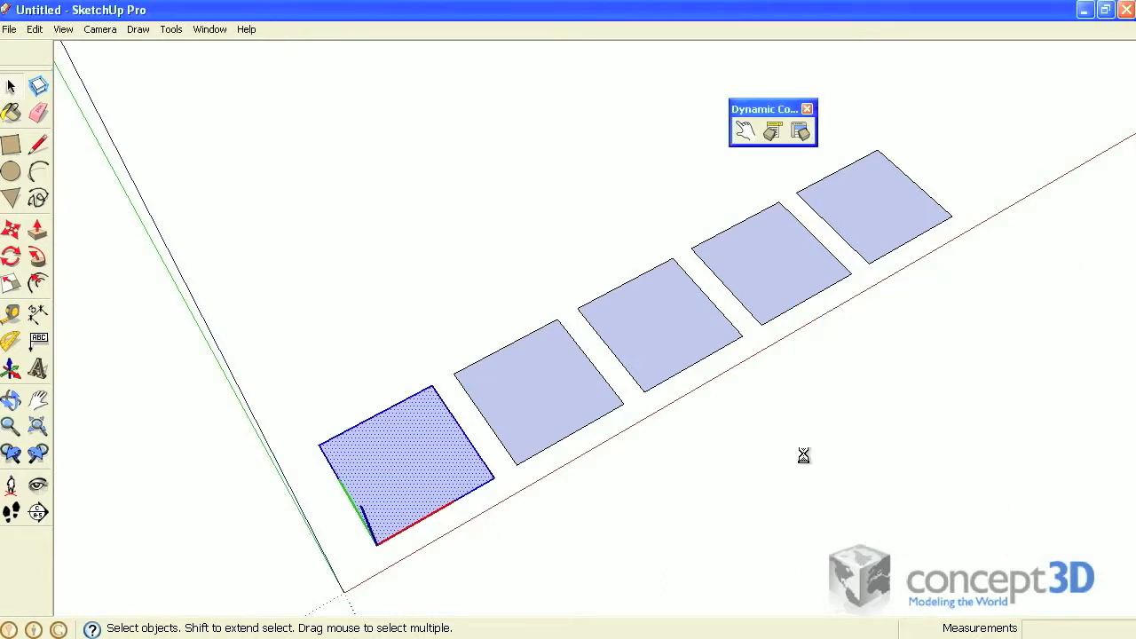
Make the second square in the row a component named rb.
right_click(546, 399)
click(594, 498)
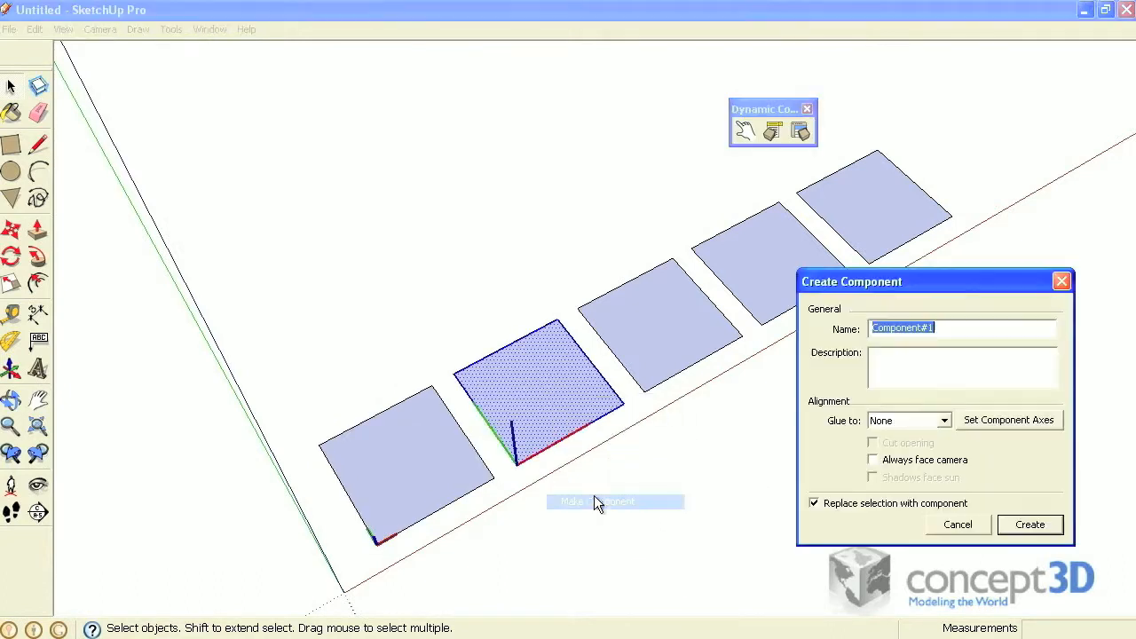
text(rb)
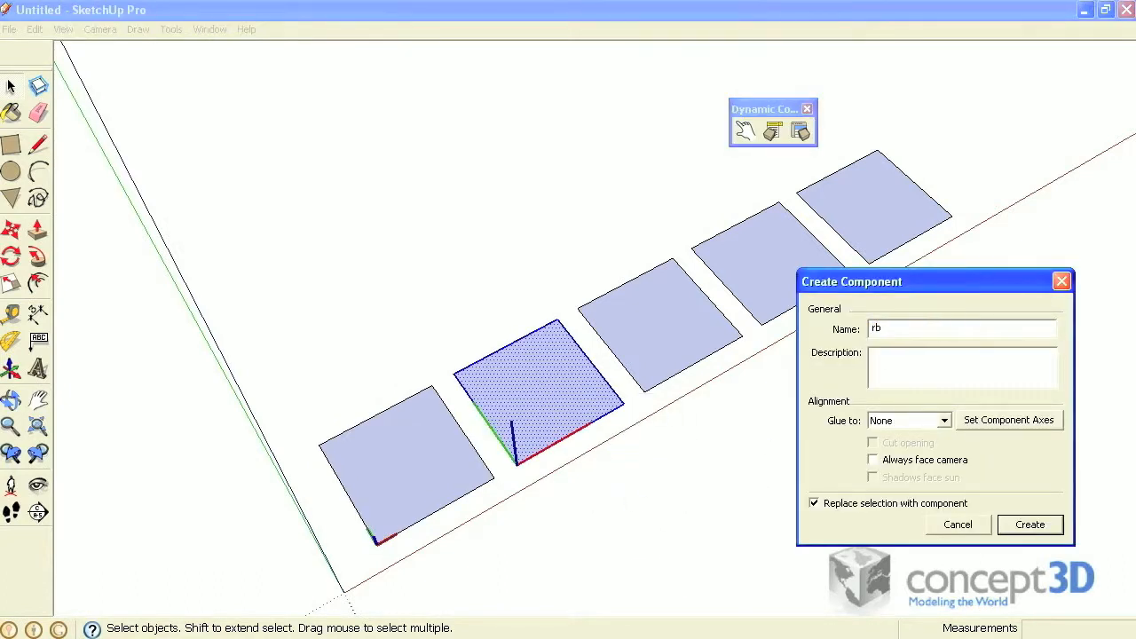
click(1052, 525)
Make the third square in the row a component named lt.
click(661, 336)
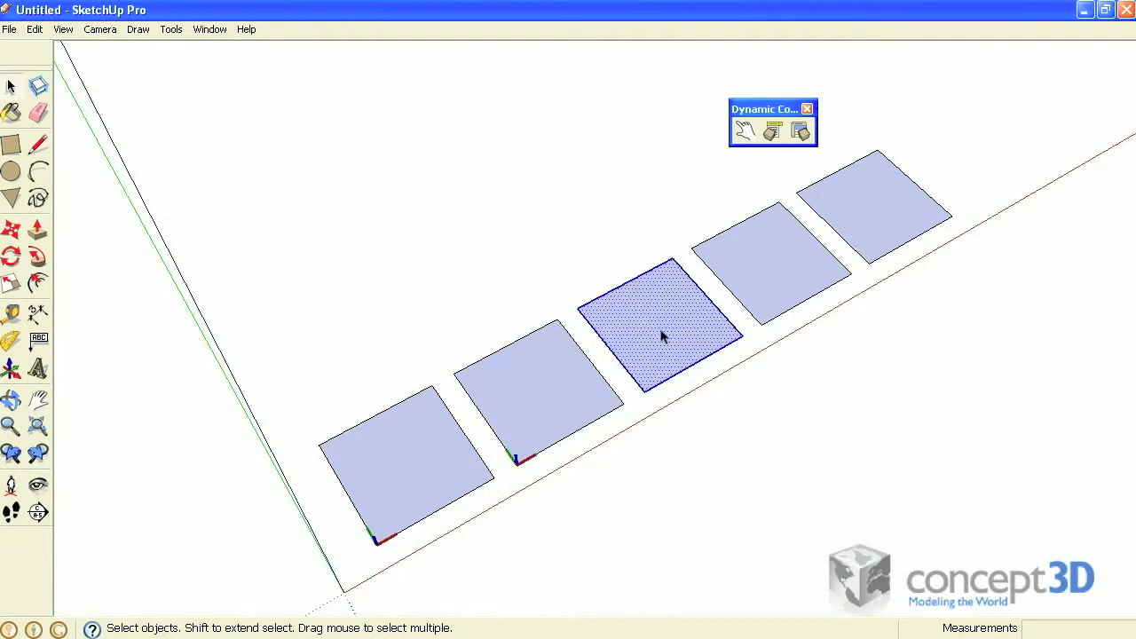
right_click(661, 335)
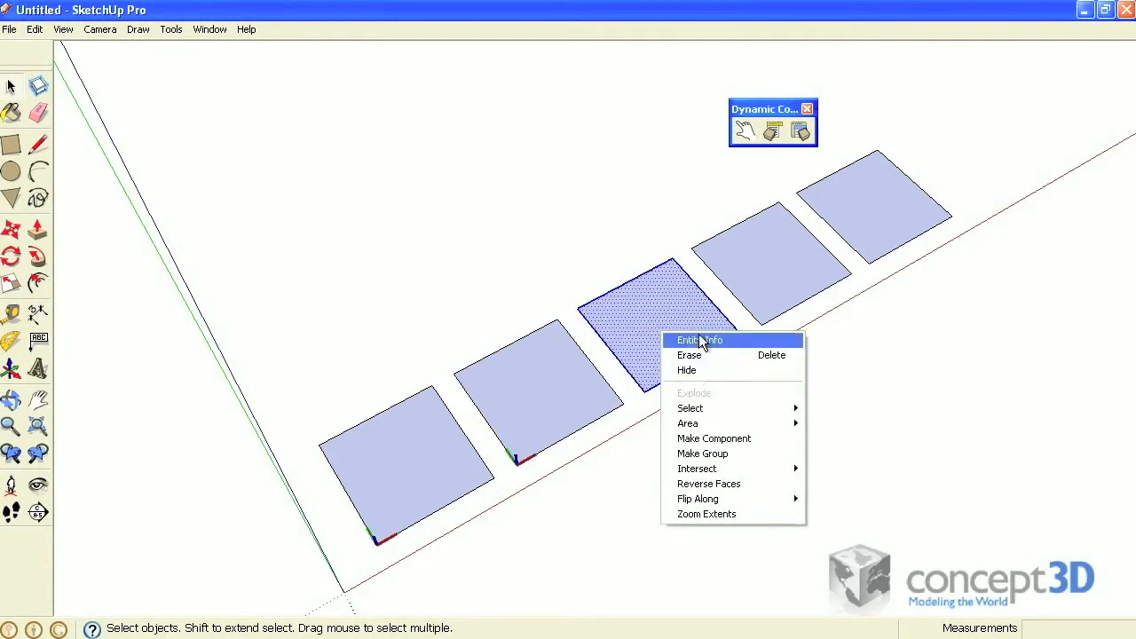
click(720, 435)
text(rc)
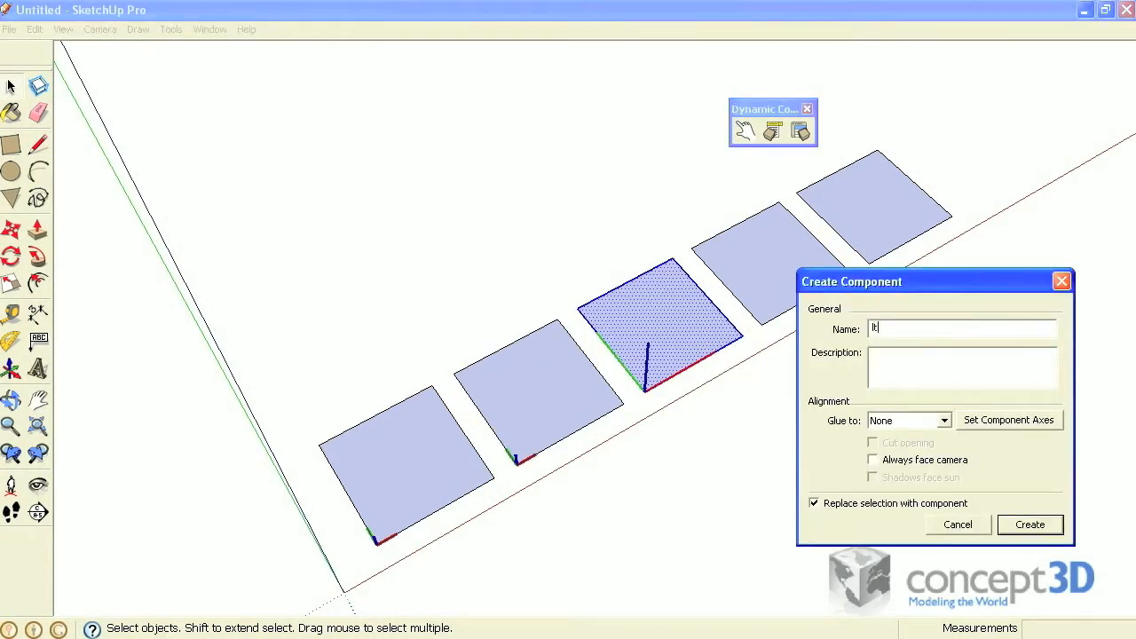
key(Return)
Make the fourth square in the row a component named lb.
click(756, 274)
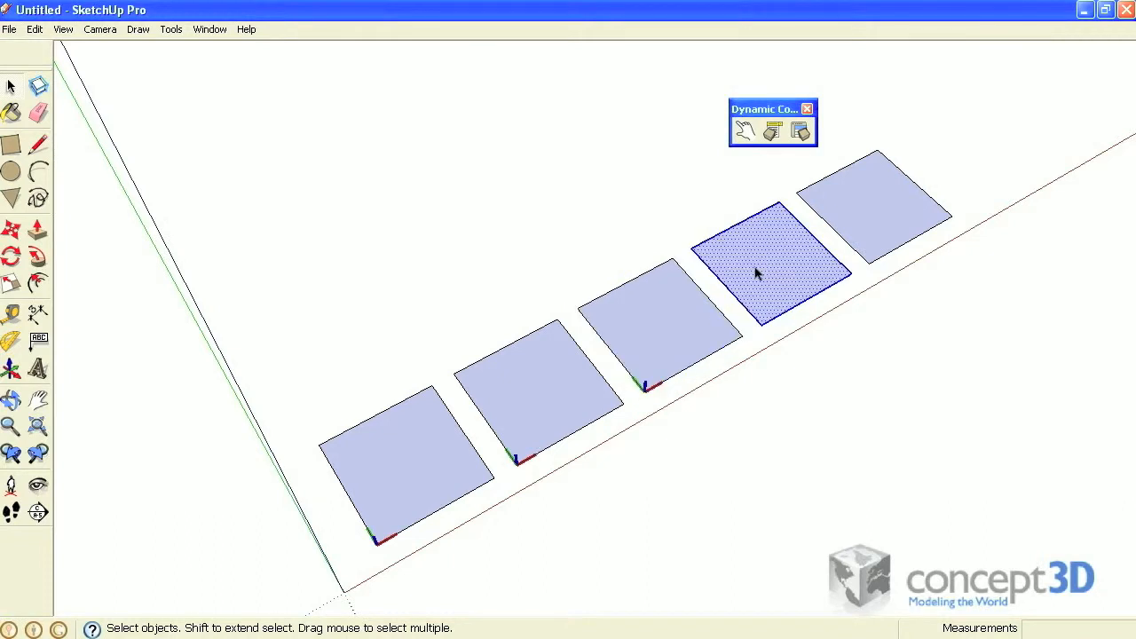
right_click(756, 273)
click(821, 375)
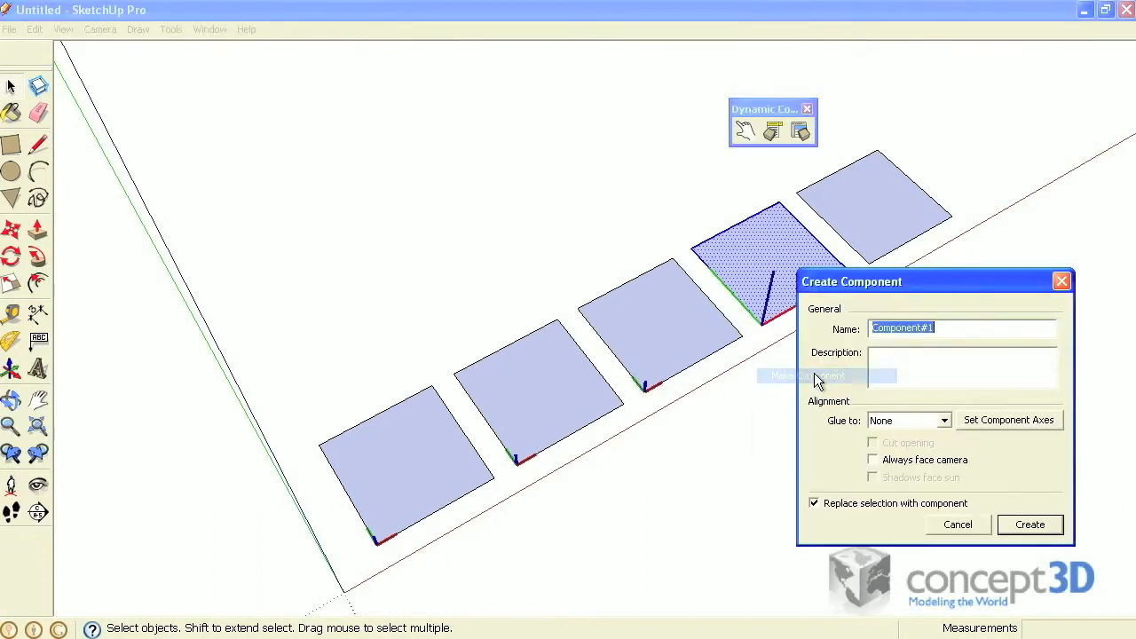
text(lb)
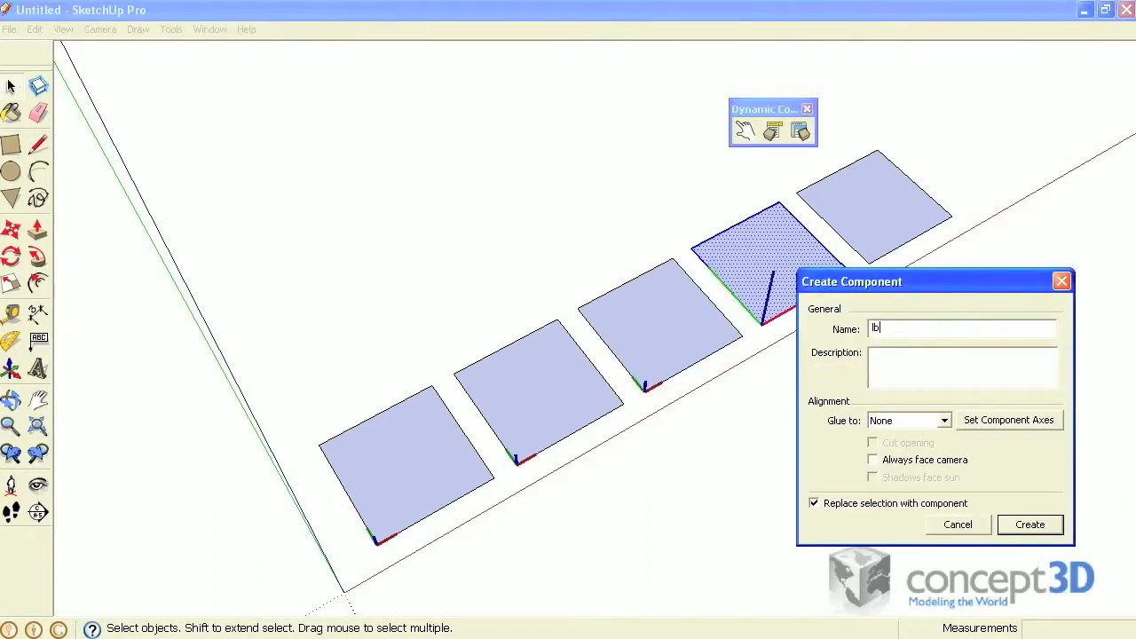
click(1047, 524)
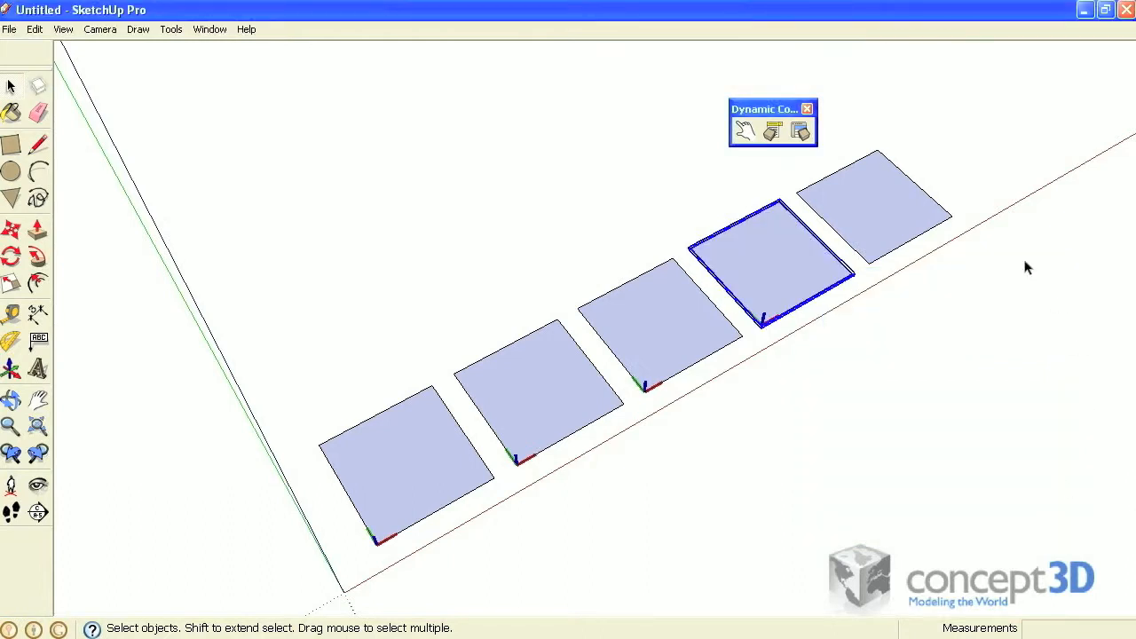
Open the component creation settings for the fifth square, farthest from the origin.
click(890, 219)
right_click(890, 219)
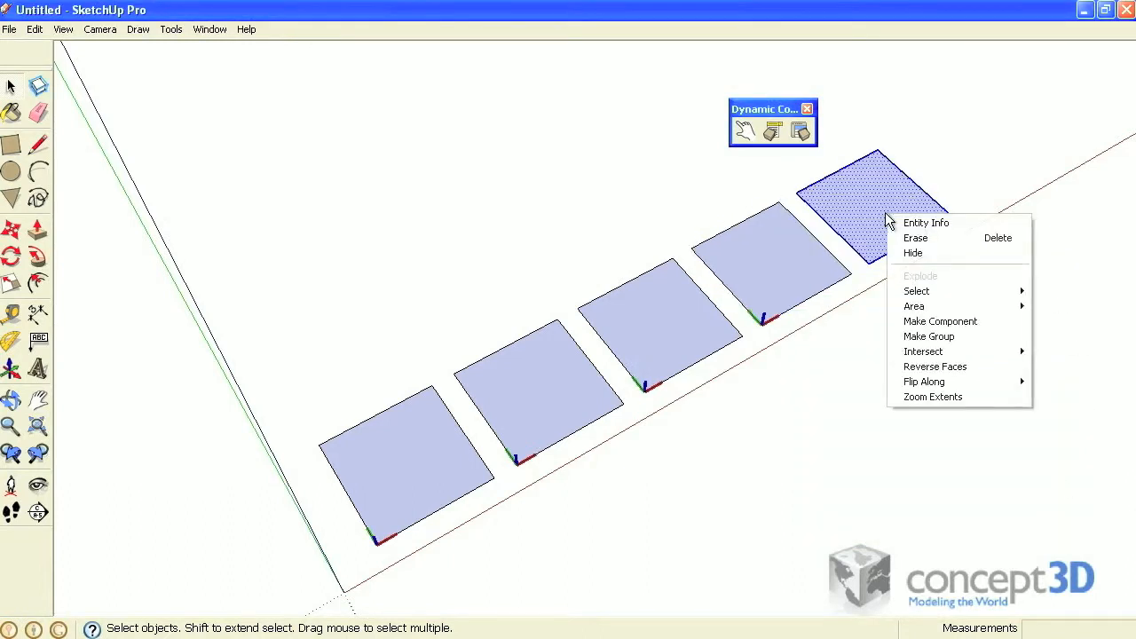
click(949, 323)
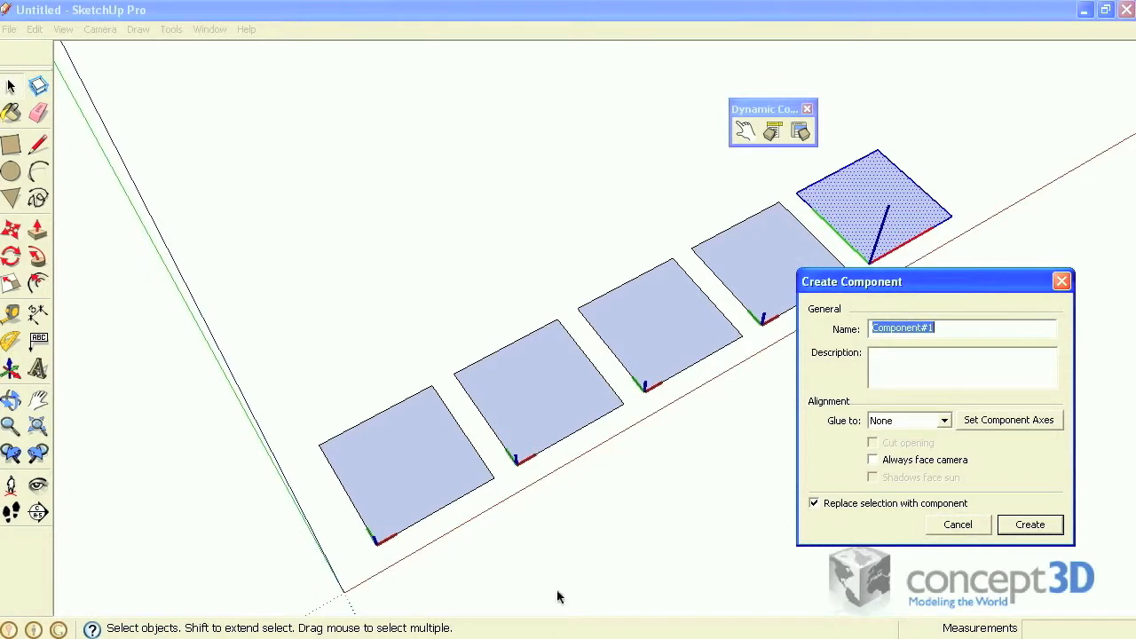
drag(523, 489, 526, 535)
mouse_move(525, 488)
mouse_down()
mouse_move(538, 505)
mouse_move(506, 506)
mouse_up()
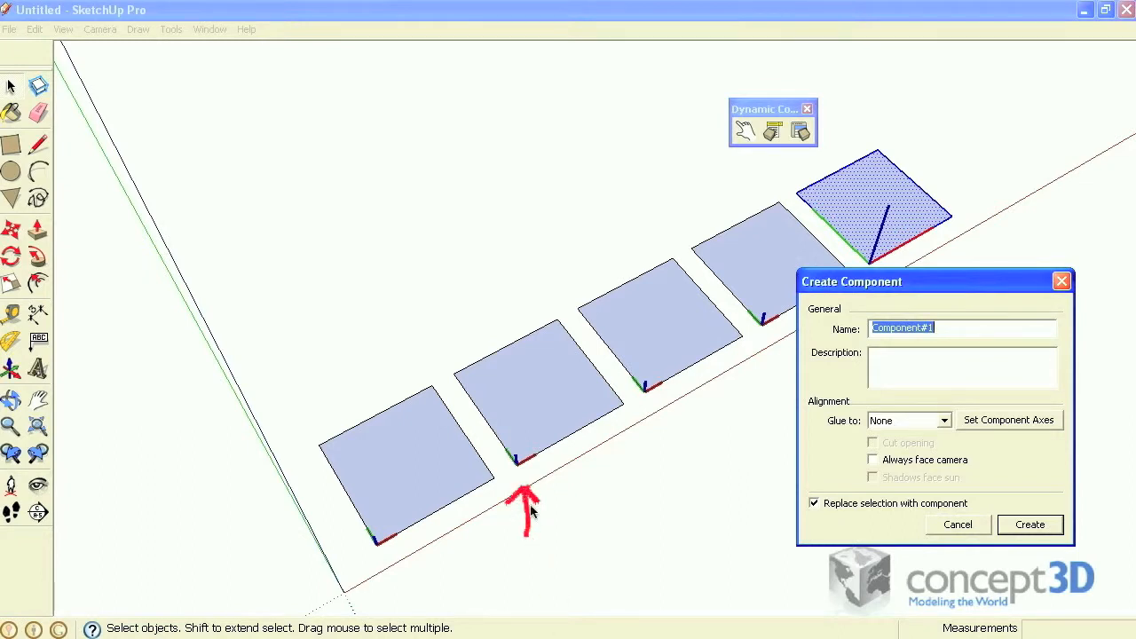
drag(799, 193, 890, 149)
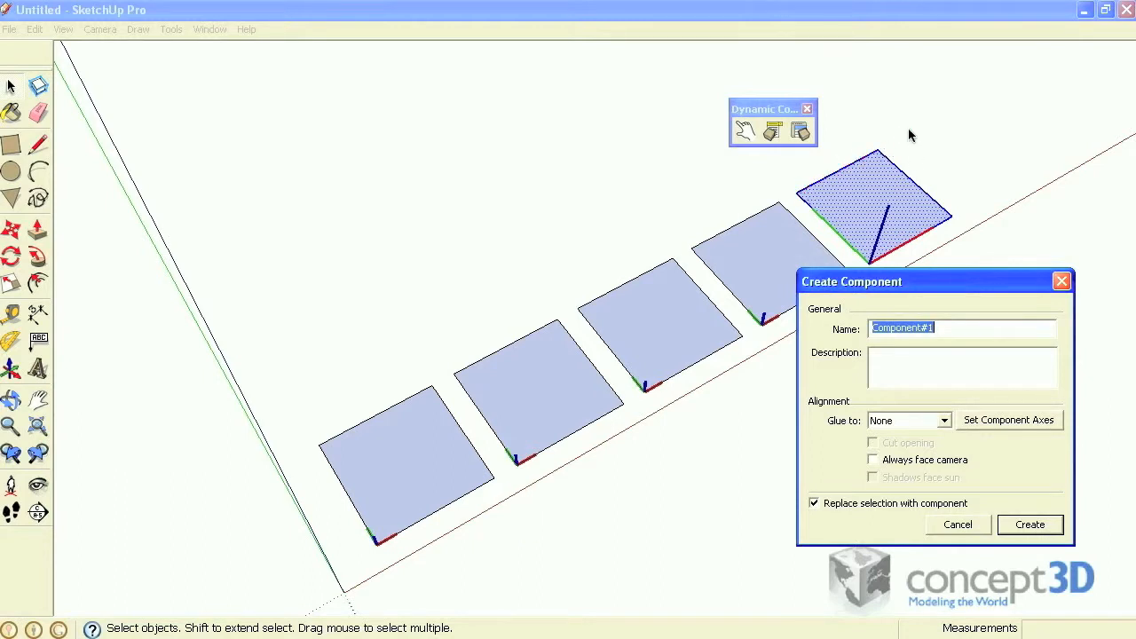
Set the component axes' origin at the fifth square's back corner with red along the back edge, and create it as t.
click(995, 422)
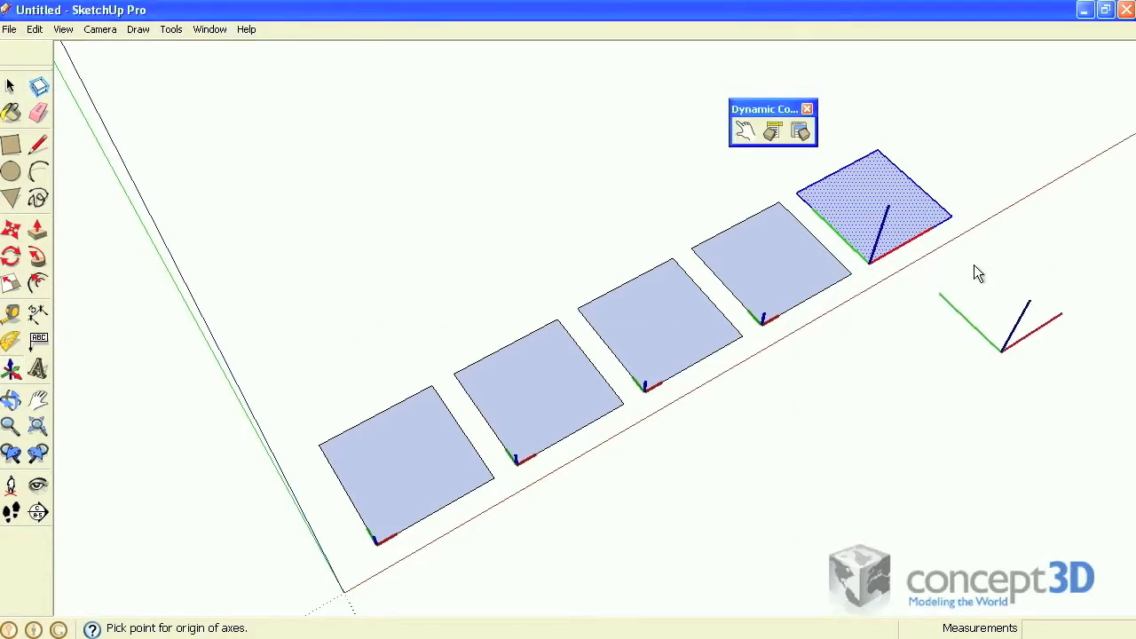
click(796, 191)
click(867, 158)
click(870, 161)
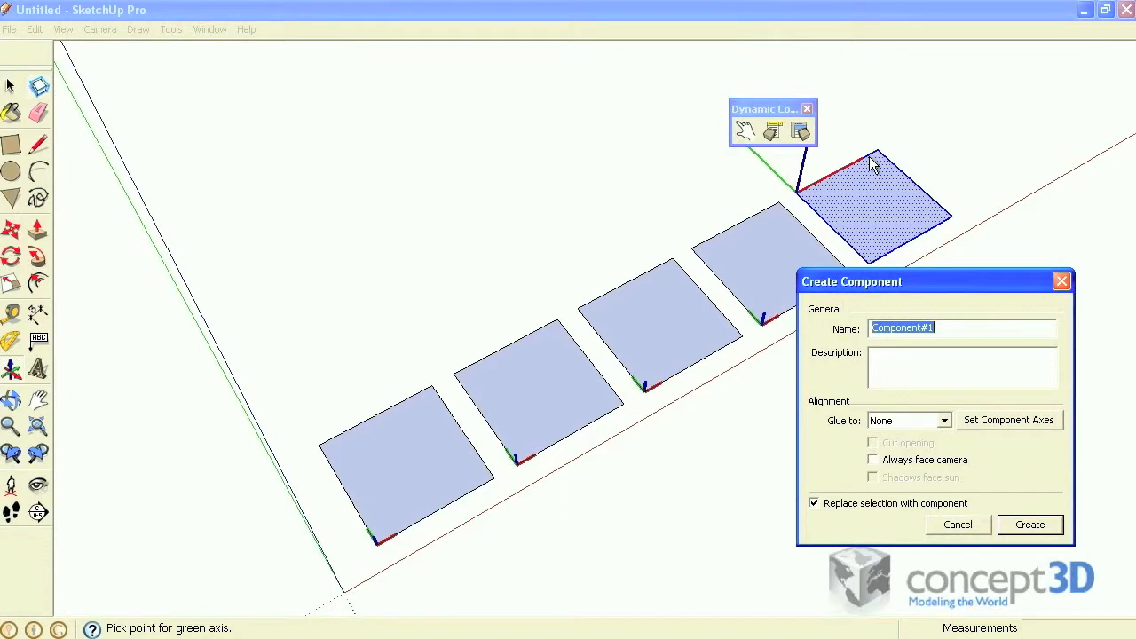
text(t)
click(1032, 522)
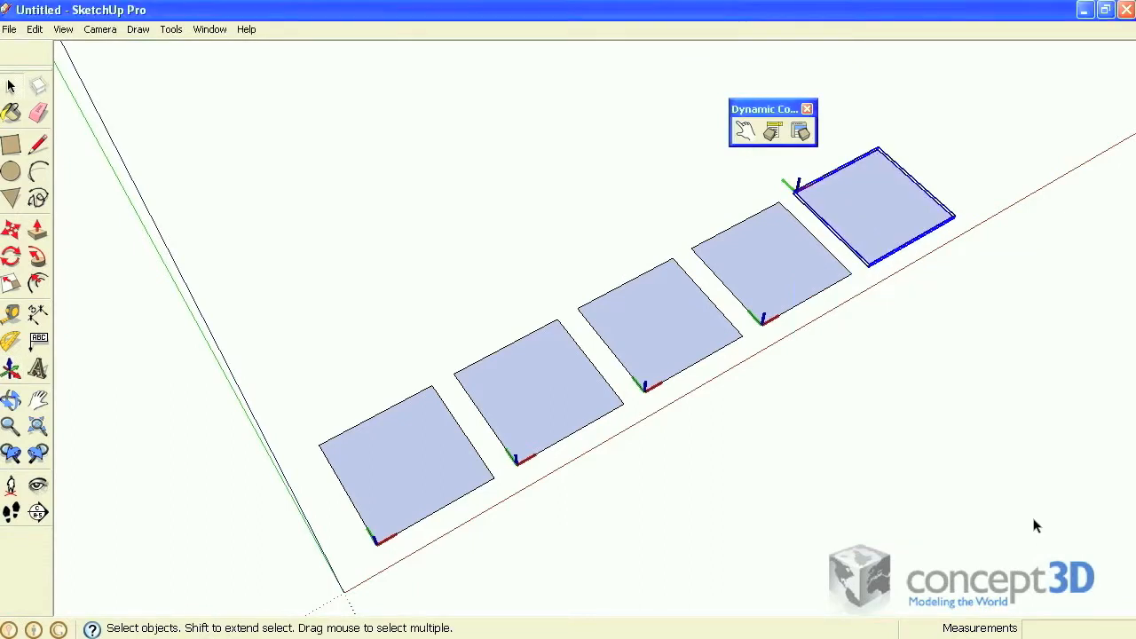
click(879, 421)
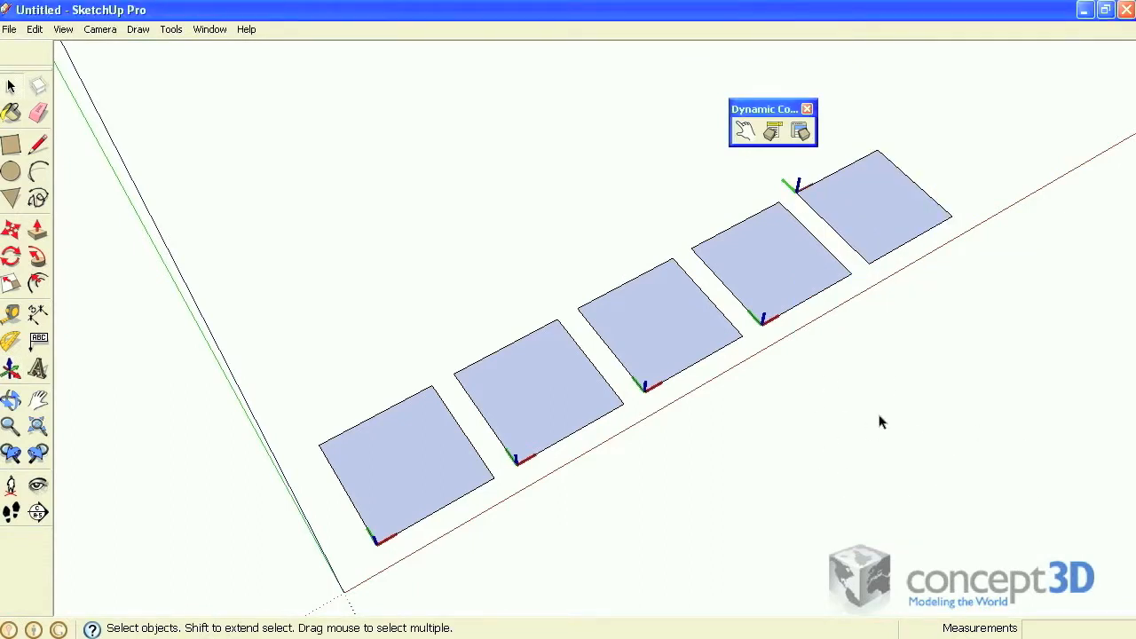
Move the other four square components one by one onto the first square, matching their front corners to its front corner.
click(11, 229)
click(517, 460)
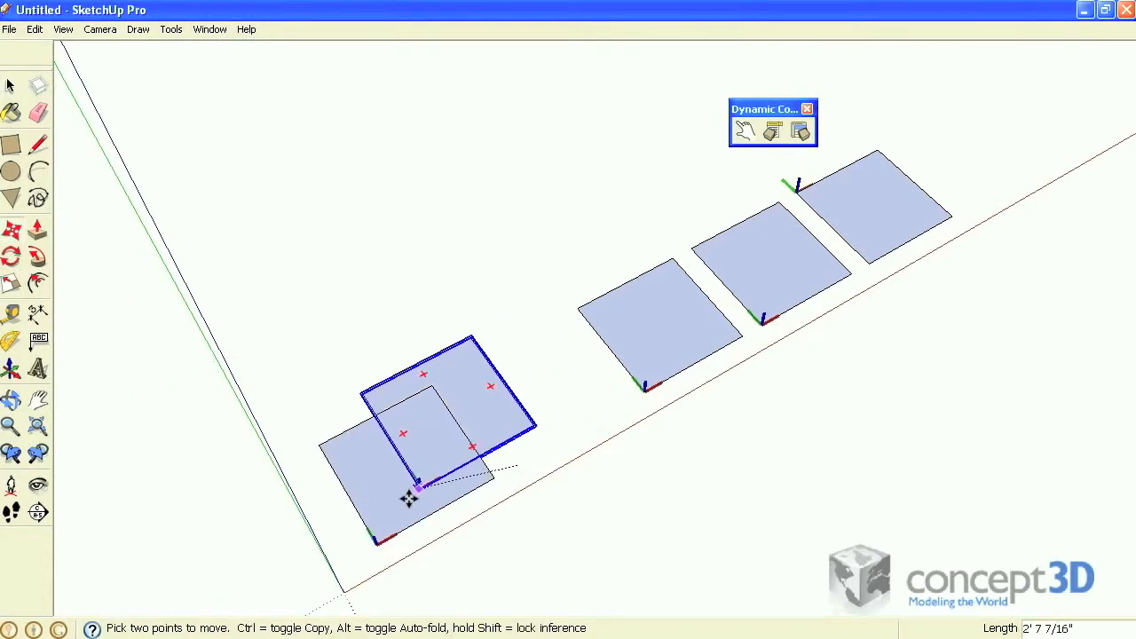
click(375, 539)
click(643, 386)
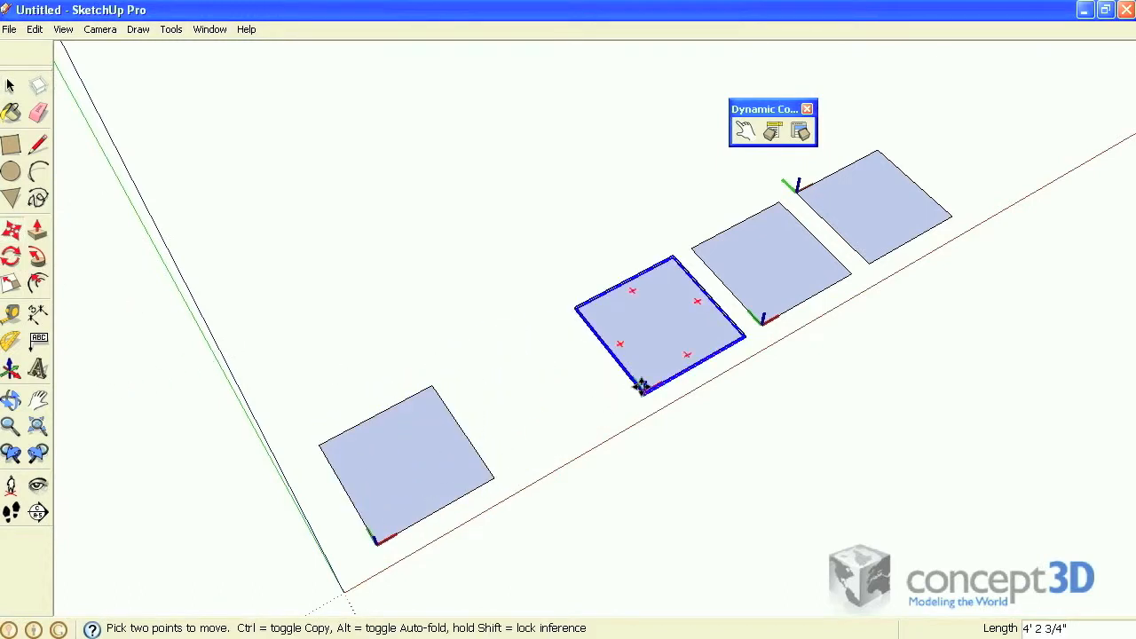
click(376, 540)
click(763, 320)
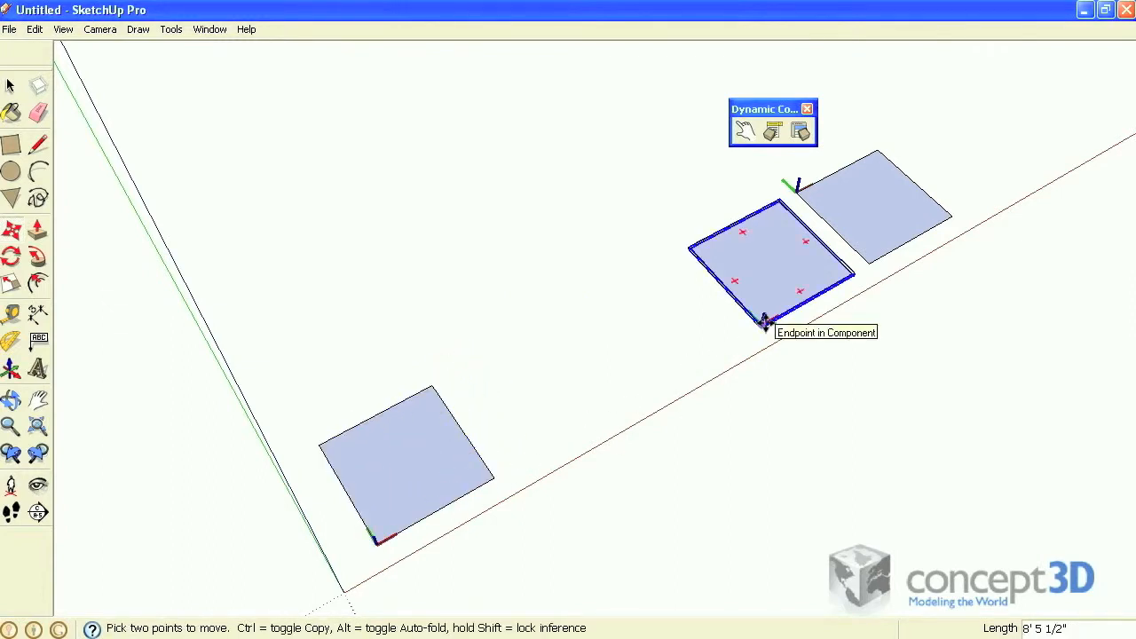
click(376, 539)
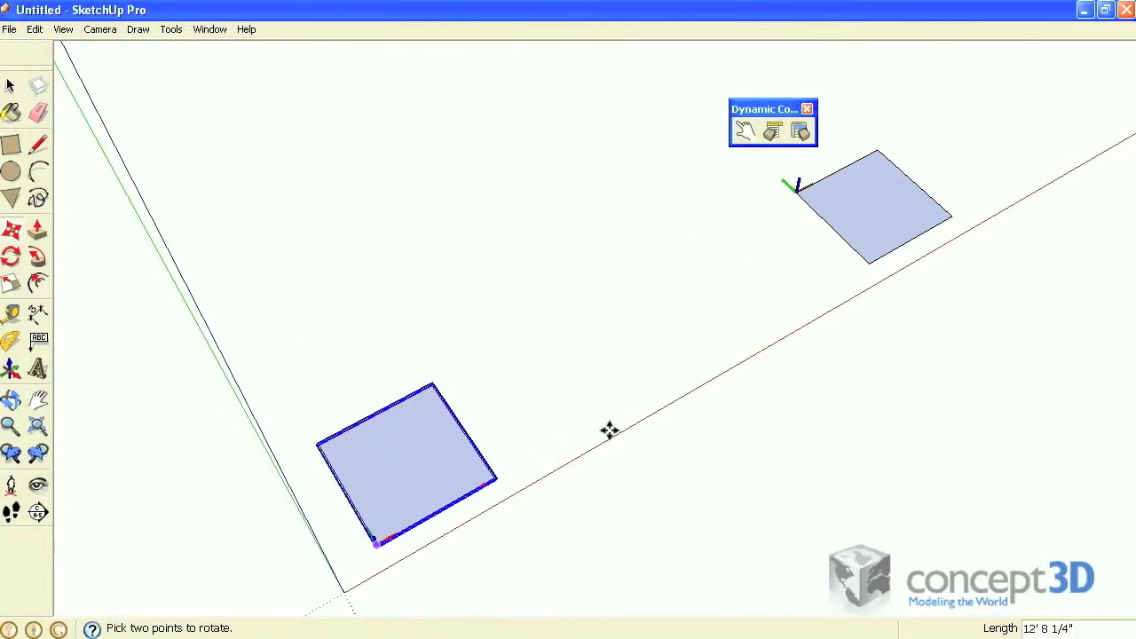
click(862, 266)
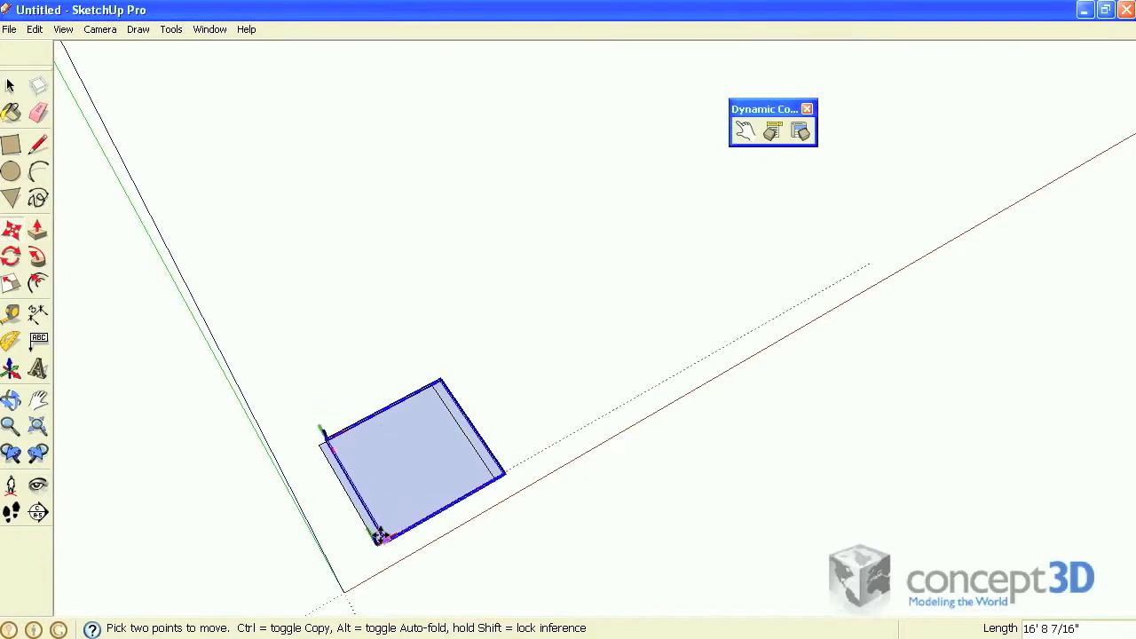
click(376, 539)
click(10, 85)
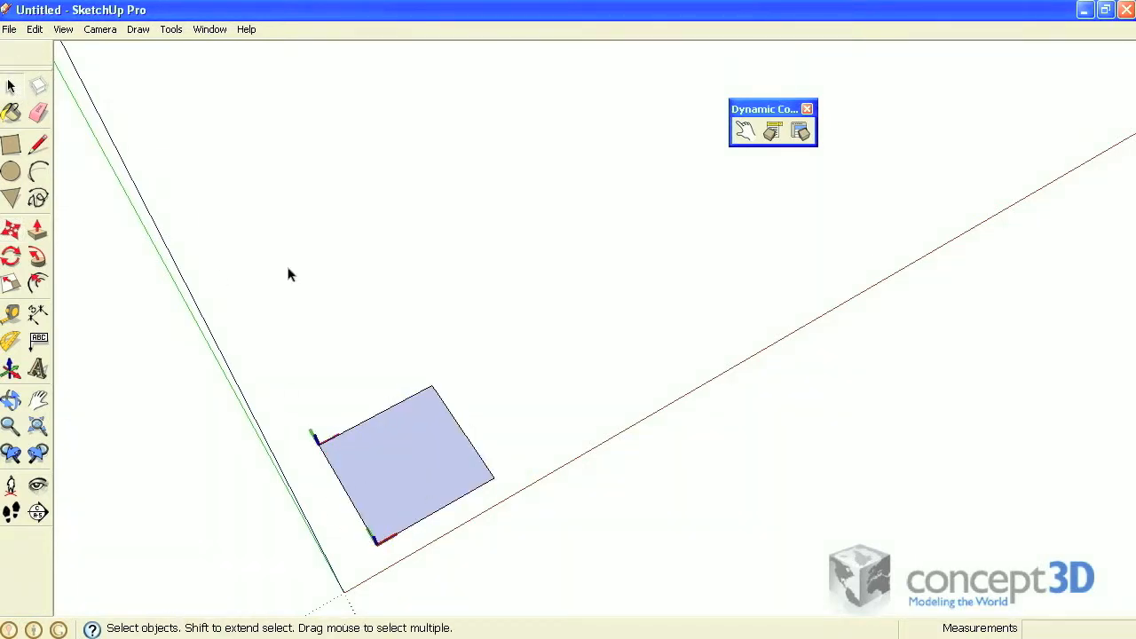
Combine all five stacked squares into one parent component named logo.
drag(257, 353, 562, 571)
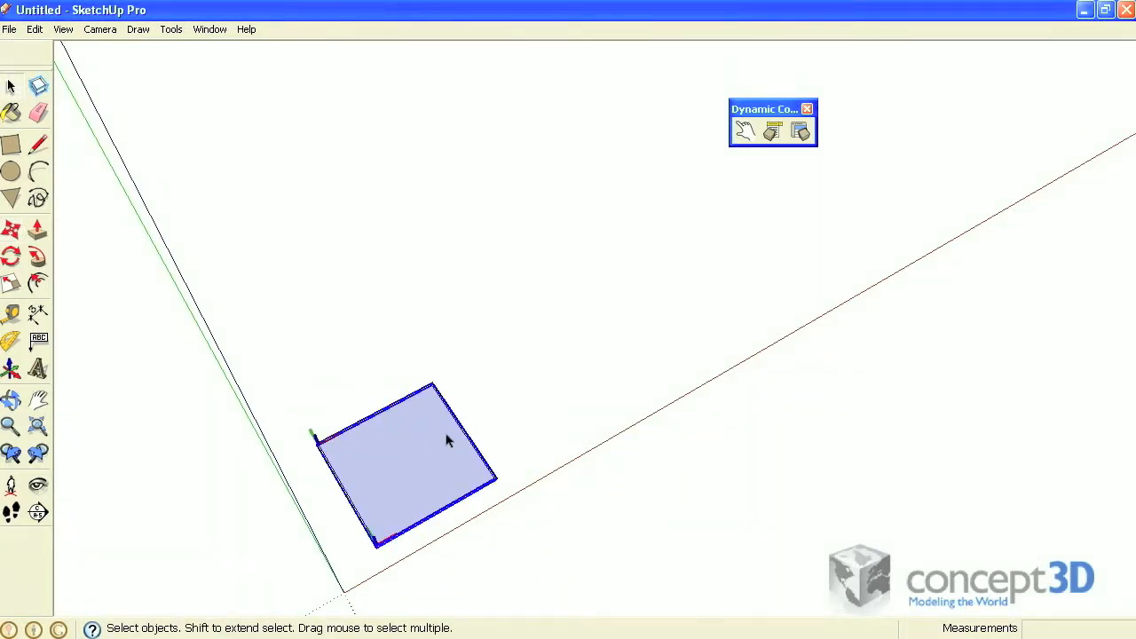
right_click(414, 425)
click(468, 540)
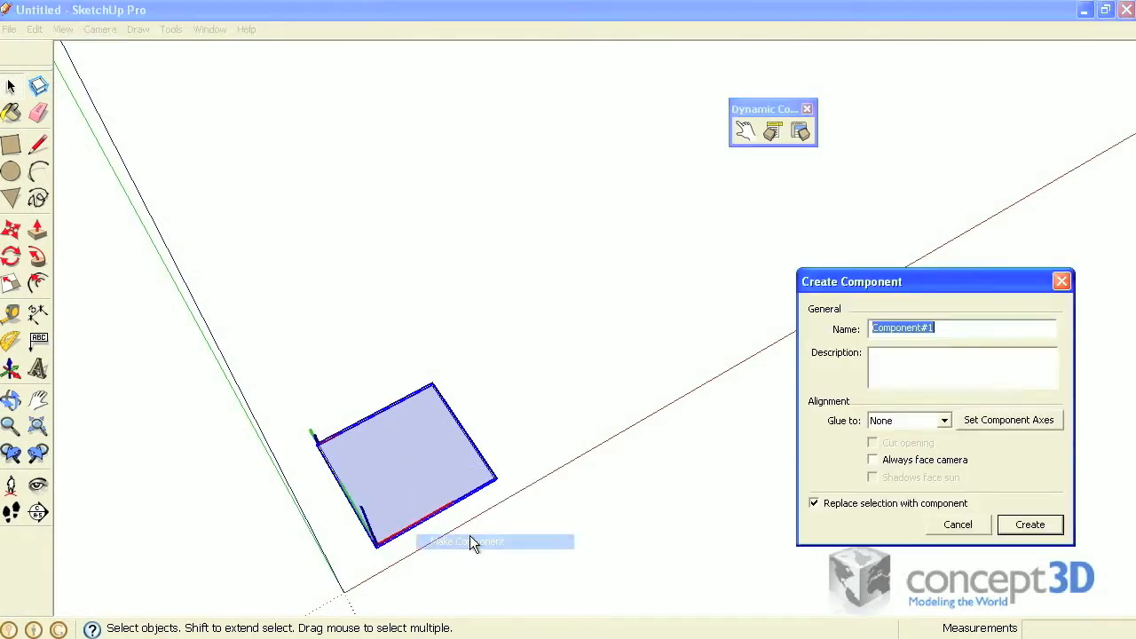
text(logo)
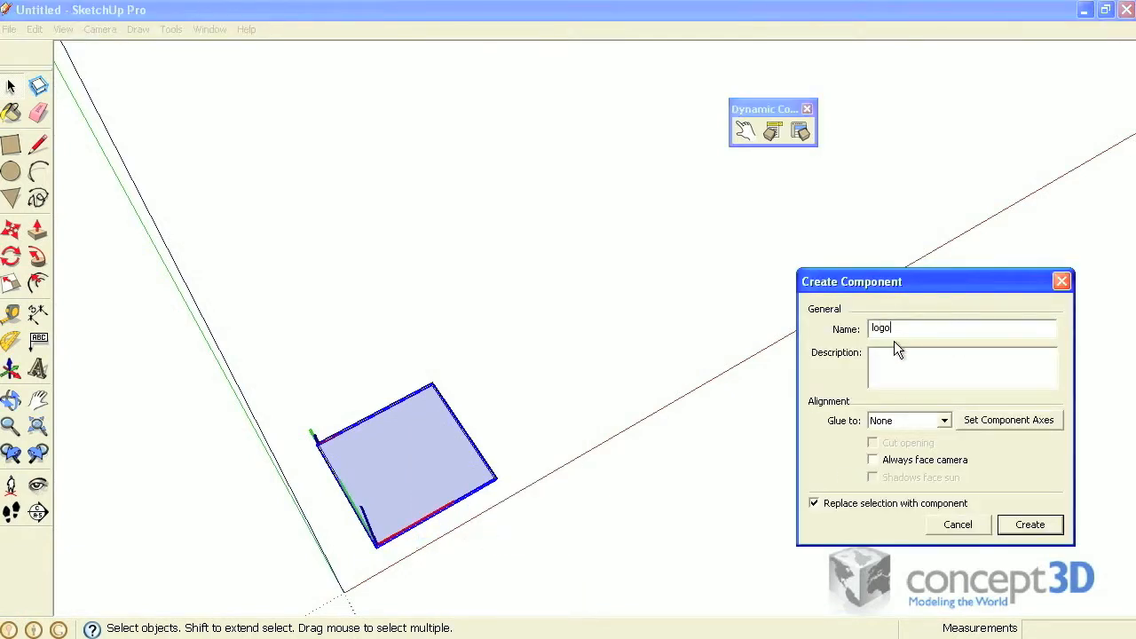
click(1029, 524)
In the model outline, nest component lb inside rb, and components lt and t inside rt, all within logo.
key(h)
drag(428, 466, 589, 236)
key(o)
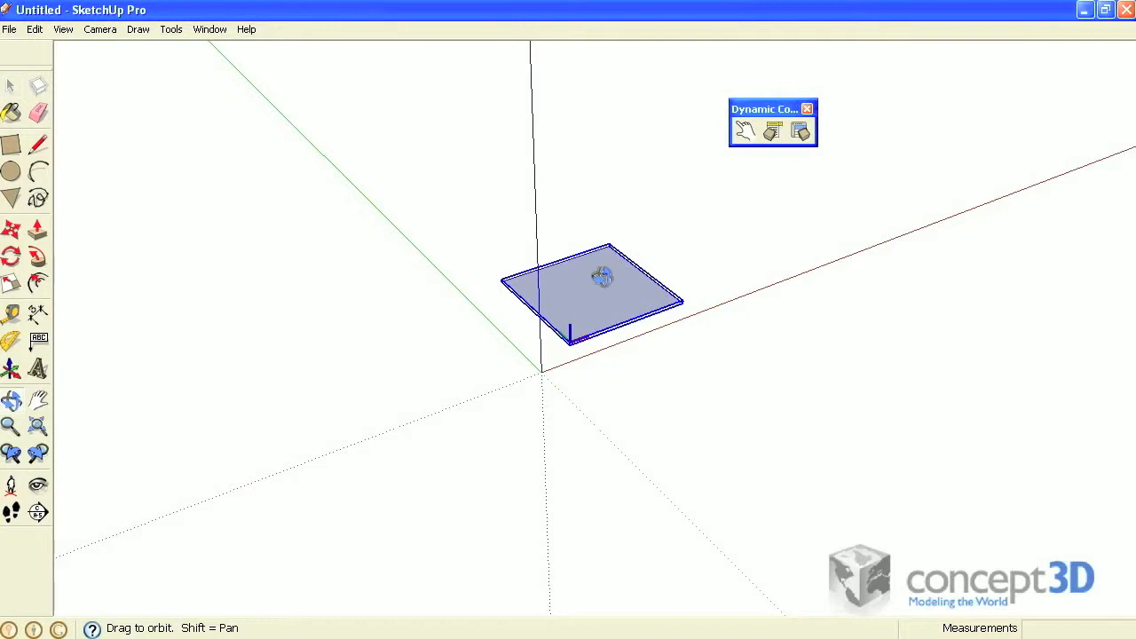
click(199, 30)
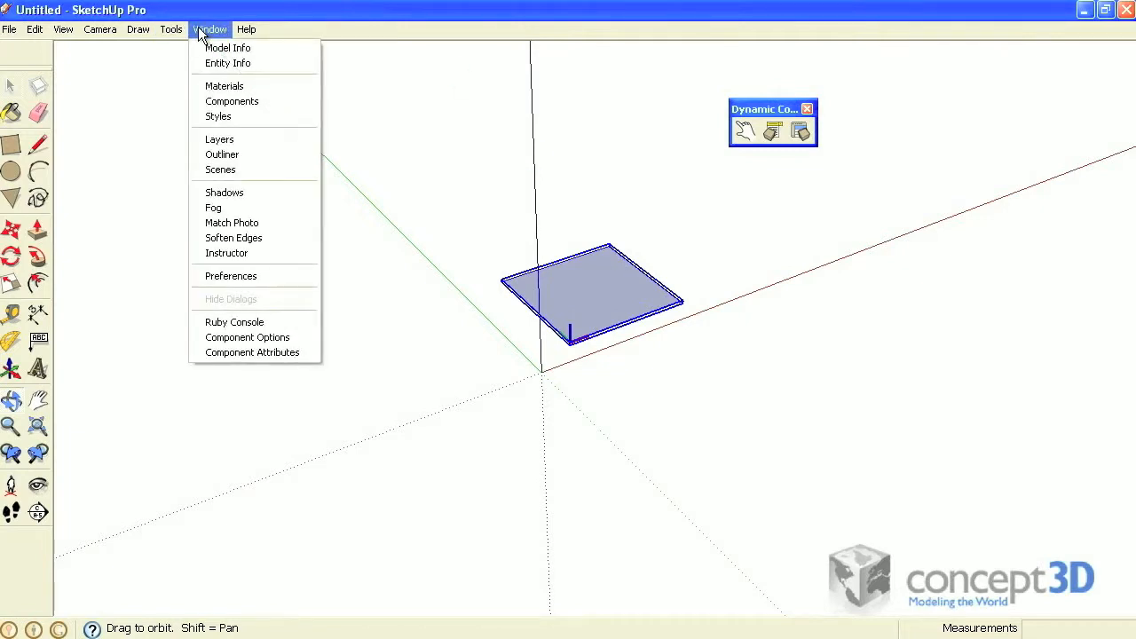
click(225, 155)
click(846, 106)
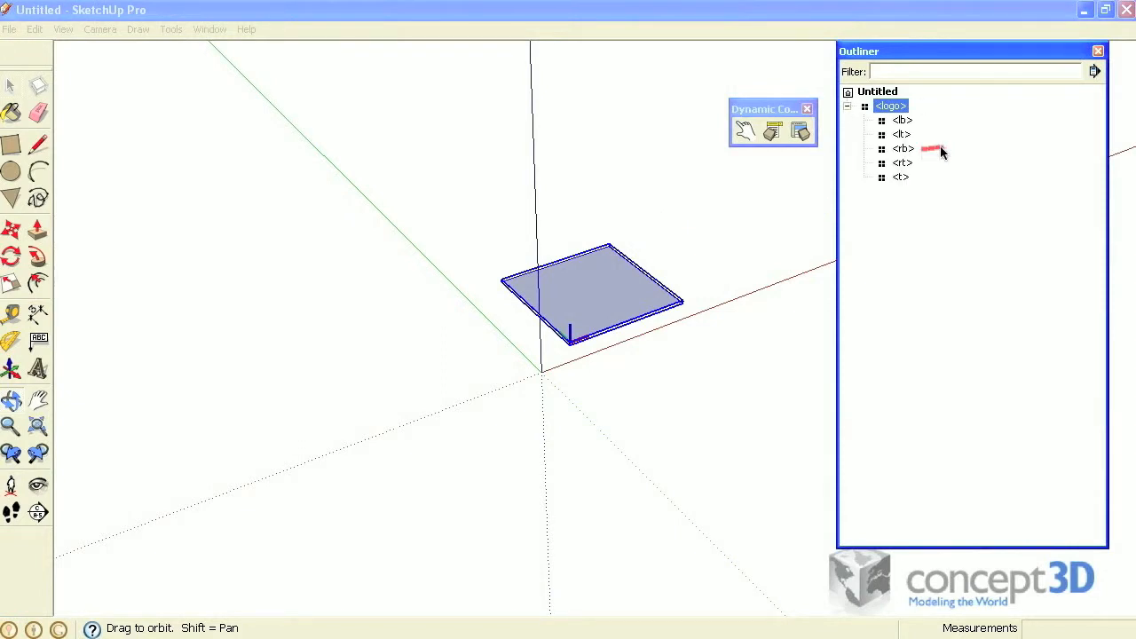
drag(927, 162, 942, 170)
mouse_move(998, 136)
mouse_down()
mouse_move(976, 109)
mouse_move(910, 105)
mouse_up()
key(Escape)
drag(904, 179, 905, 173)
drag(910, 122, 911, 146)
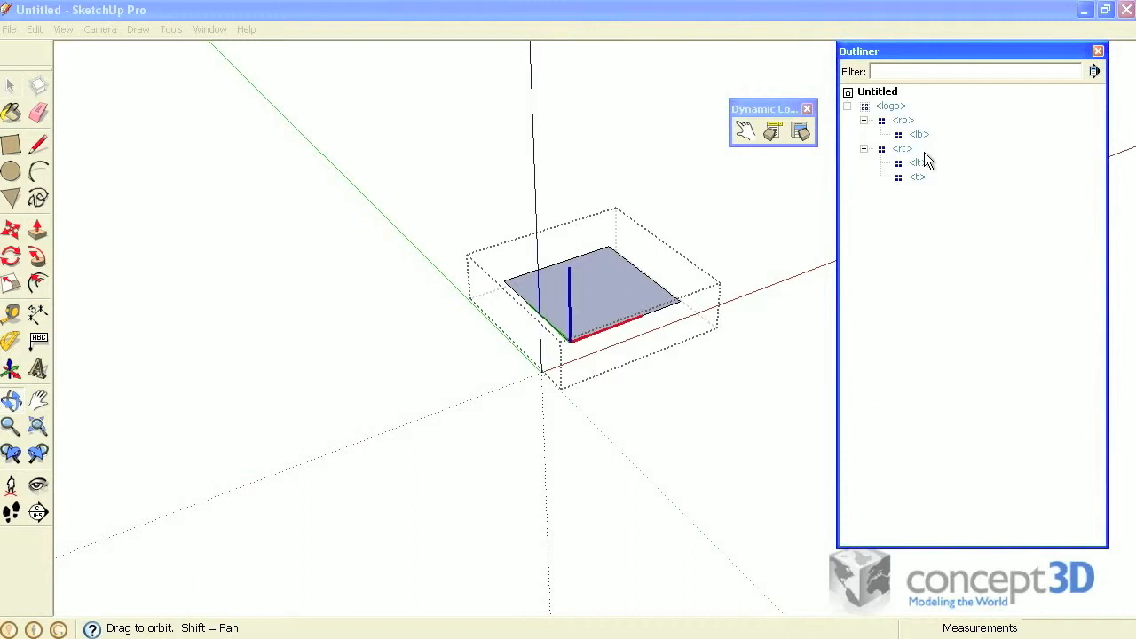
Add a custom attribute named anim1 with the value 0 to the logo component.
click(892, 107)
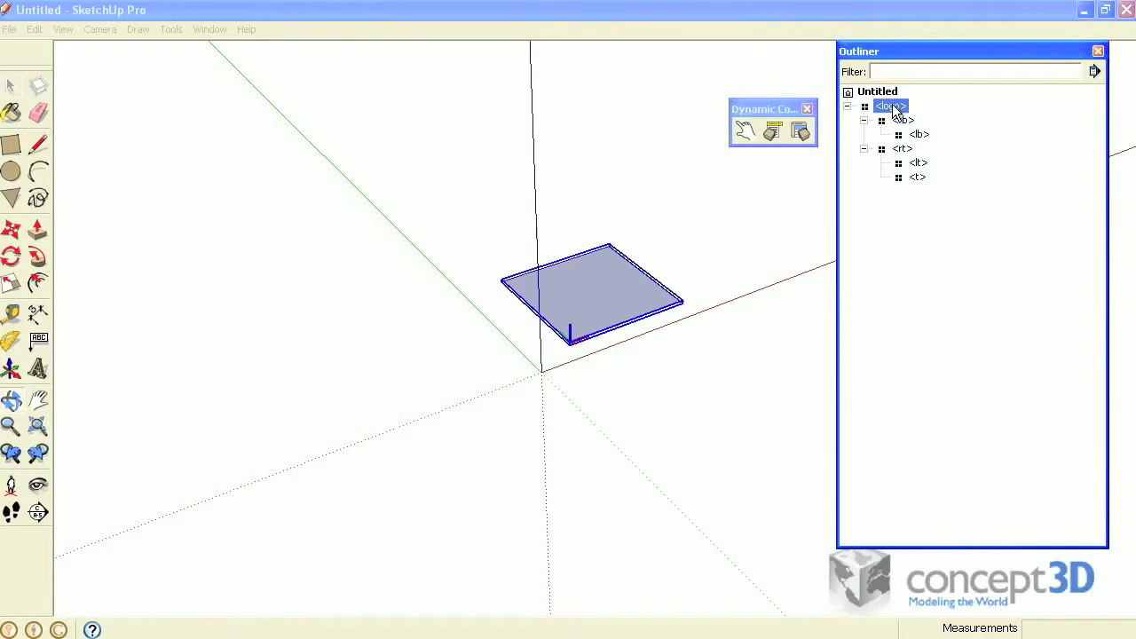
click(798, 130)
drag(302, 59, 313, 19)
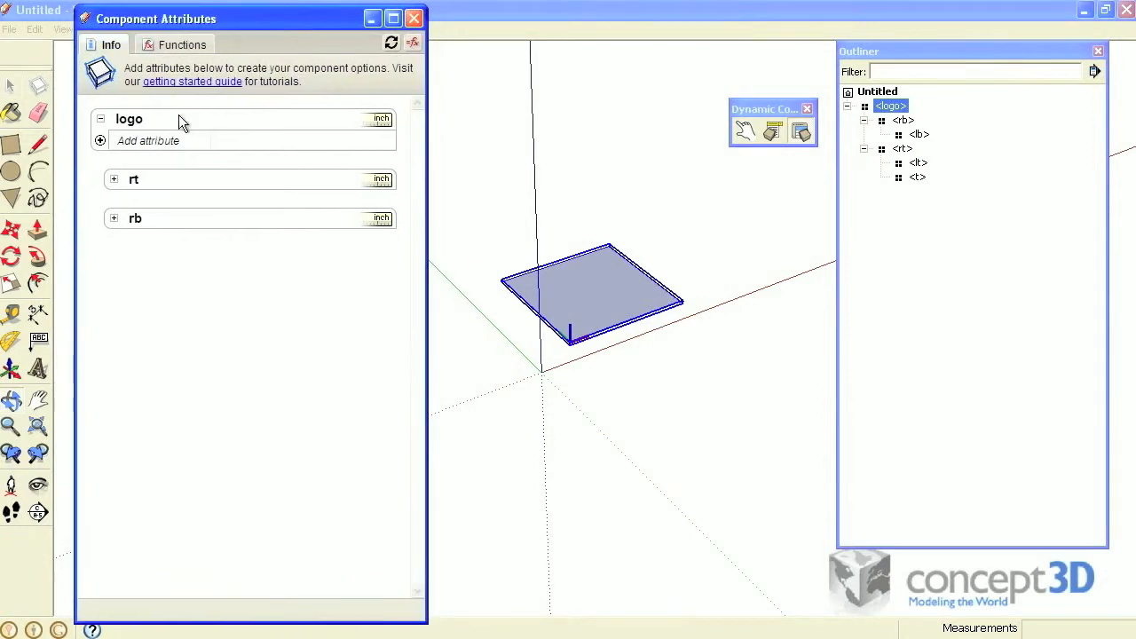
click(142, 140)
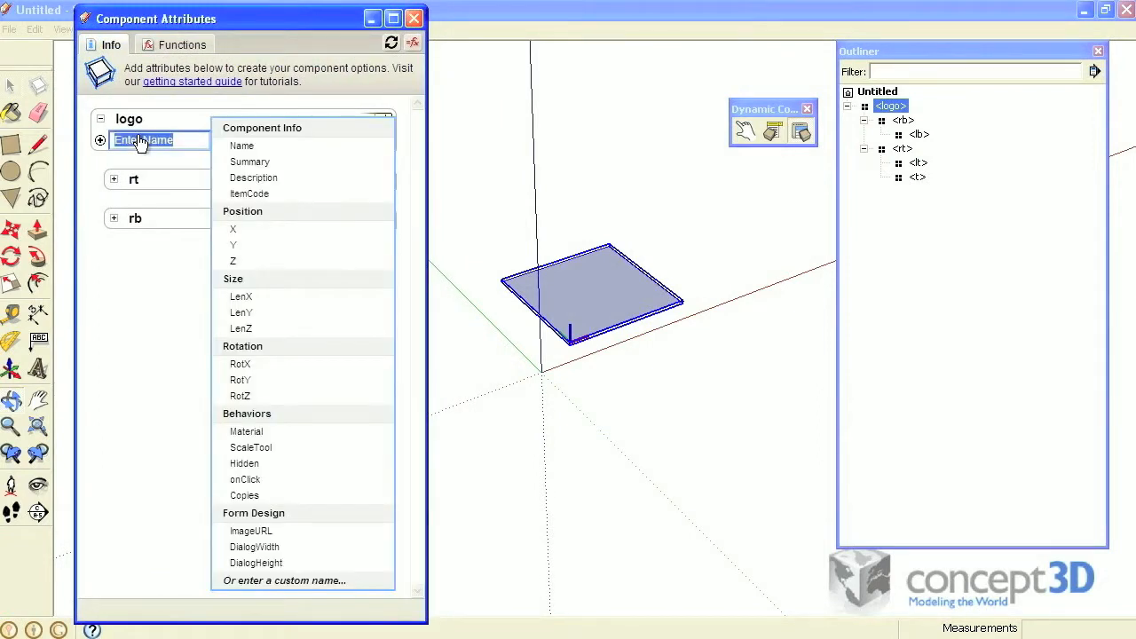
text(anim1)
key(Return)
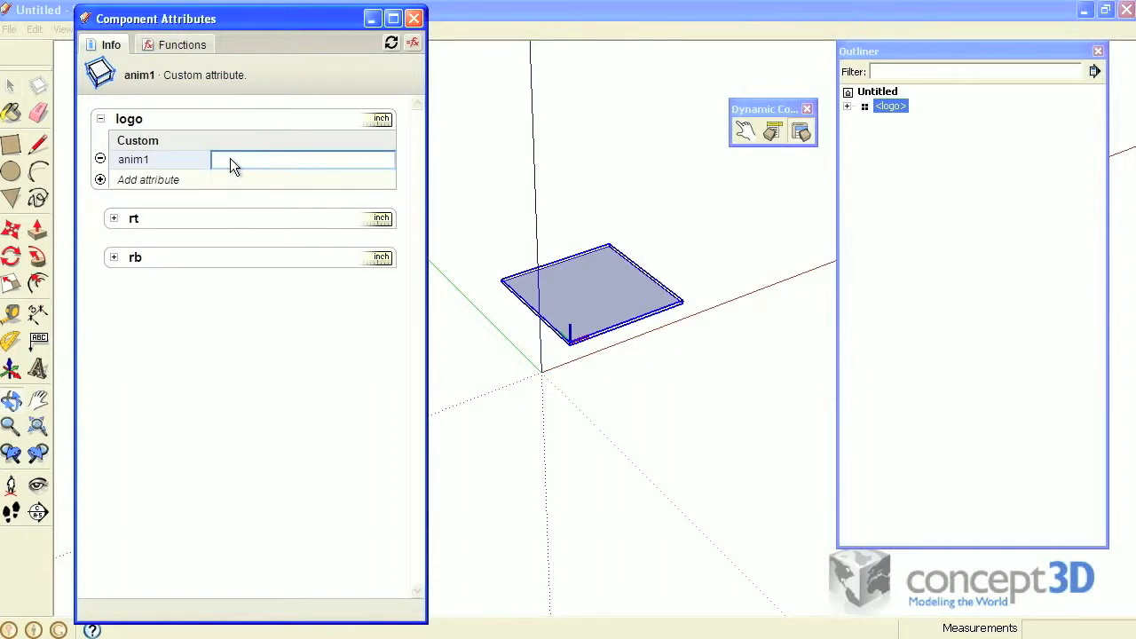
text(0)
key(Return)
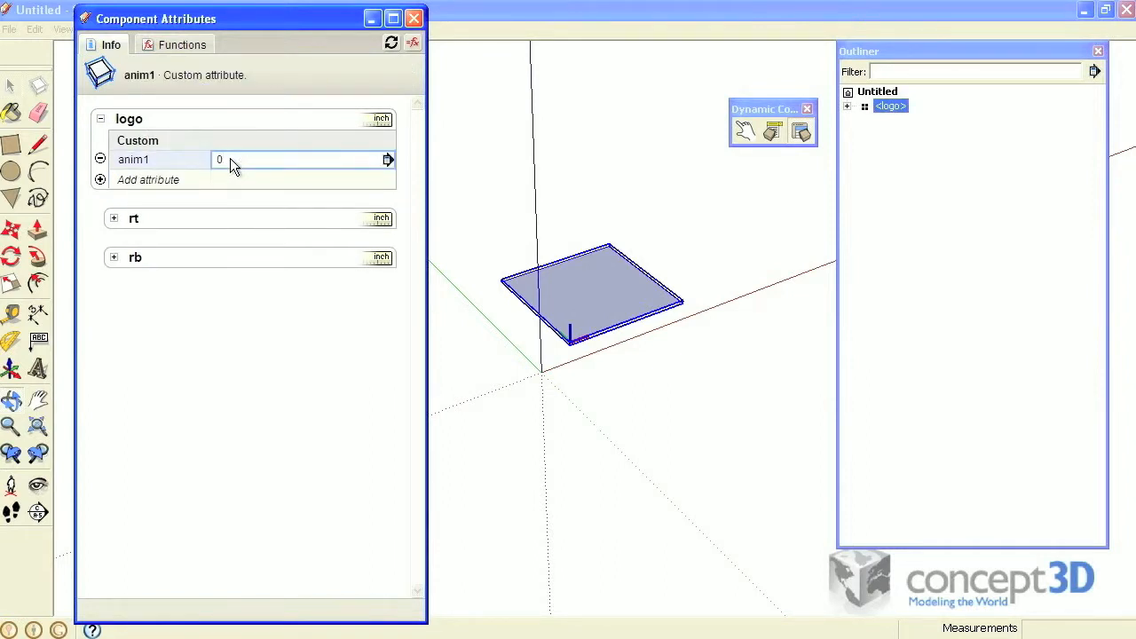
Add a custom attribute anim2 to logo with the formula =270*(anim1/100), and show attributes as formulas.
click(146, 181)
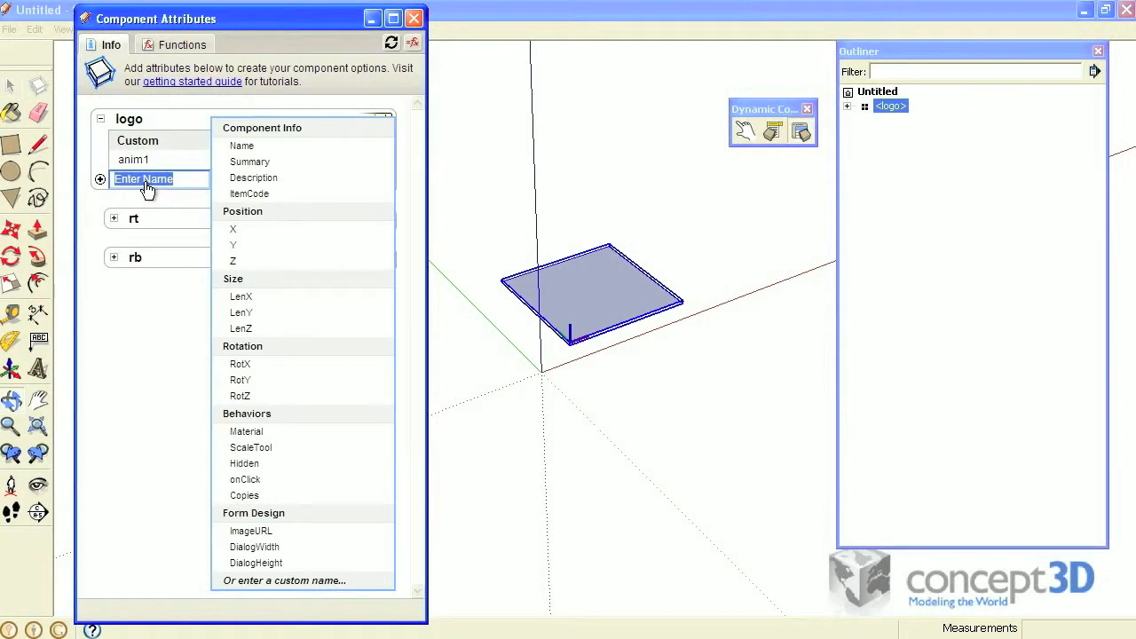
text(anim2)
key(Return)
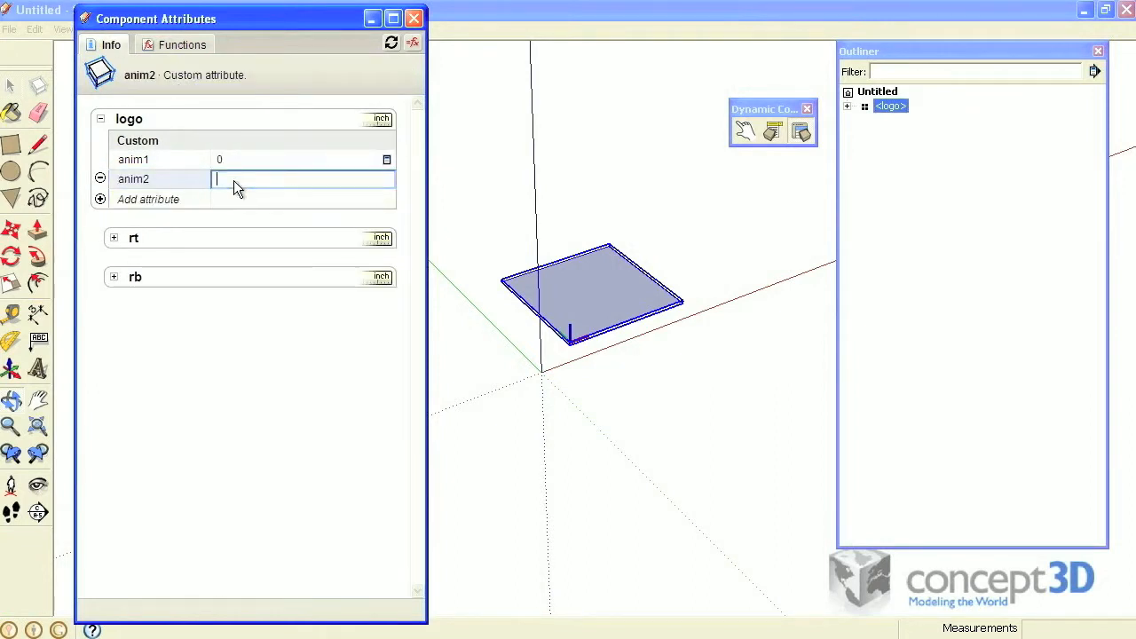
text(=)
text(270*(anim1/100))
key(Return)
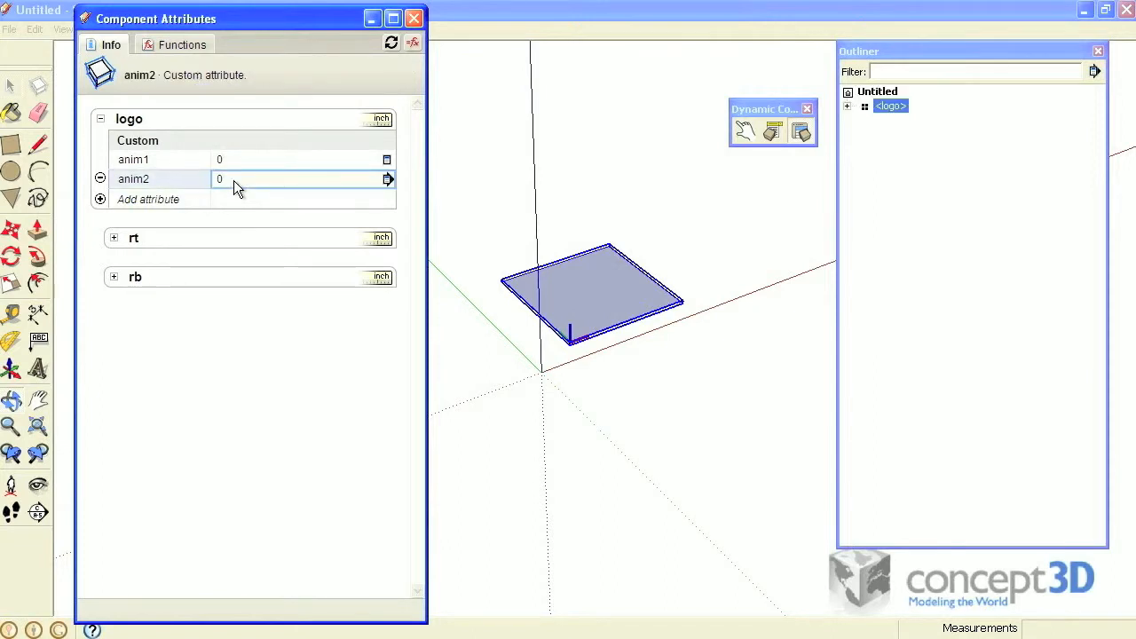
click(414, 46)
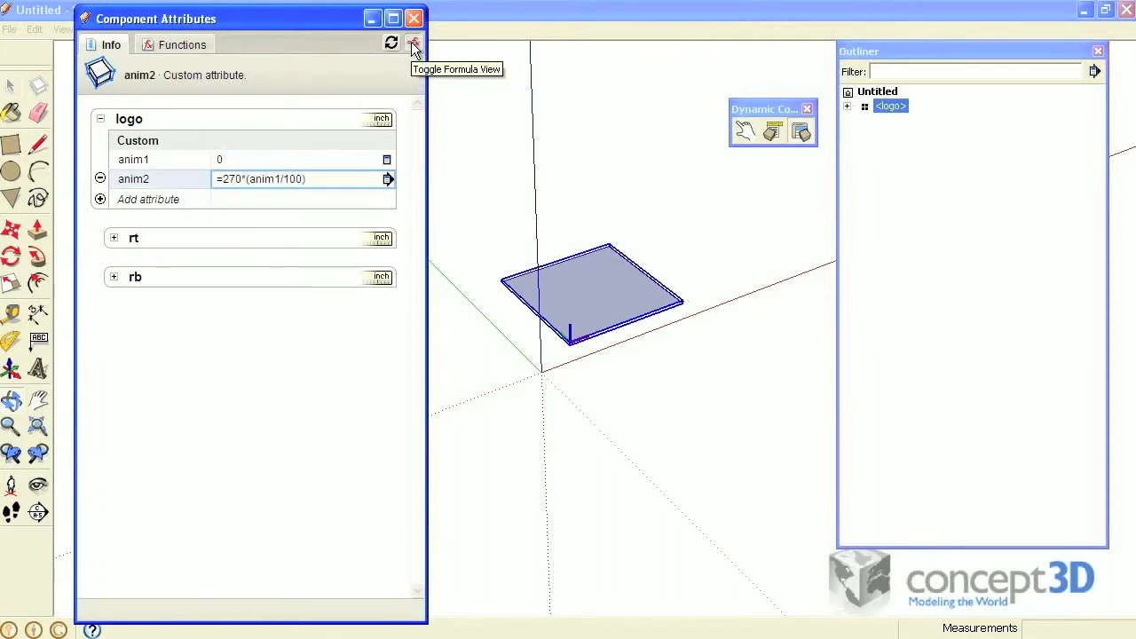
Give logo an onClick behavior of animatecustom("anim1",3,50,50,0,100) and activate the Interact tool.
click(160, 200)
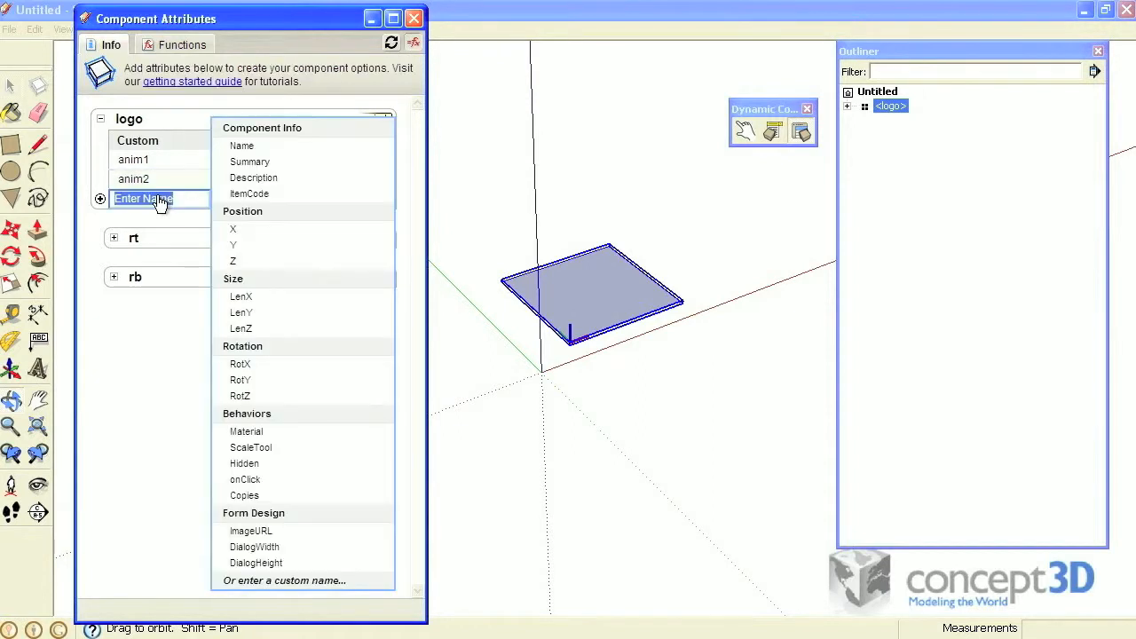
click(251, 482)
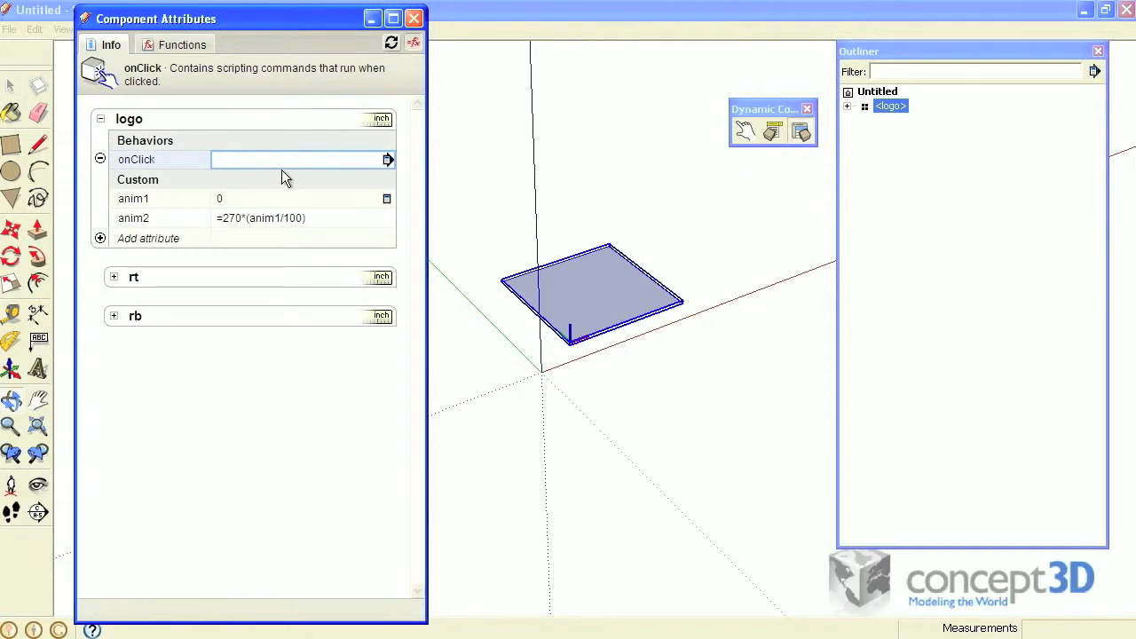
click(257, 159)
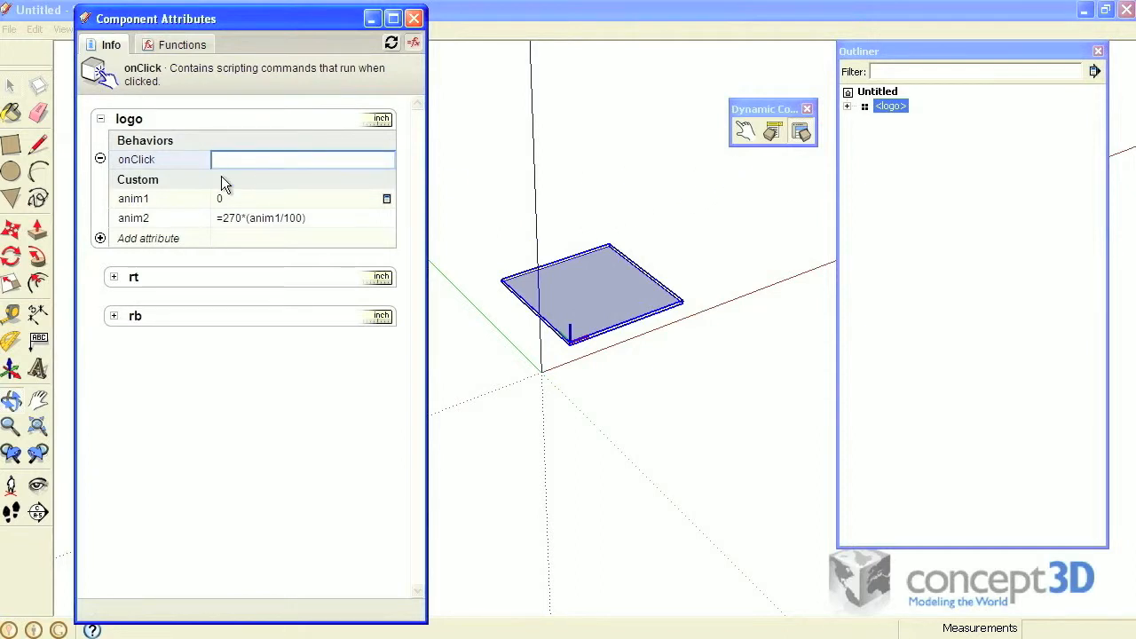
text(animatecust)
text(om())
text(")
text(anim1)
text(")
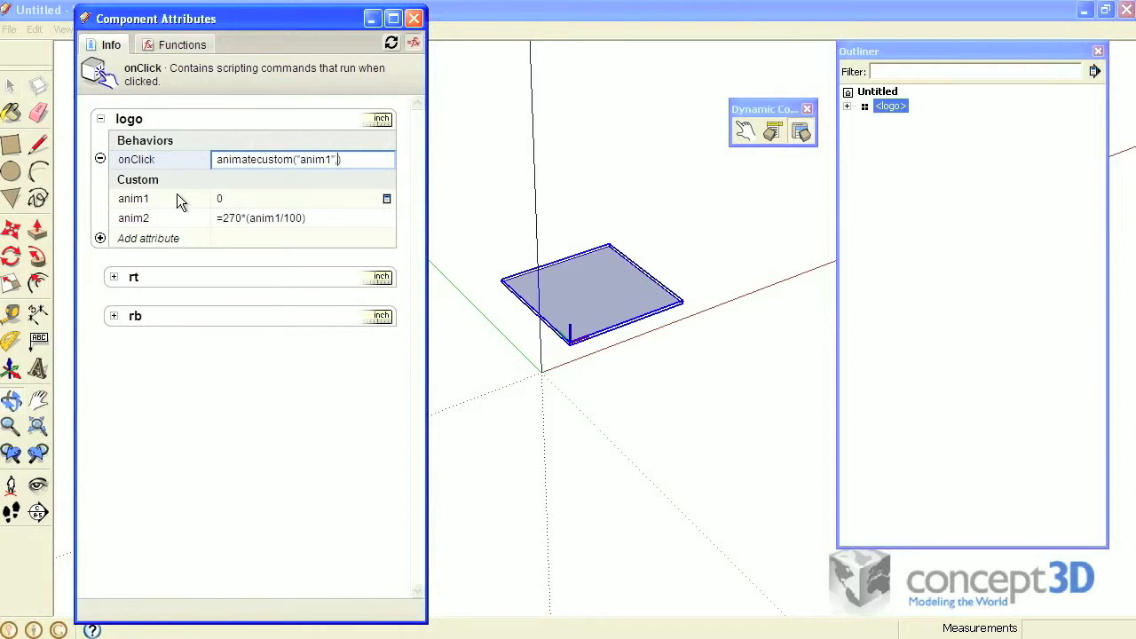
text(,3,50,50,0,100)
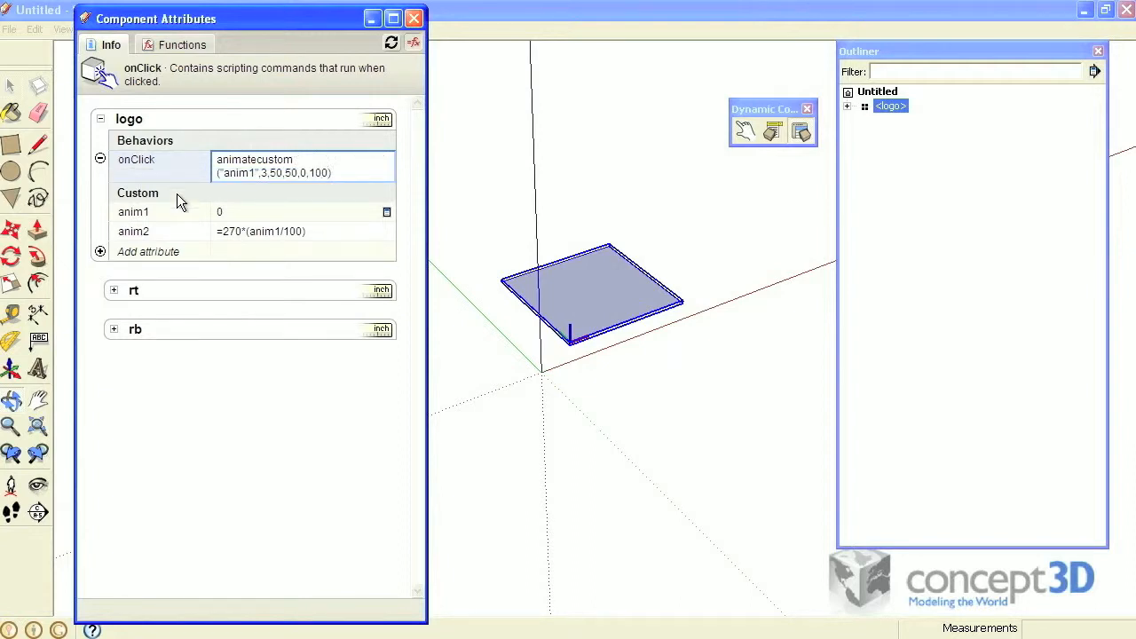
key(Return)
click(744, 131)
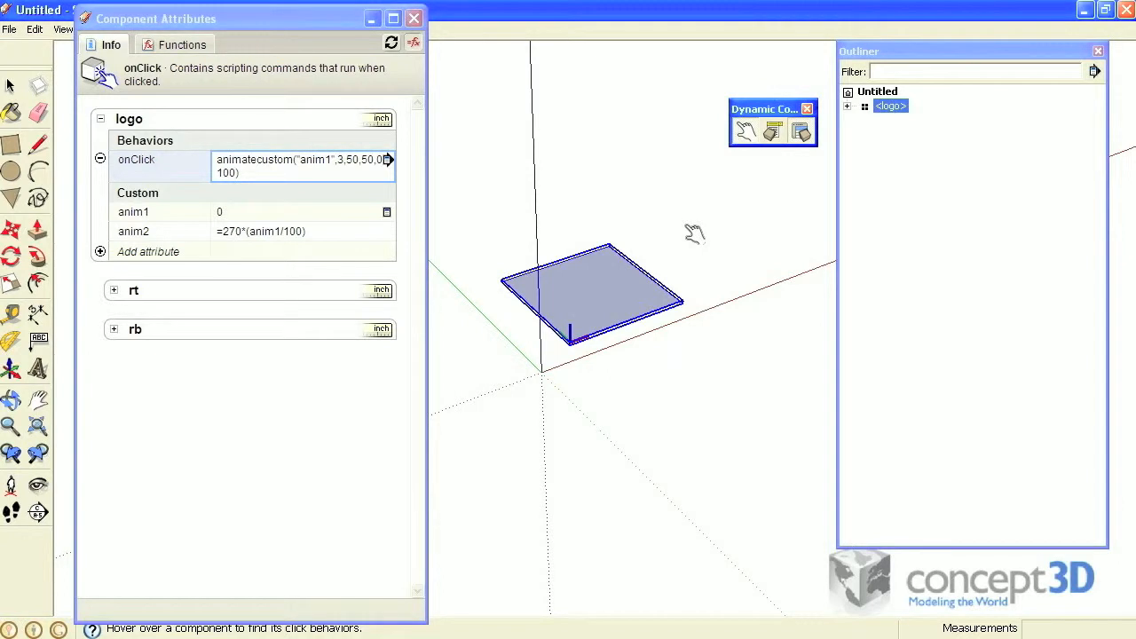
Add a custom attribute rpass1 to logo with the formula =smallest(90,anim2).
click(164, 251)
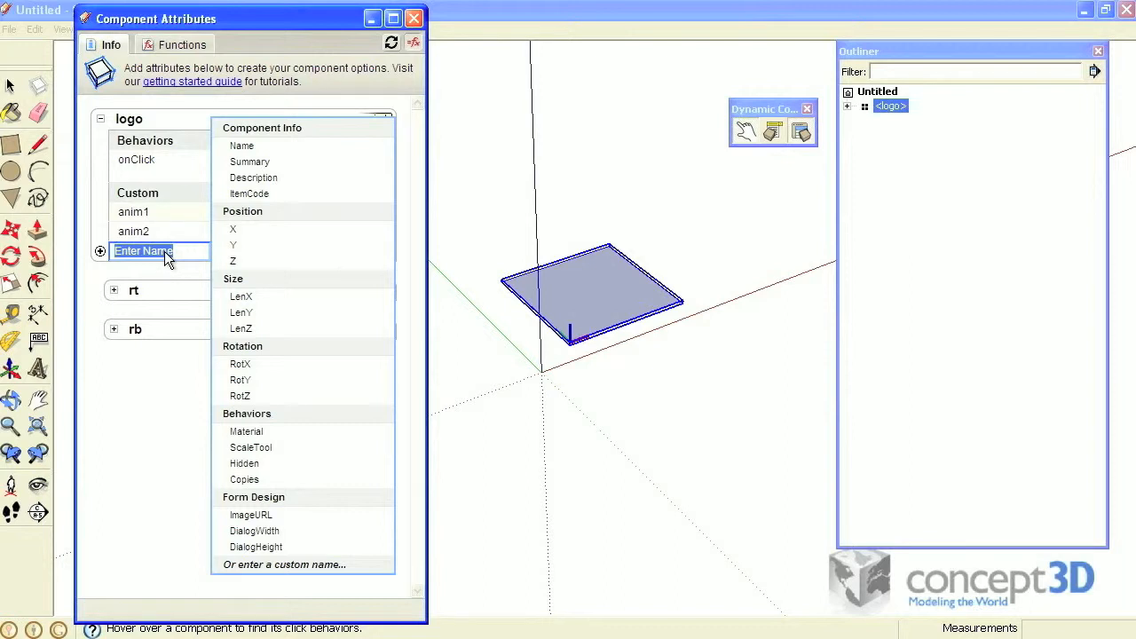
text(rpass1)
key(Return)
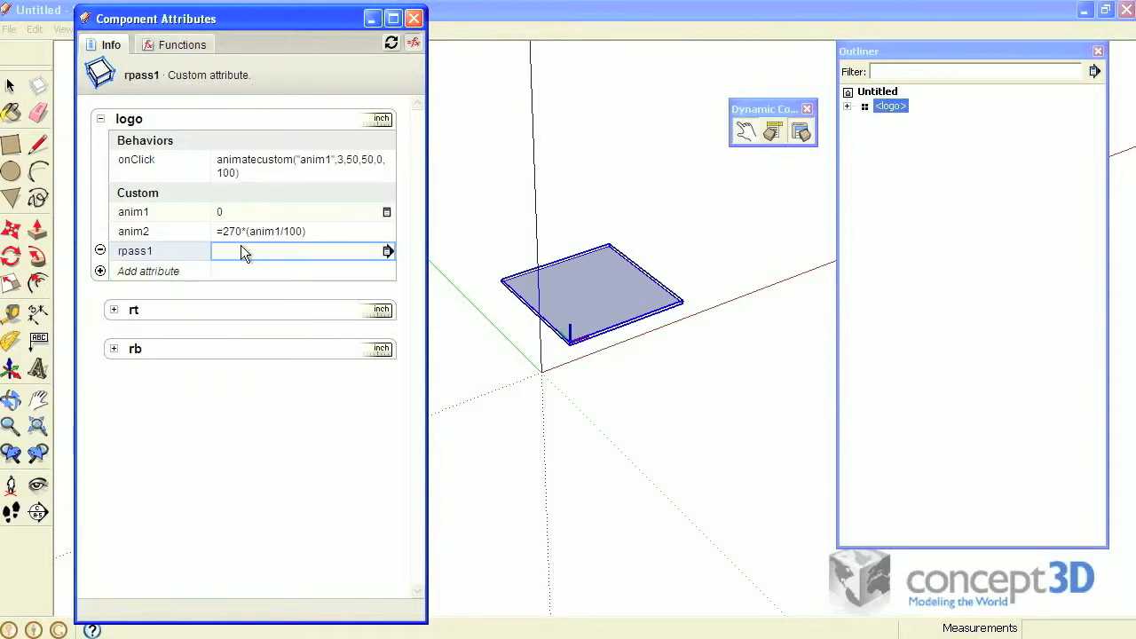
click(240, 251)
text(=)
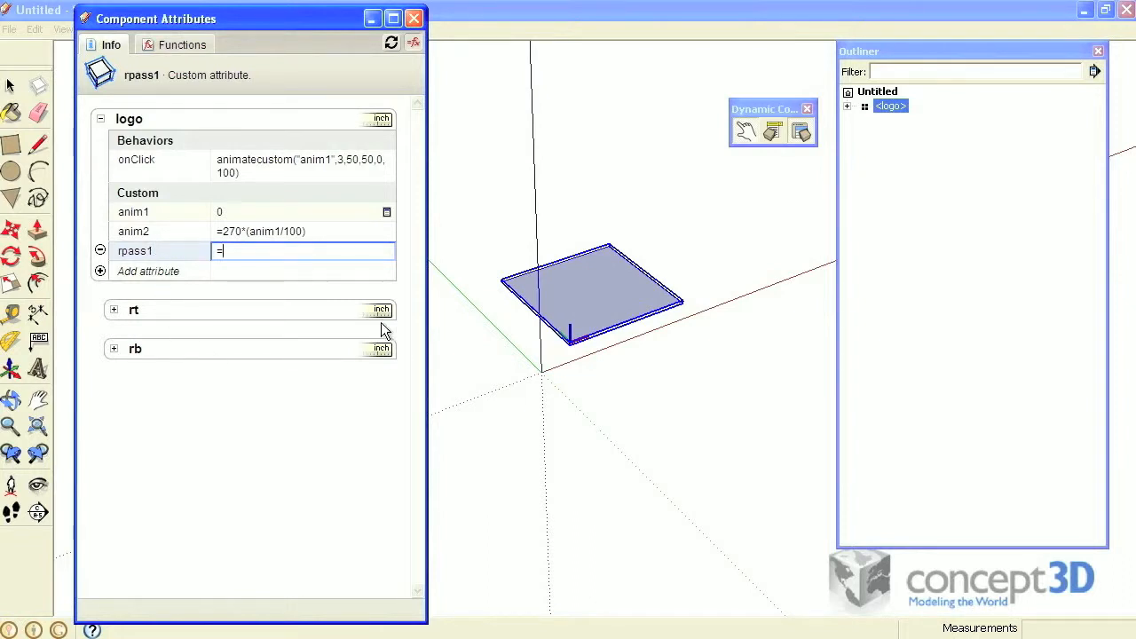
text(smallest)
text(())
text(90)
text(,)
text(anim2)
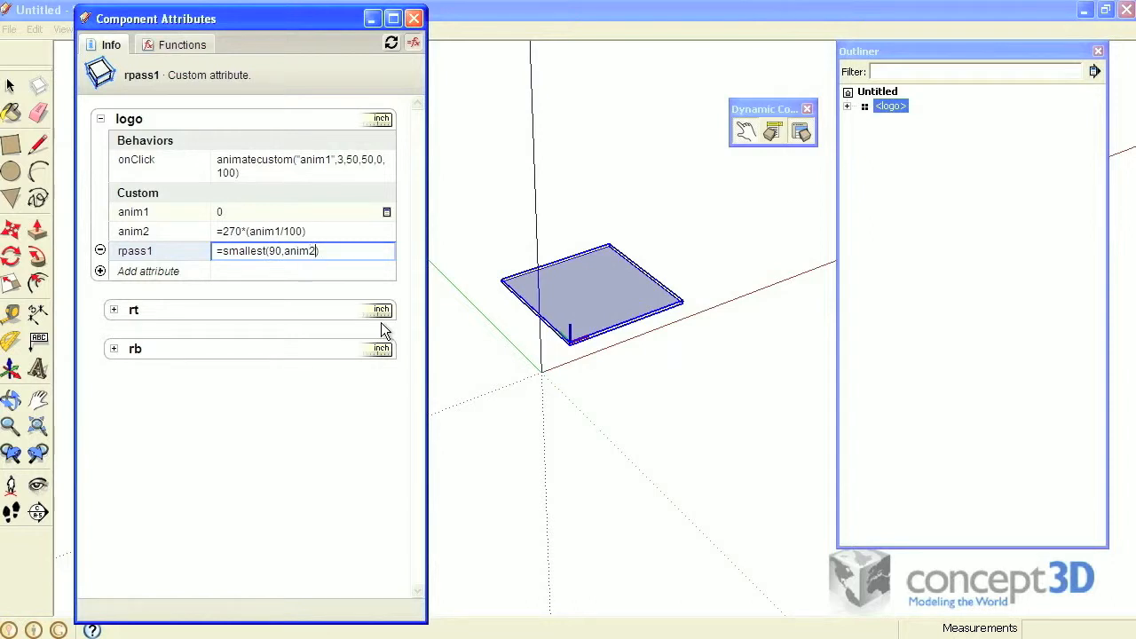
Copy the rpass1 formula into a new logo attribute rpass2 and negate it to =-smallest(90,anim2).
click(336, 249)
drag(335, 249, 203, 253)
key(ctrl+c)
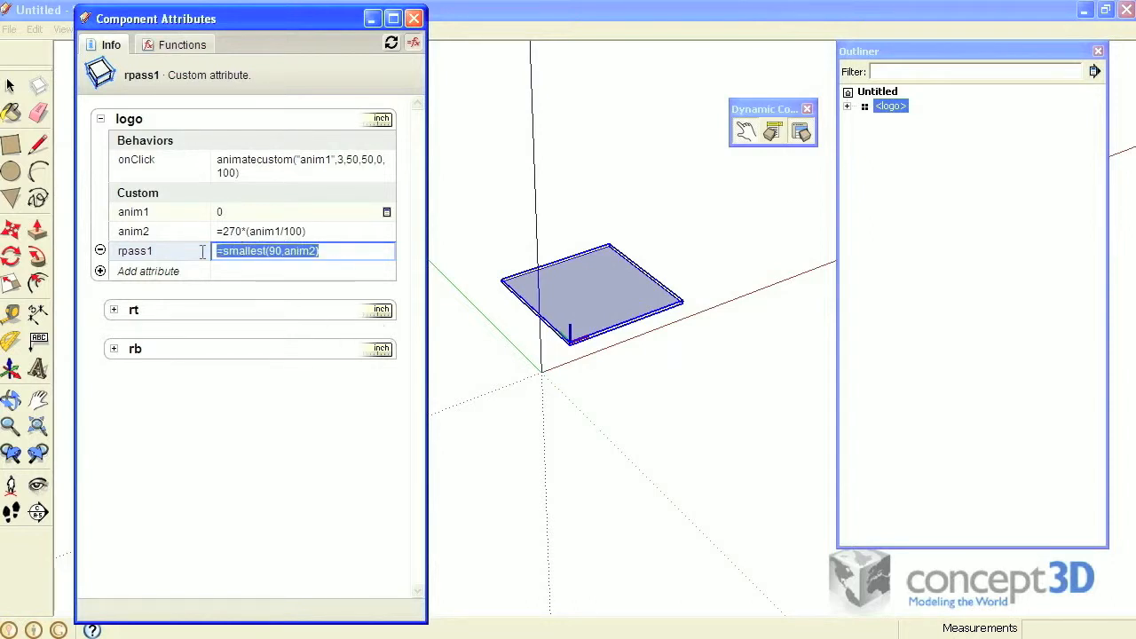
click(353, 249)
key(Return)
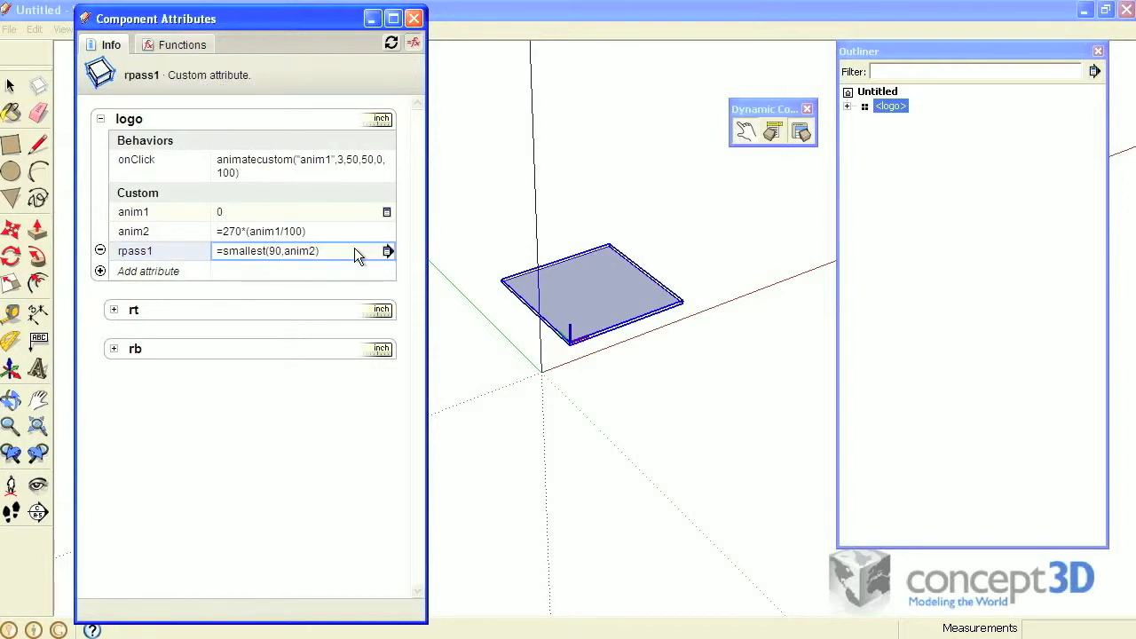
click(131, 275)
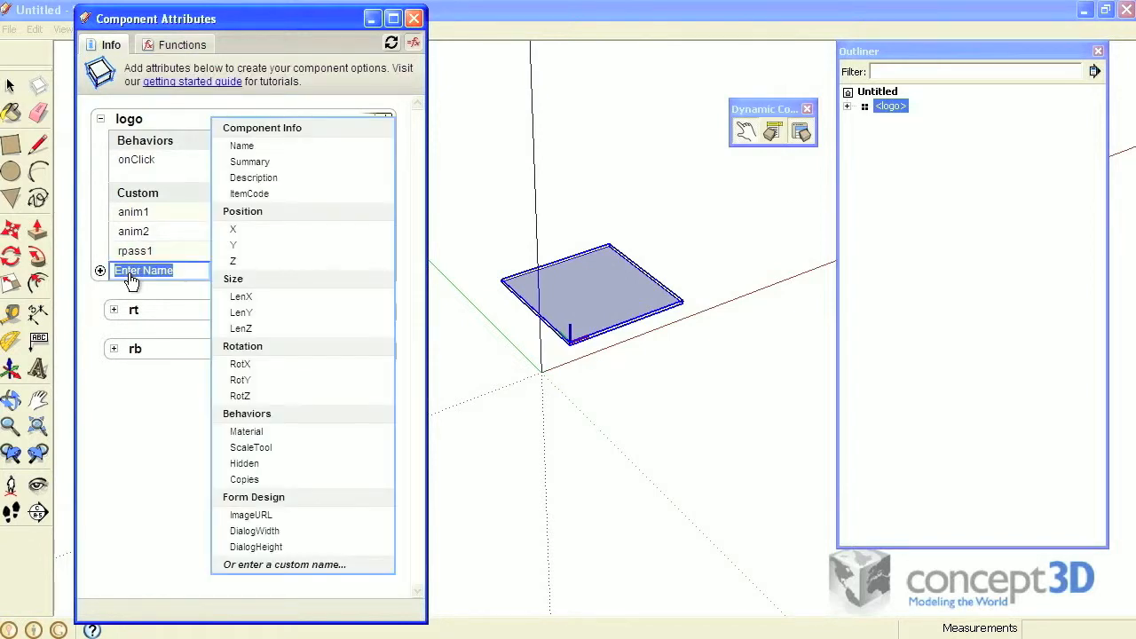
text(rpass2)
key(Return)
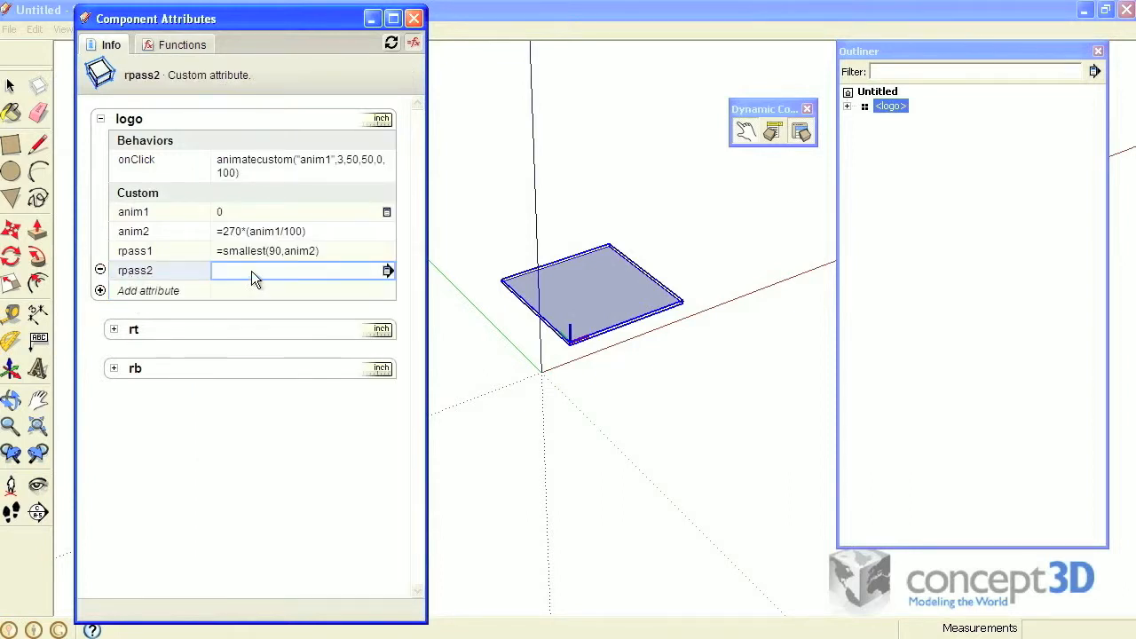
key(ctrl+v)
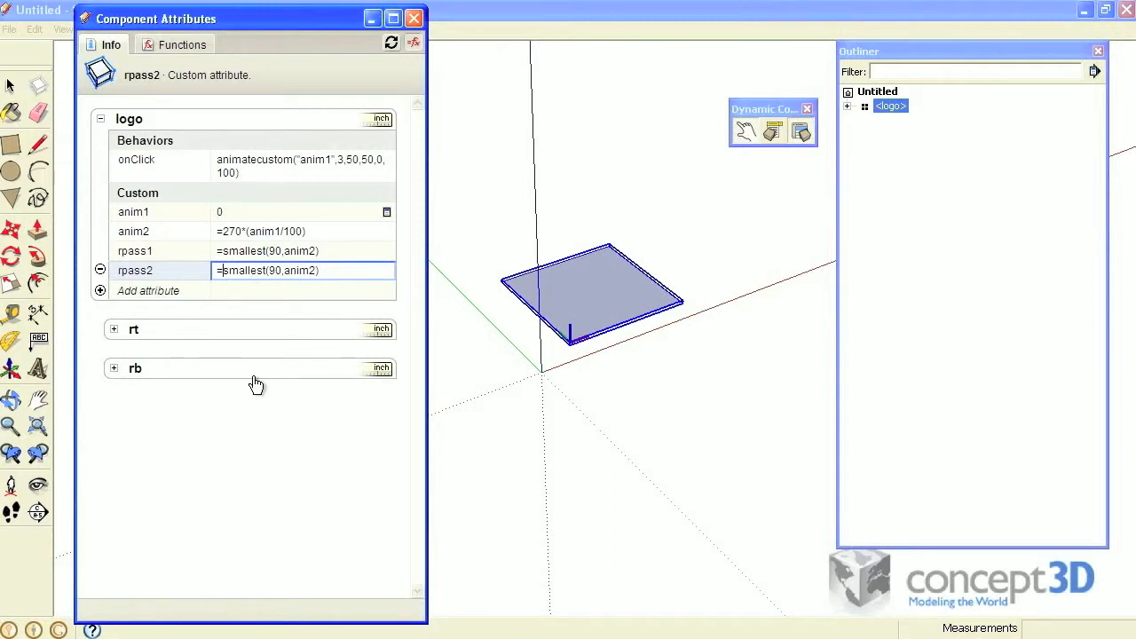
text(-)
key(Return)
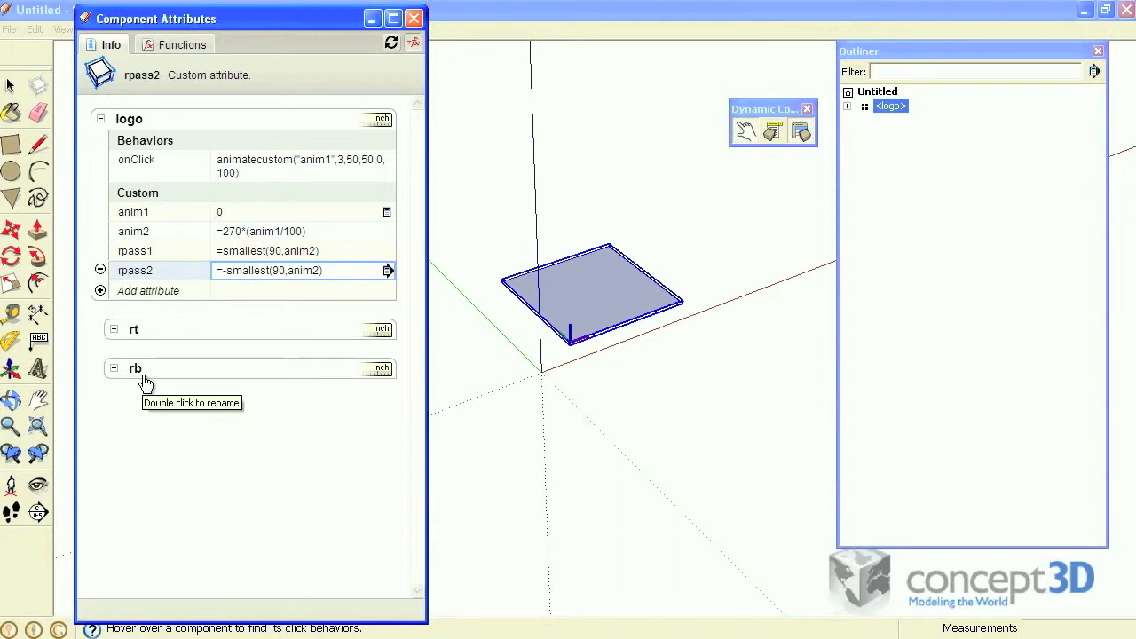
Add a RotX rotation attribute to both the rt and rb subcomponents.
click(114, 330)
click(149, 350)
click(253, 280)
click(134, 430)
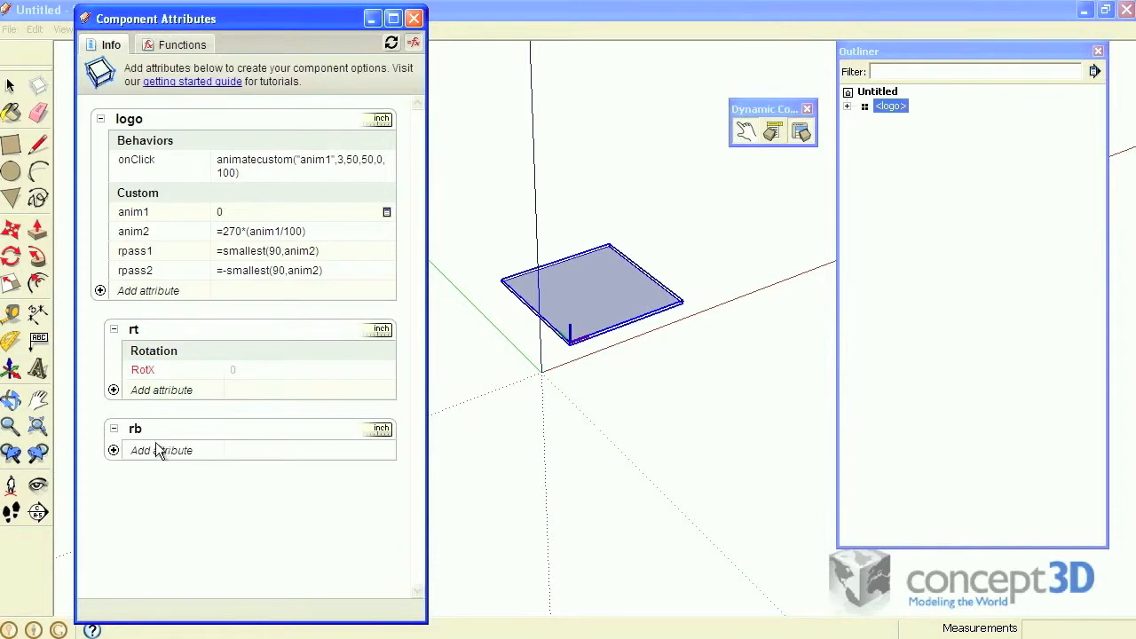
click(155, 450)
click(255, 282)
Set the RotX formula of rt to reference logo's rpass1 attribute.
click(244, 371)
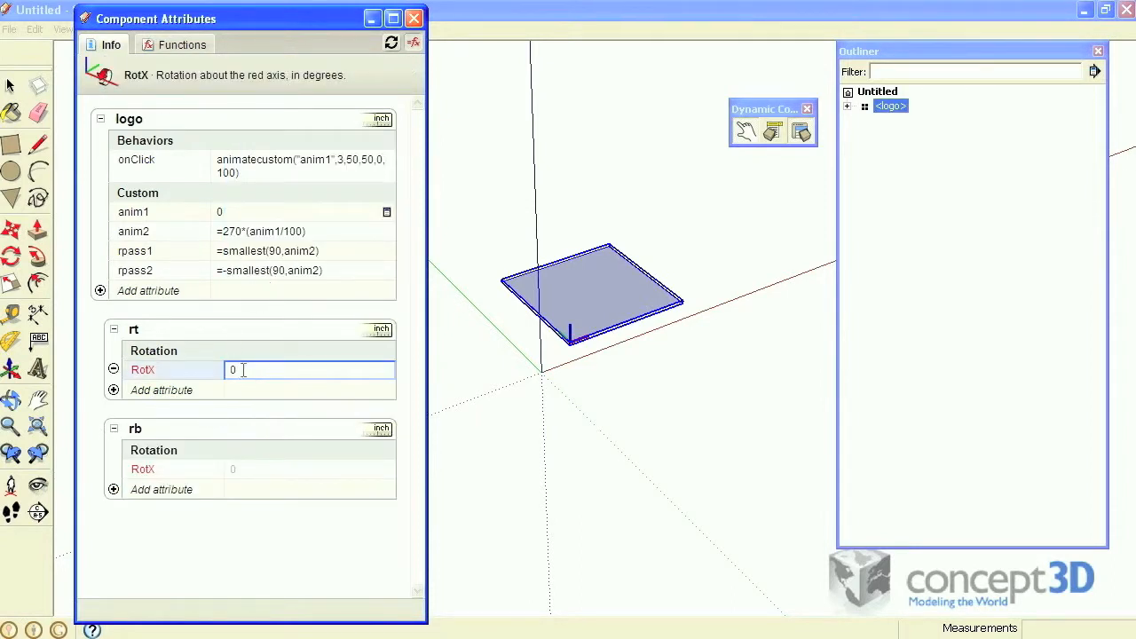
text(=)
click(145, 253)
key(Return)
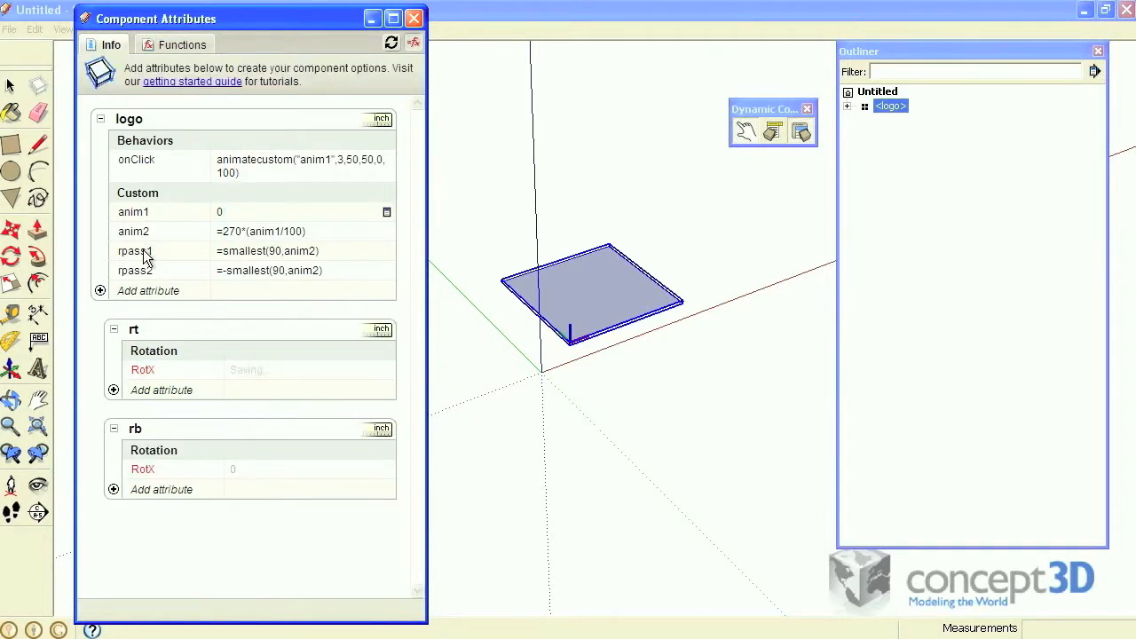
Set the RotX formula of rb to reference logo's rpass2 attribute, =logo!rpass2.
click(251, 470)
text(=)
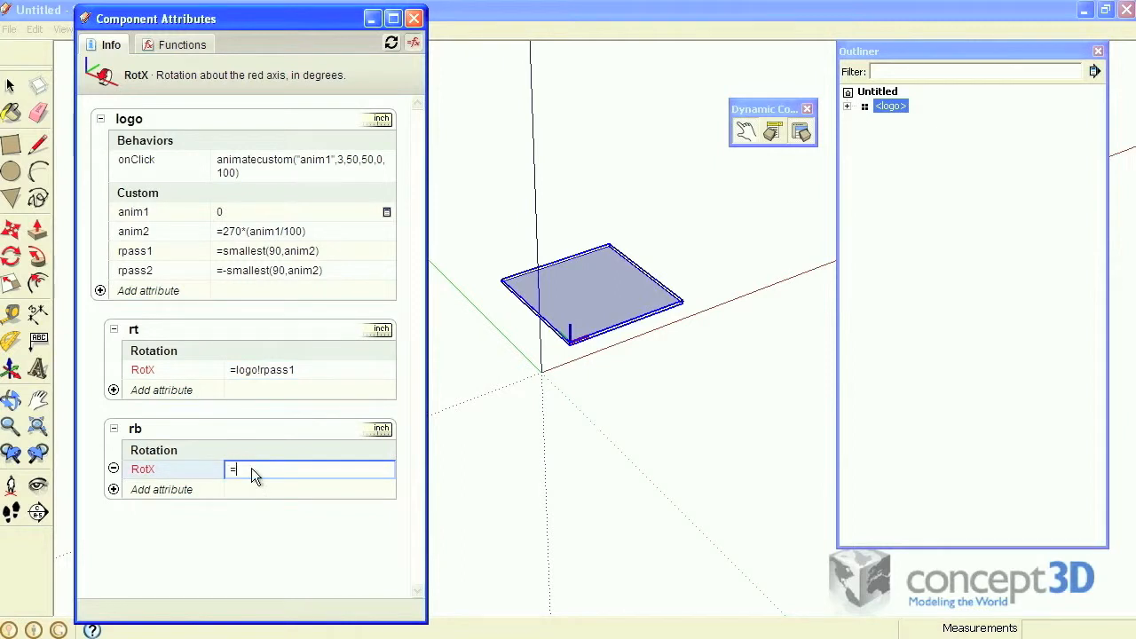
click(144, 272)
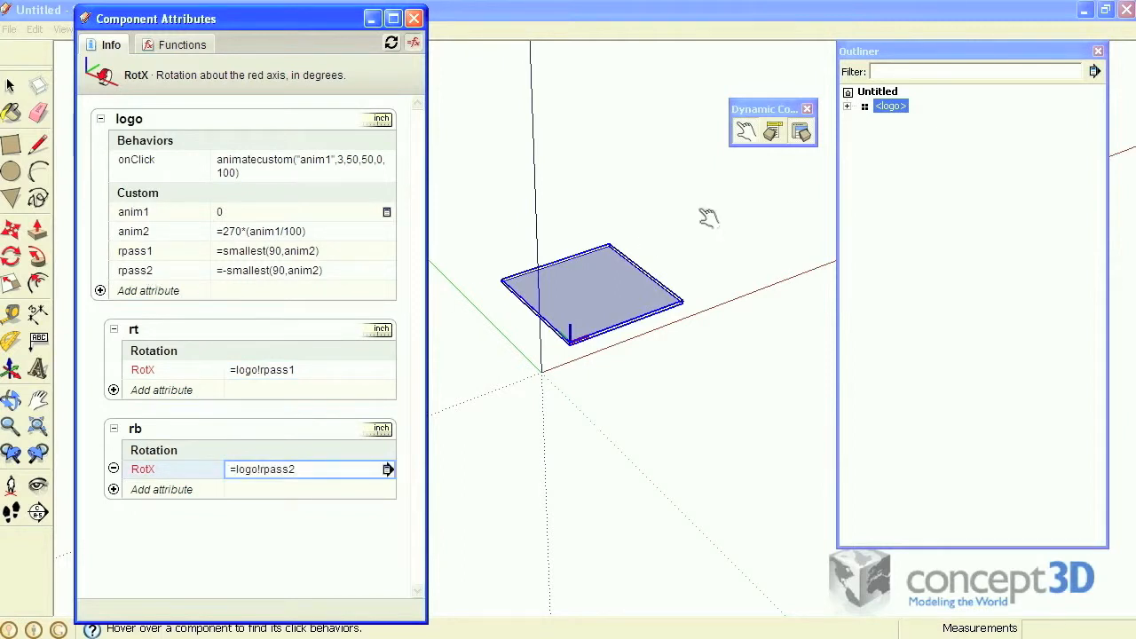
Test the logo's onClick animation with the Interact tool by playing it open and closed again.
click(746, 131)
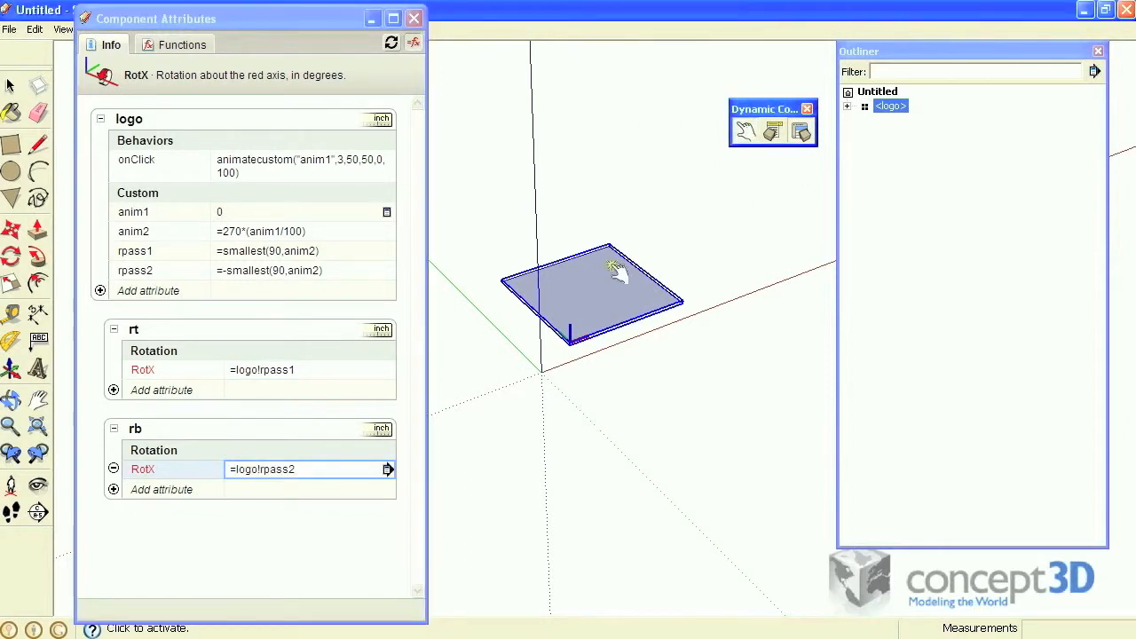
click(607, 294)
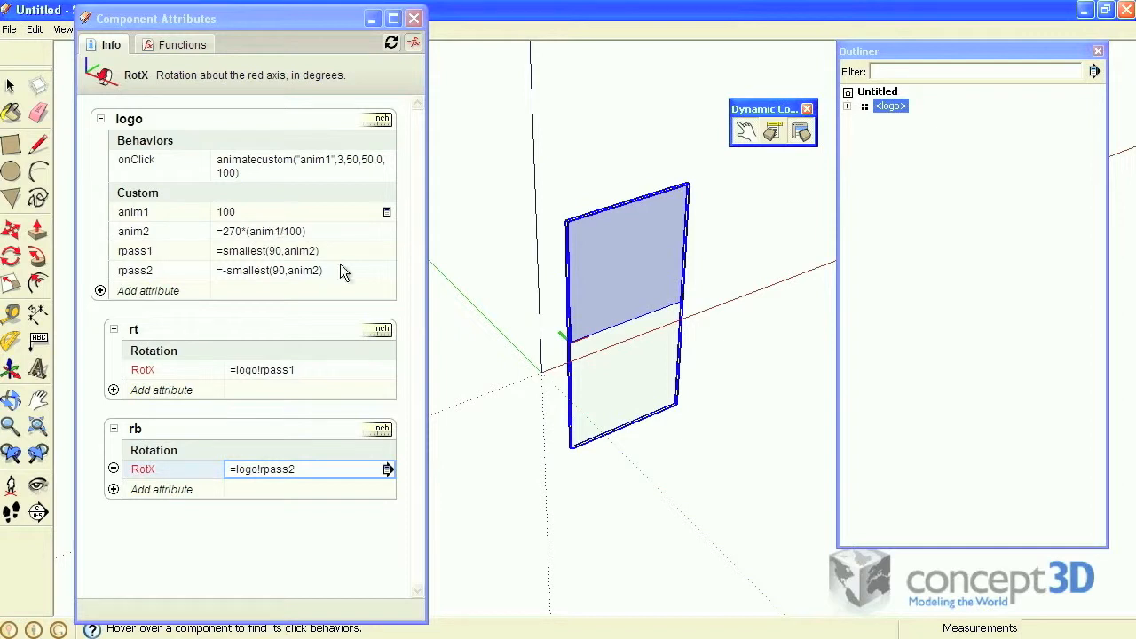
click(630, 291)
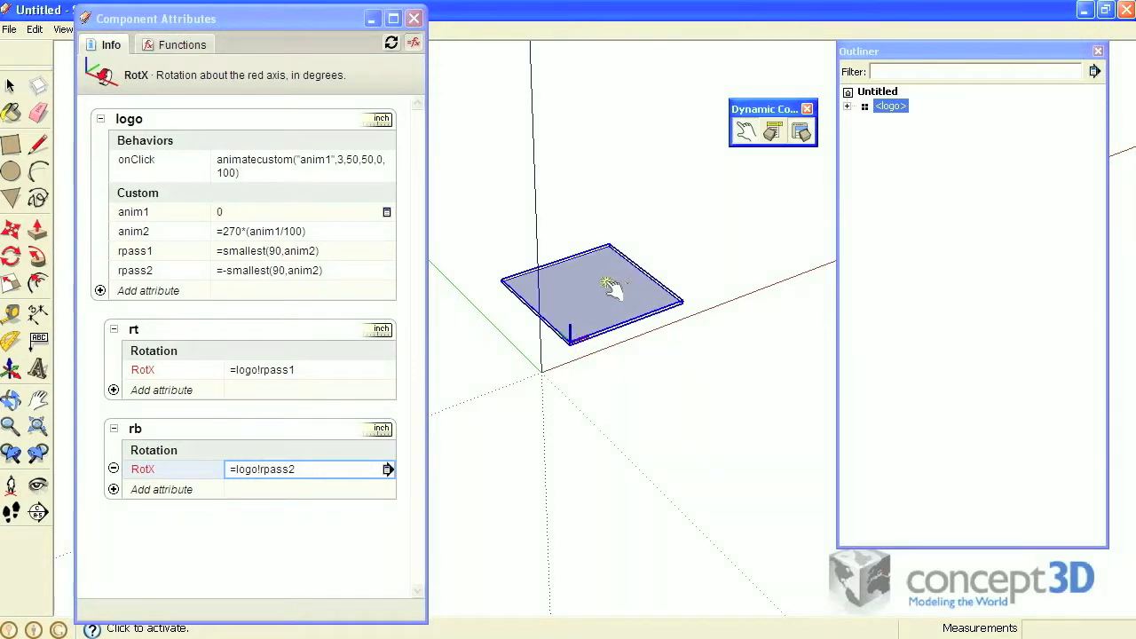
Add two custom attributes, rpass1 and rpass2, to the rt subcomponent.
click(112, 391)
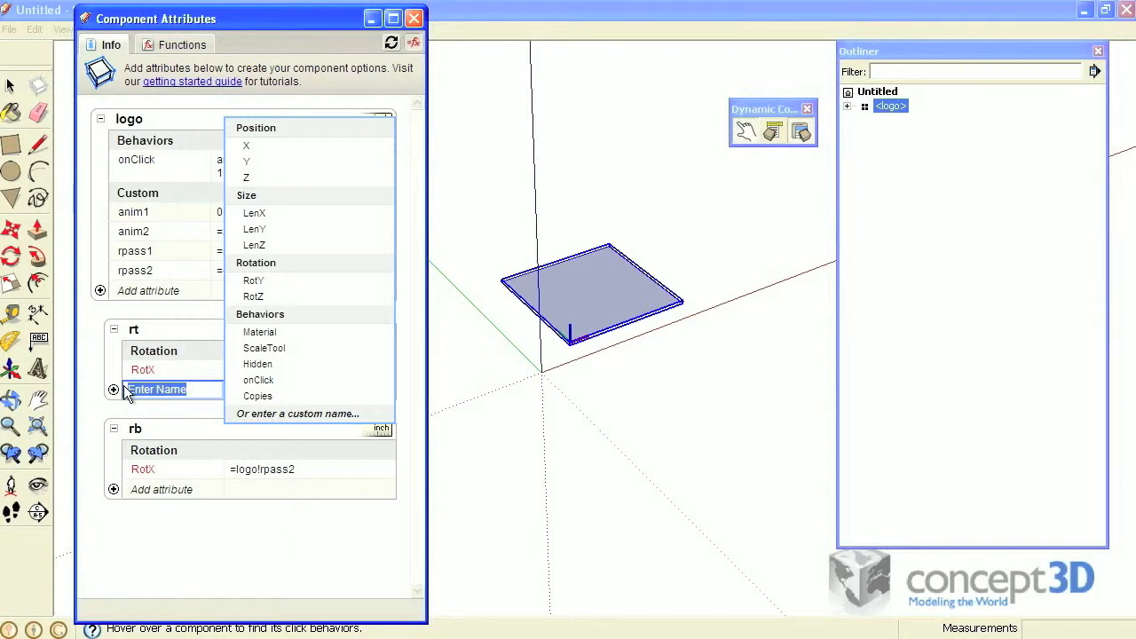
text(rpass1)
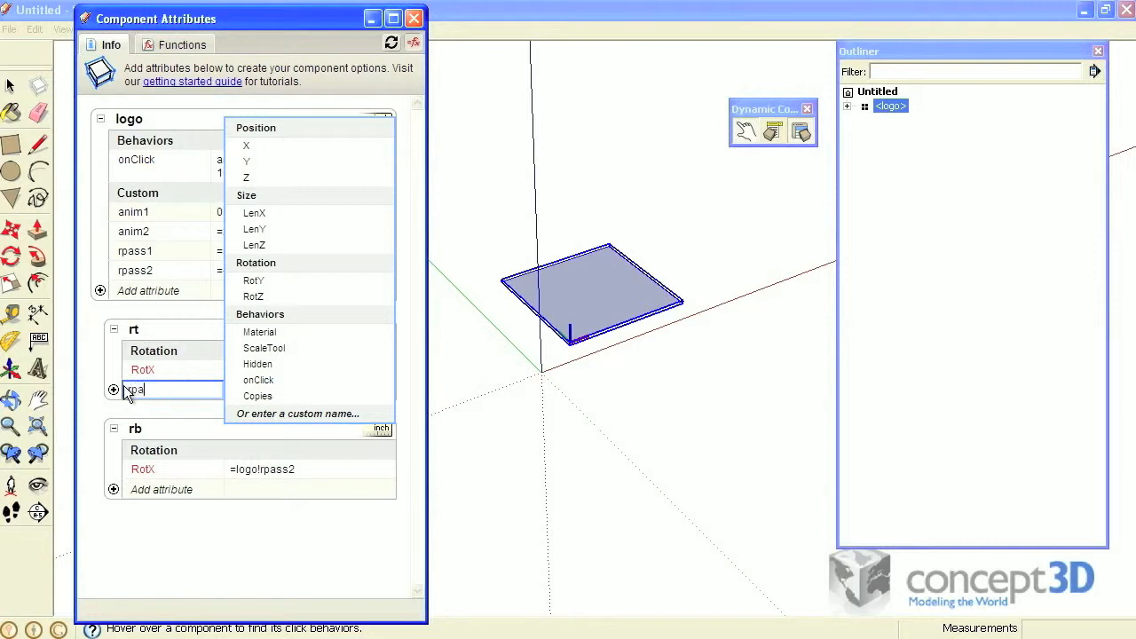
key(Return)
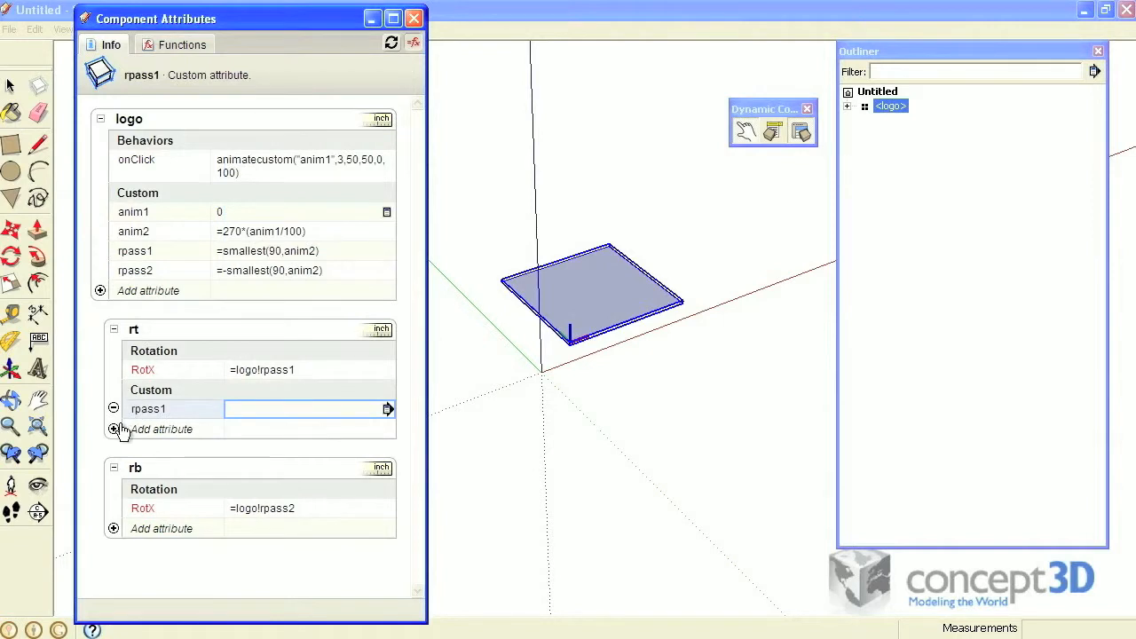
click(114, 428)
text(rpass2)
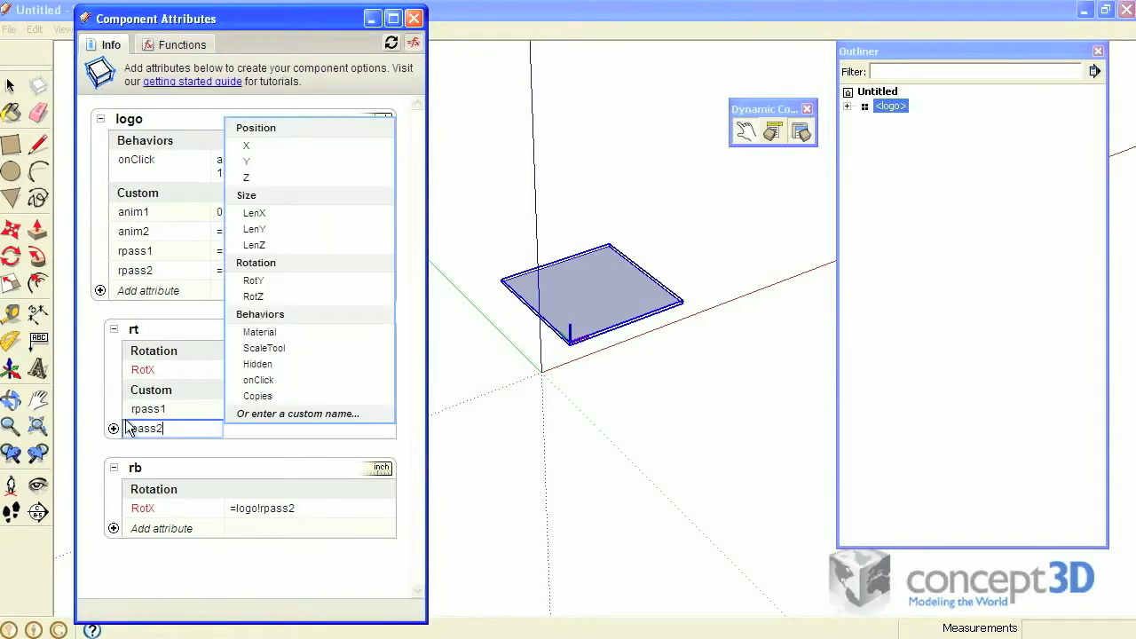
key(Return)
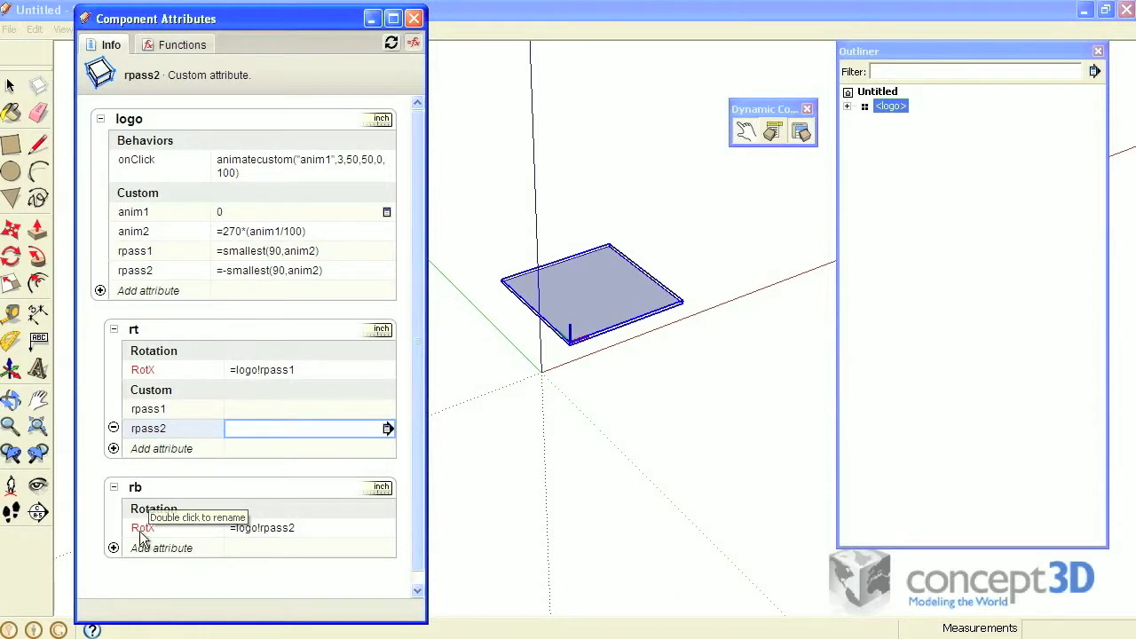
Add a custom attribute named rpass to the rb subcomponent.
click(114, 548)
text(rpass)
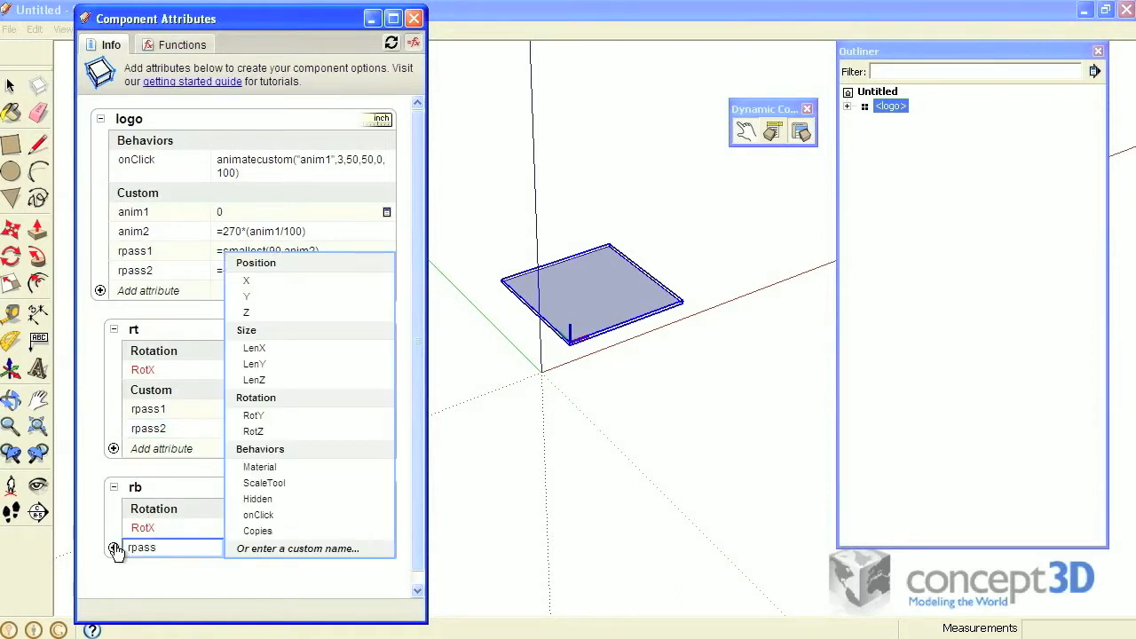
key(Return)
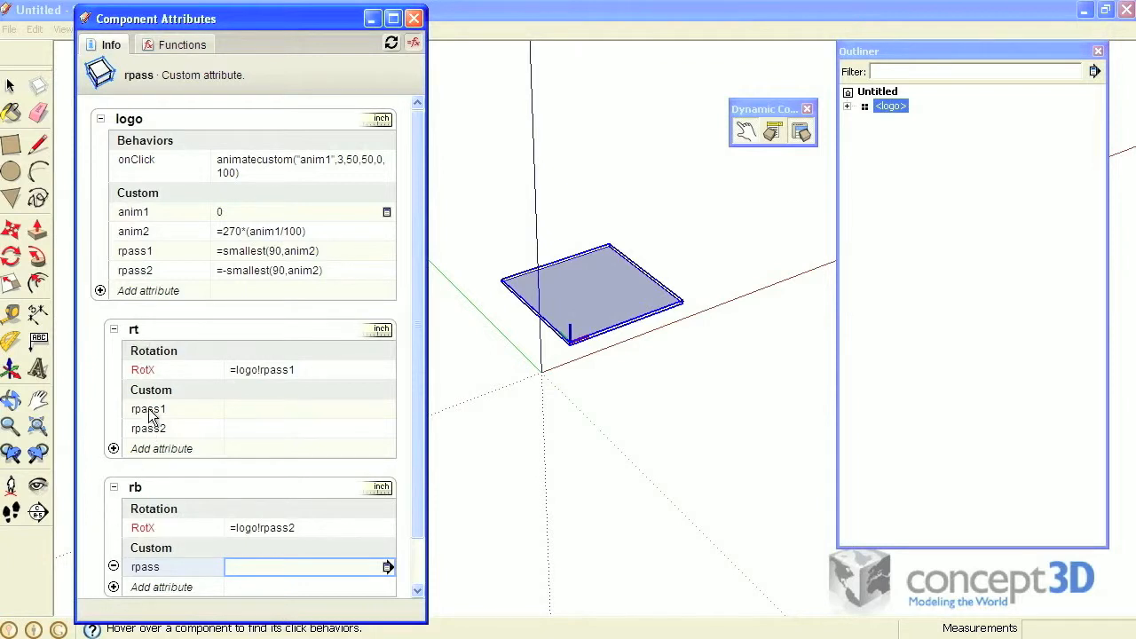
Set the rpass1 formula of rt to =smallest(90,largest(0,logo!anim2-90)).
click(270, 411)
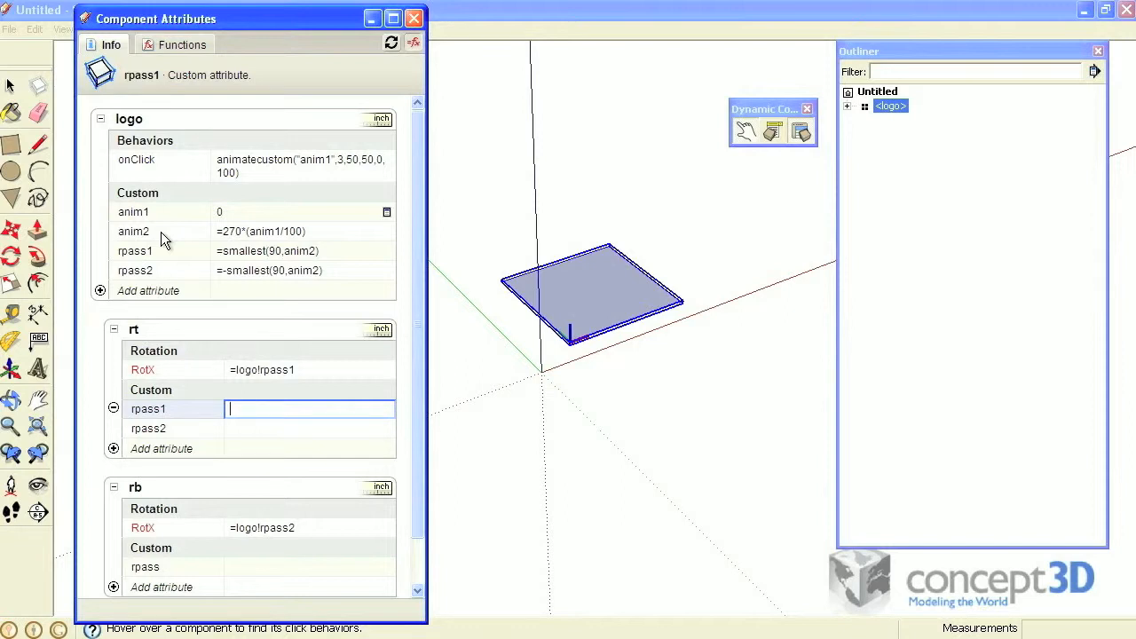
text(=smallest())
key(Left)
text(90,largest()
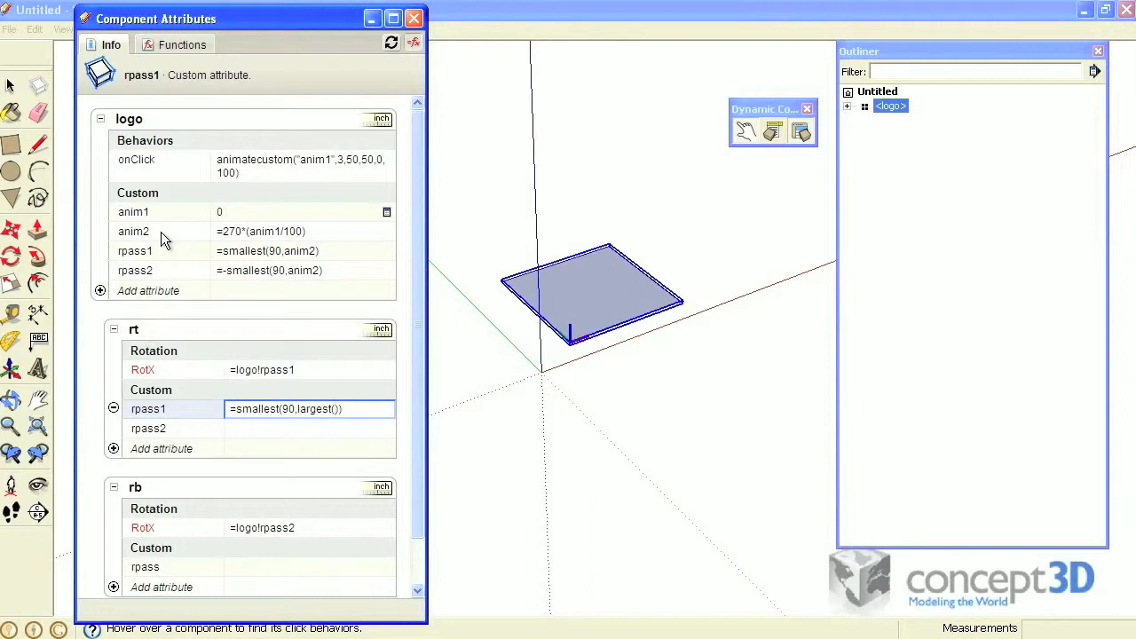
text(0))
text(,)
click(142, 233)
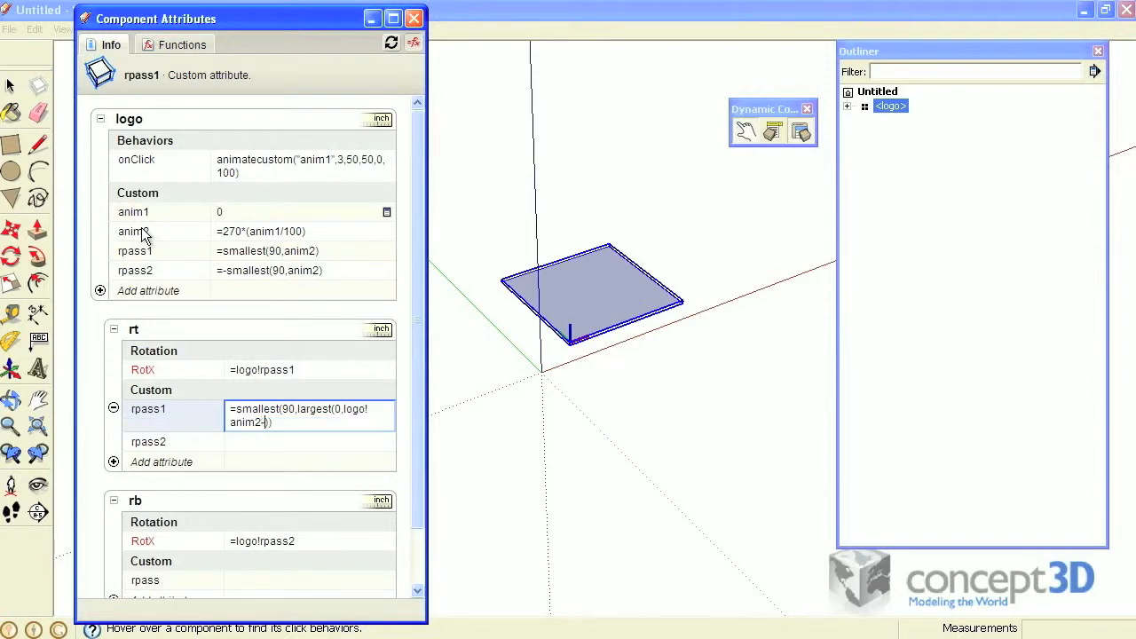
text(-90)
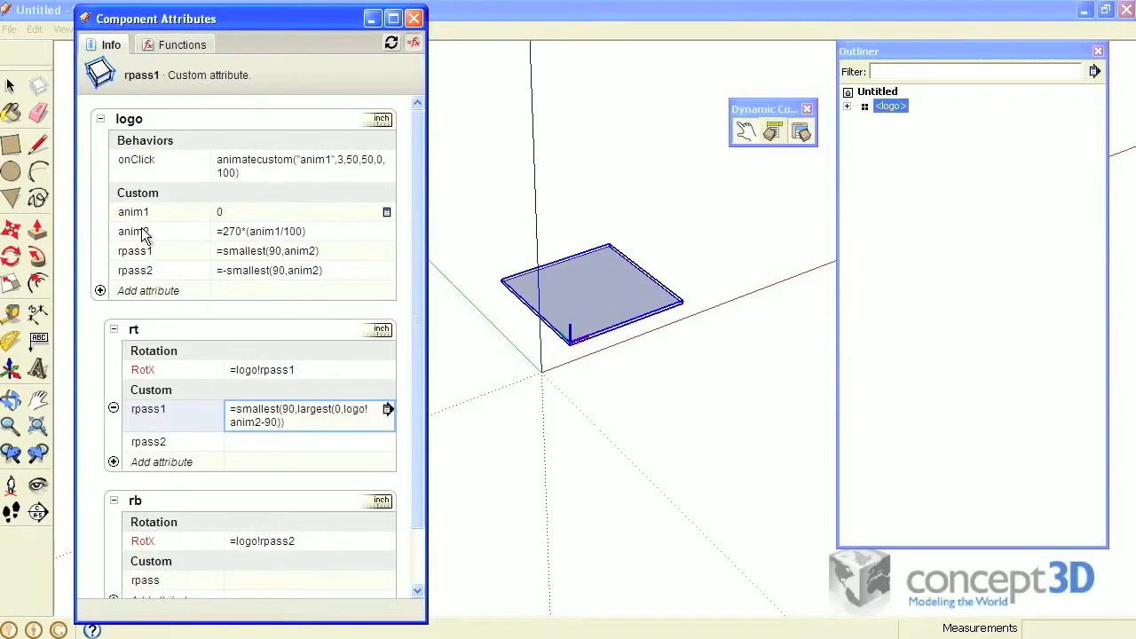
Copy rt's rpass1 formula into rb's rpass attribute and negate it to =-smallest(90,largest(0,logo!anim2-90)).
click(274, 423)
key(ctrl+c)
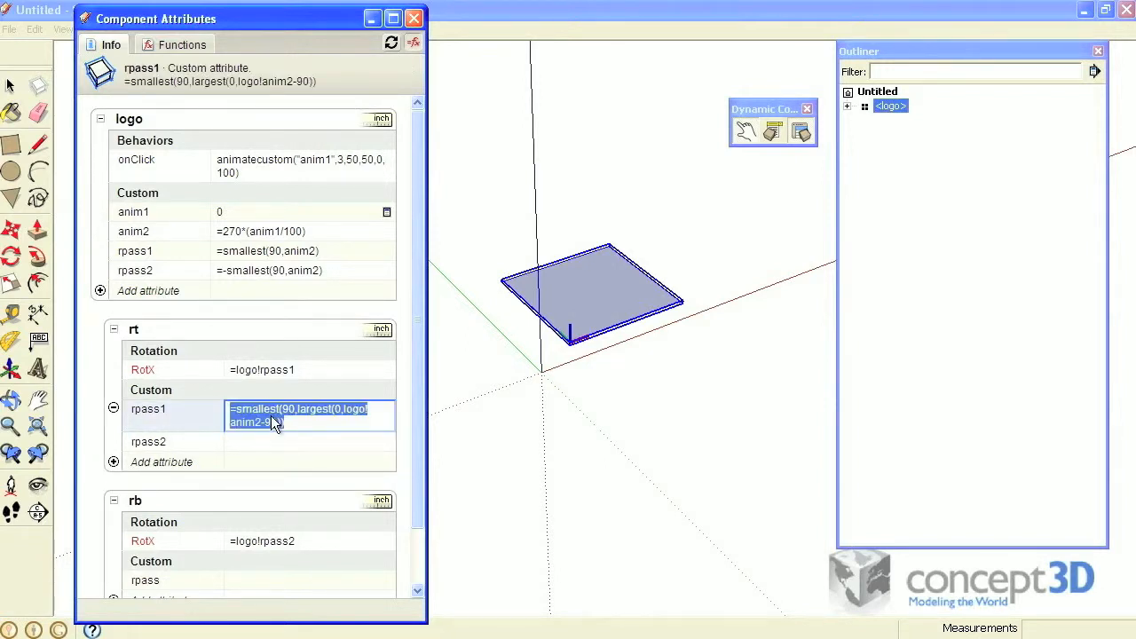
scroll(271, 414, down, 2)
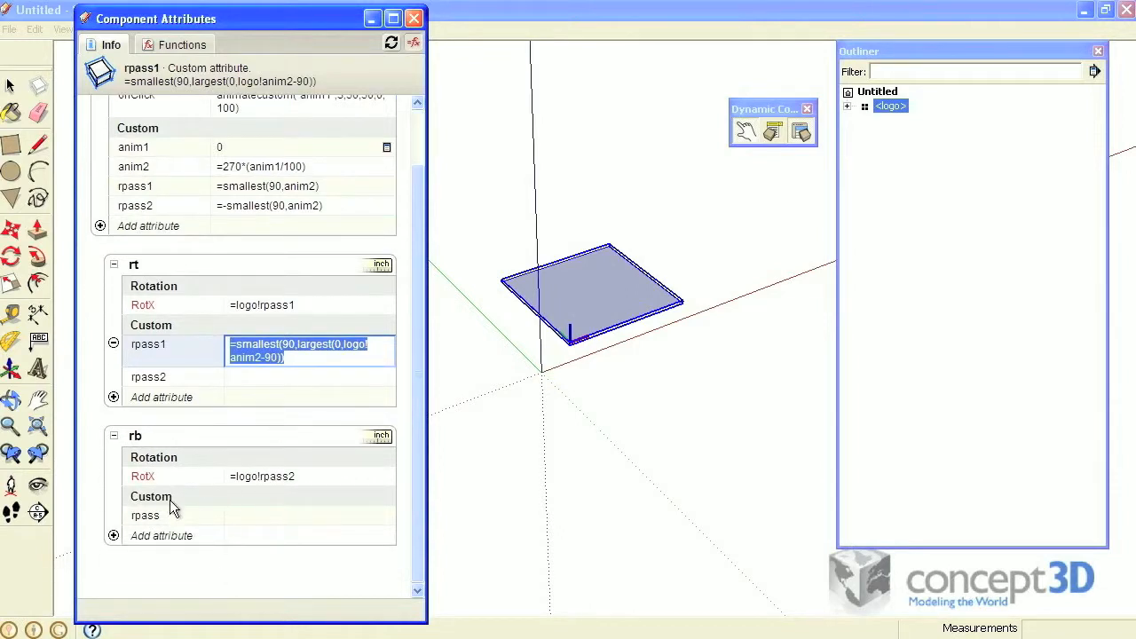
click(251, 515)
key(ctrl+v)
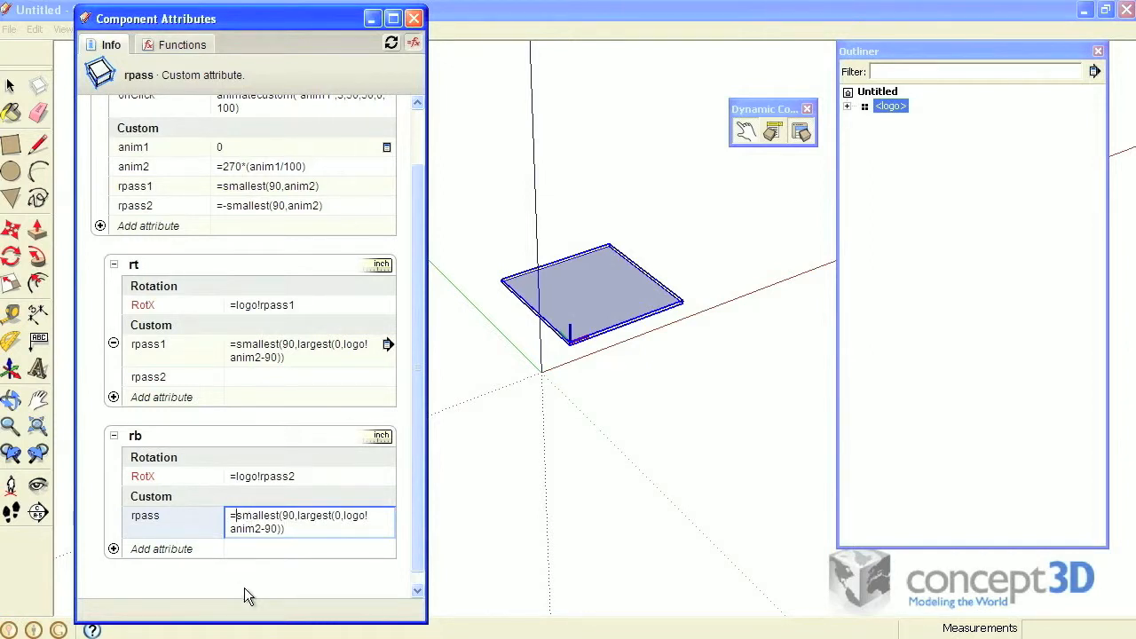
text(-)
key(Return)
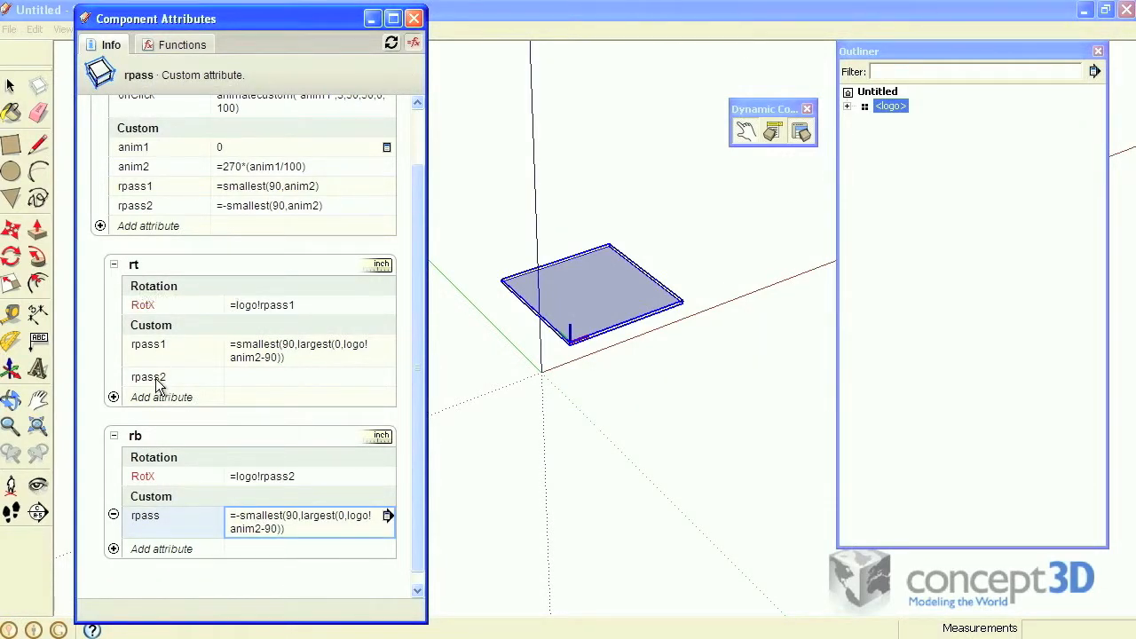
Set the rpass2 formula of rt to =largest(0,logo!anim2-180).
click(239, 376)
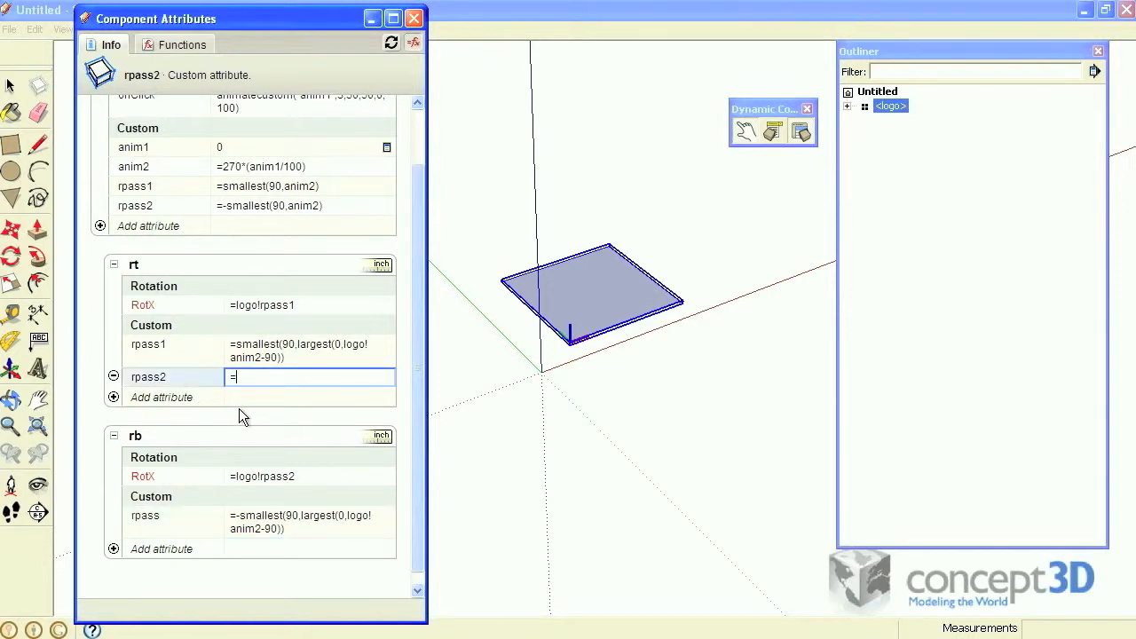
text(t())
text(0)
text(,)
click(134, 169)
text(-180)
key(Return)
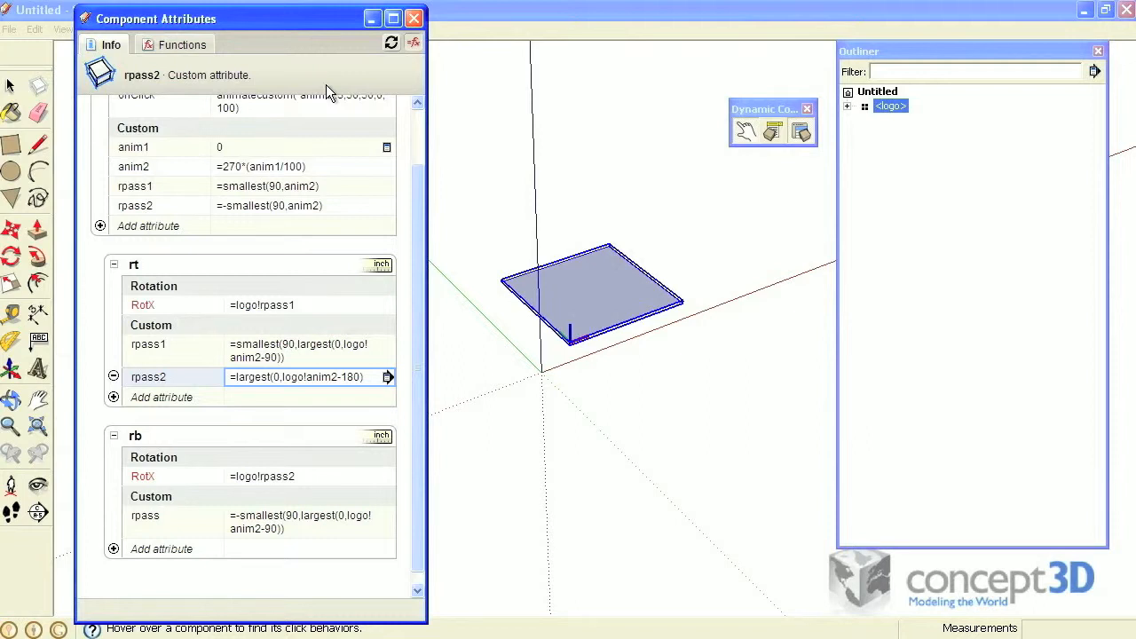
Select rt inside logo and give its lt subcomponent a RotY attribute with the formula =rt!rpass1.
click(847, 107)
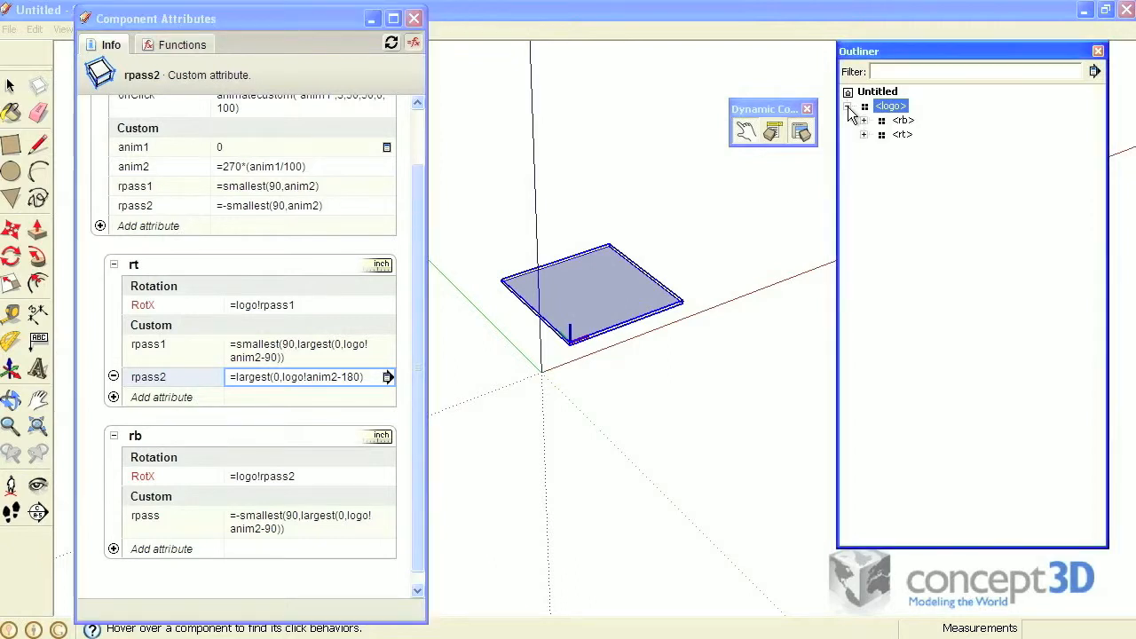
click(901, 135)
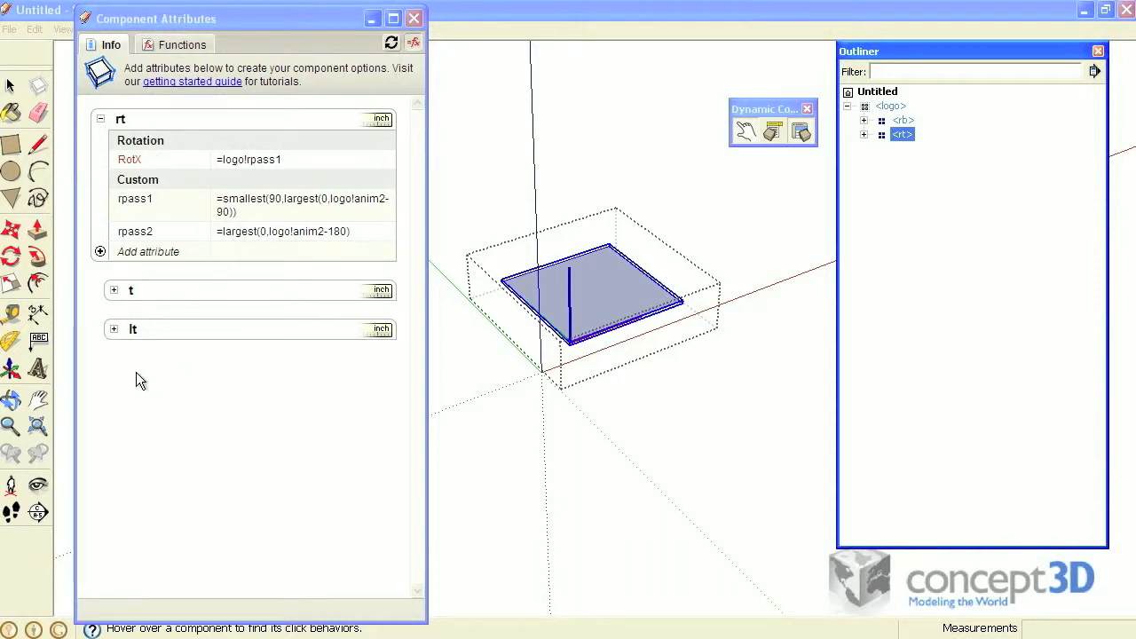
click(114, 329)
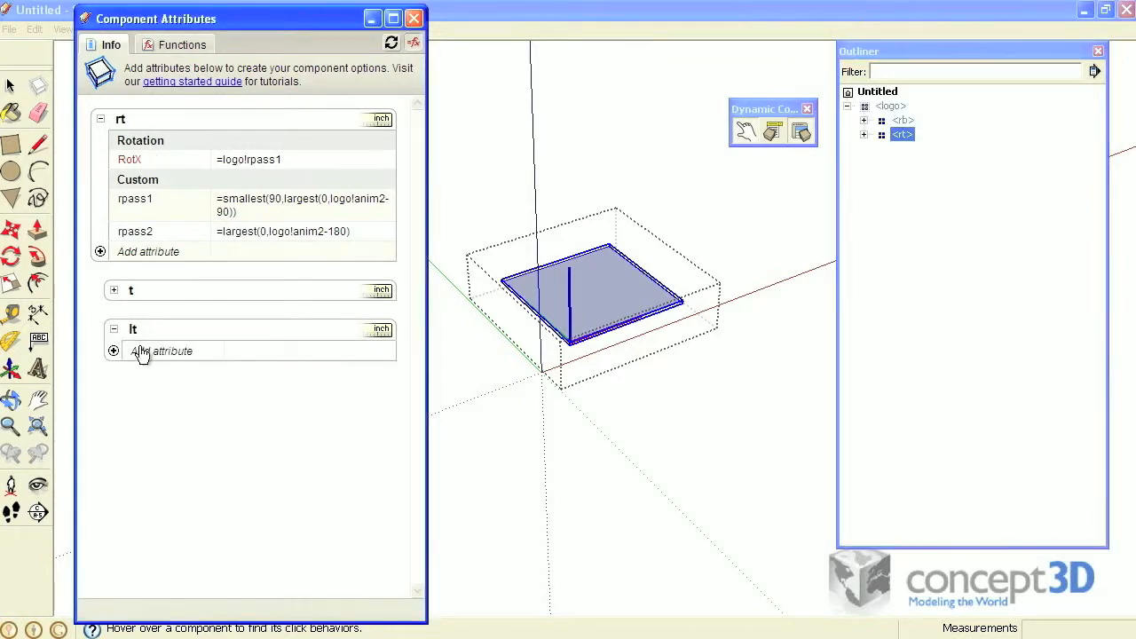
click(142, 351)
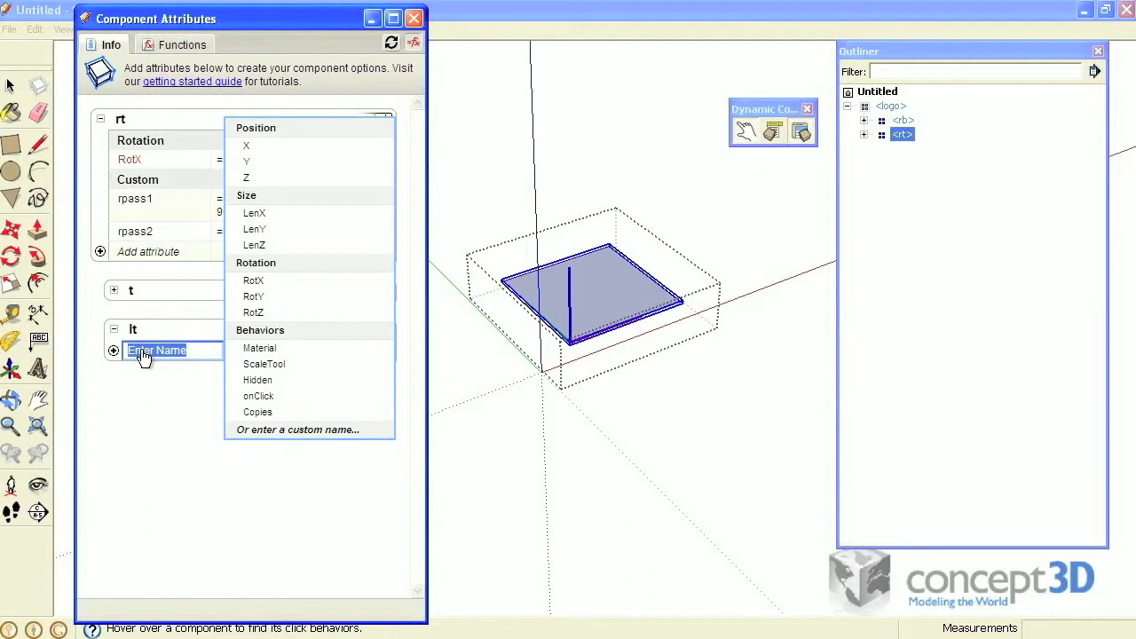
click(254, 297)
click(251, 368)
text(=rt!rpass1)
key(Return)
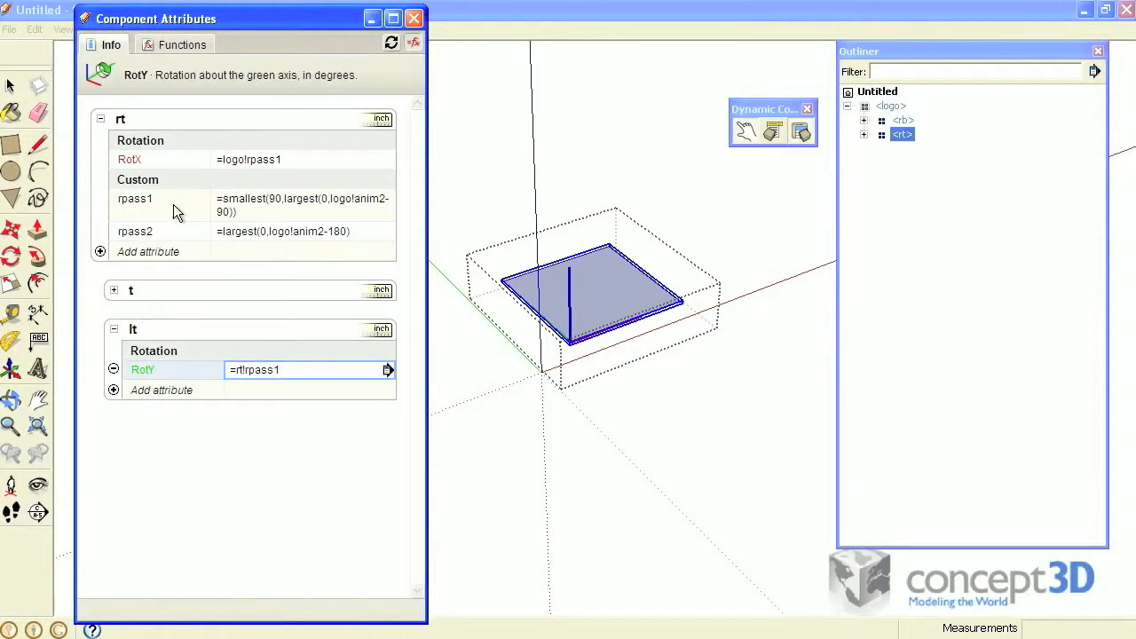
Give the t subcomponent of rt a RotX attribute with the formula =rt!rpass2.
click(113, 290)
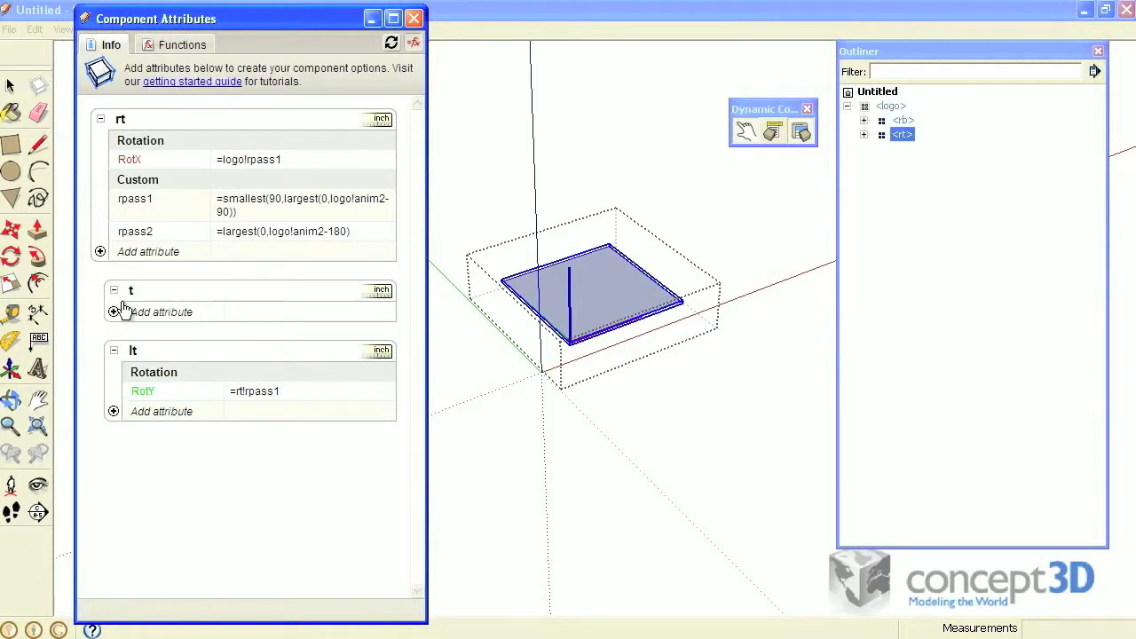
click(153, 312)
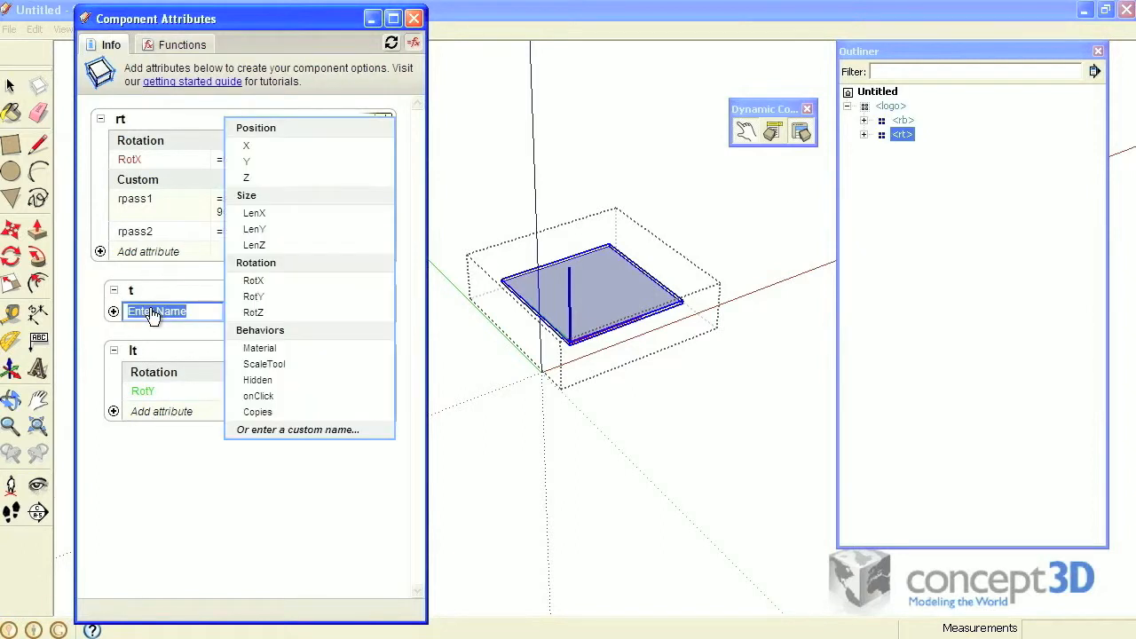
click(254, 280)
click(249, 325)
text(=rt!rpass2)
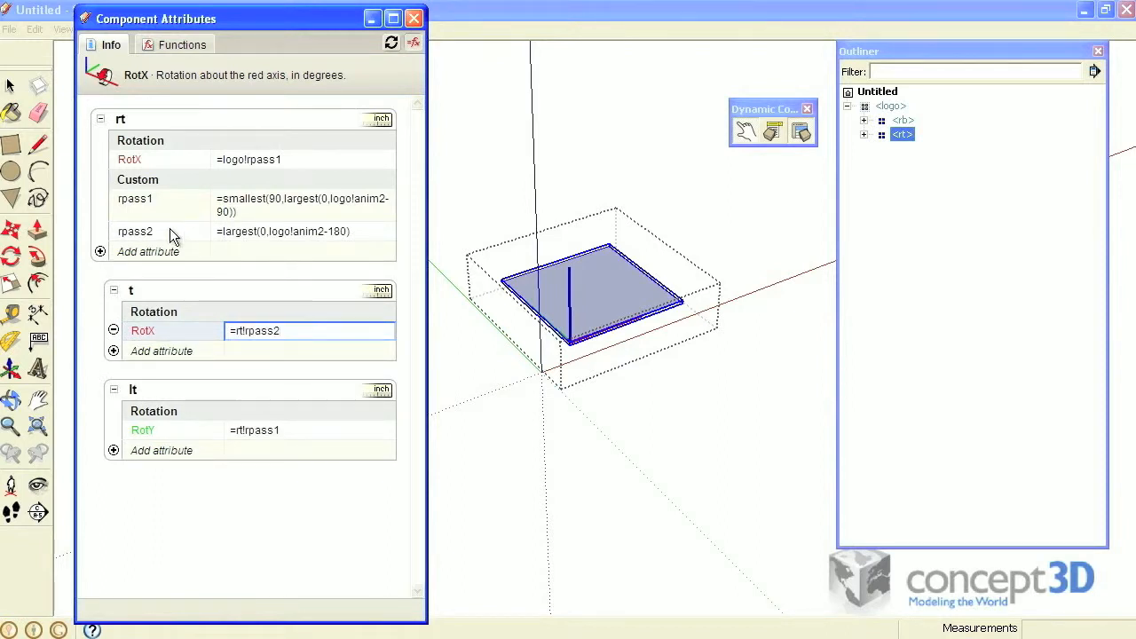
Select rb and give its lb subcomponent a RotY attribute with the formula =rb!rpass.
click(905, 127)
click(901, 121)
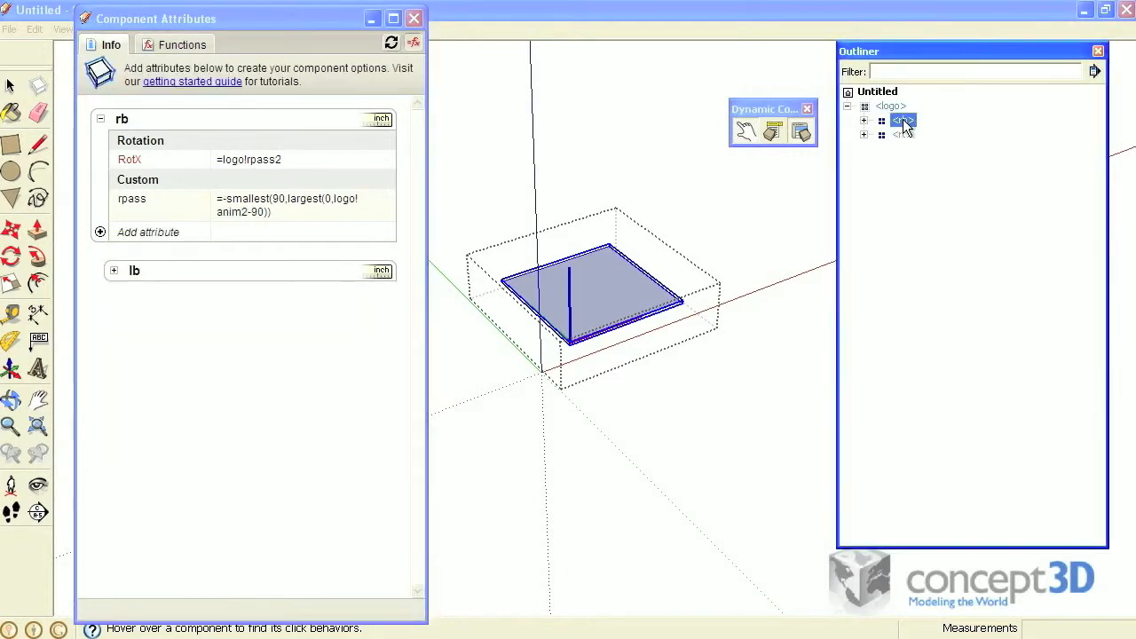
click(128, 270)
click(136, 292)
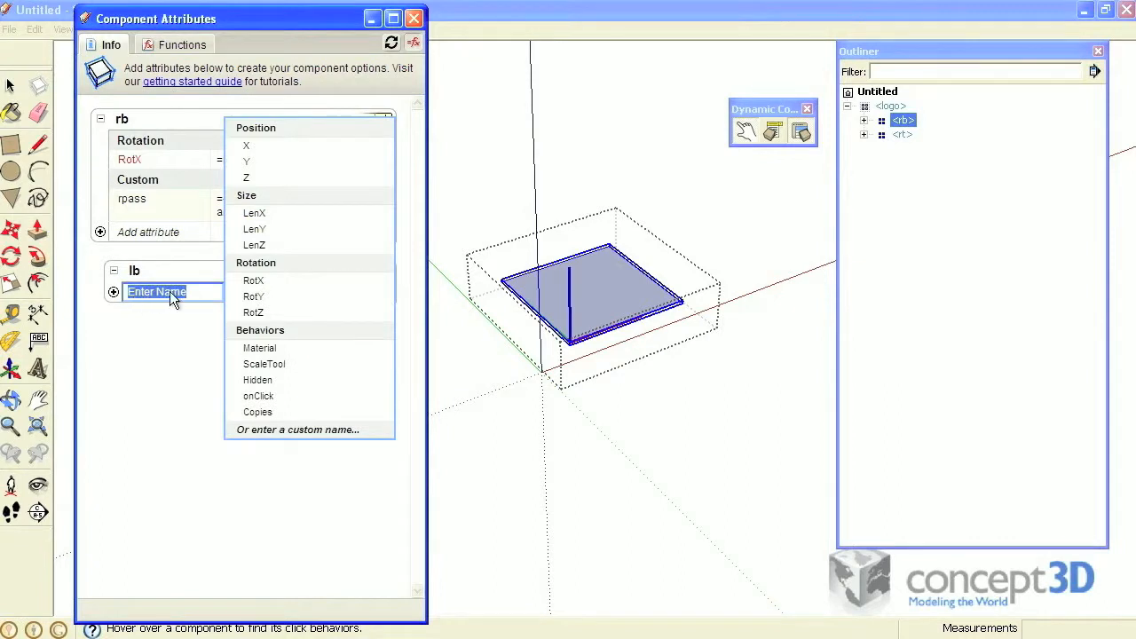
click(254, 296)
click(254, 310)
double_click(253, 310)
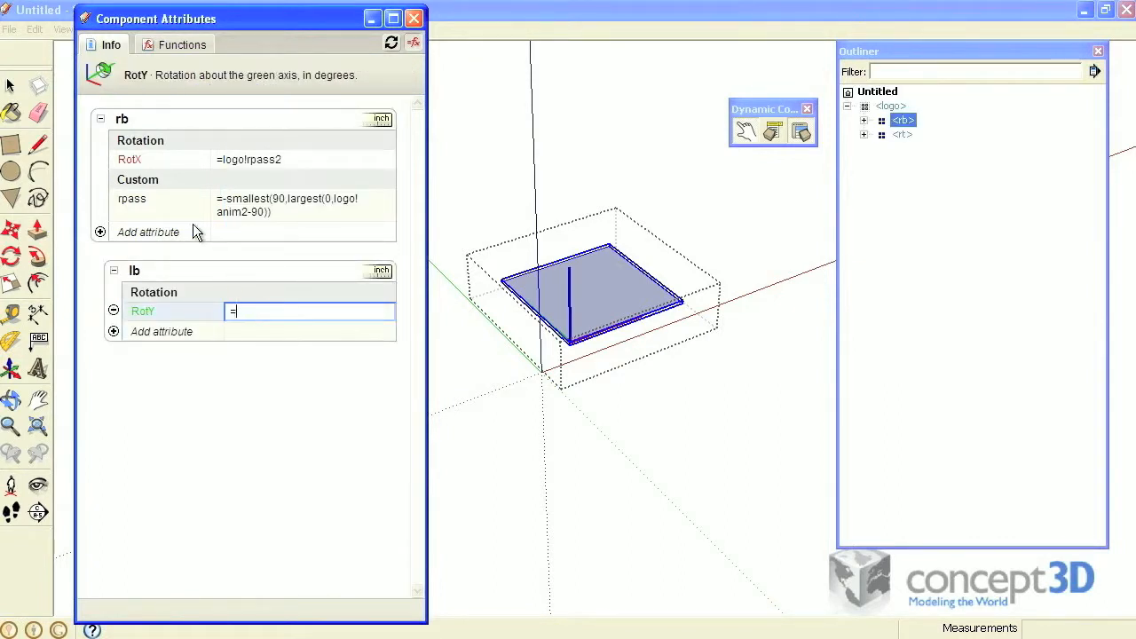
text(=rb!rpass)
key(Return)
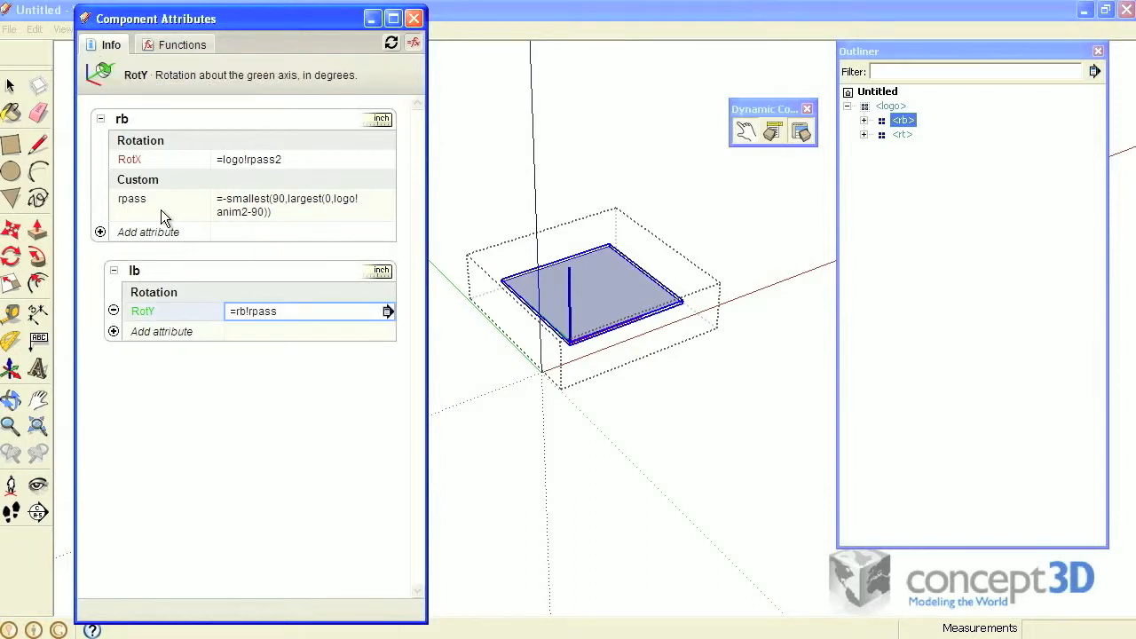
Select the whole logo component and run its onClick animation with the Interact tool to unfold the squares.
click(894, 107)
click(747, 132)
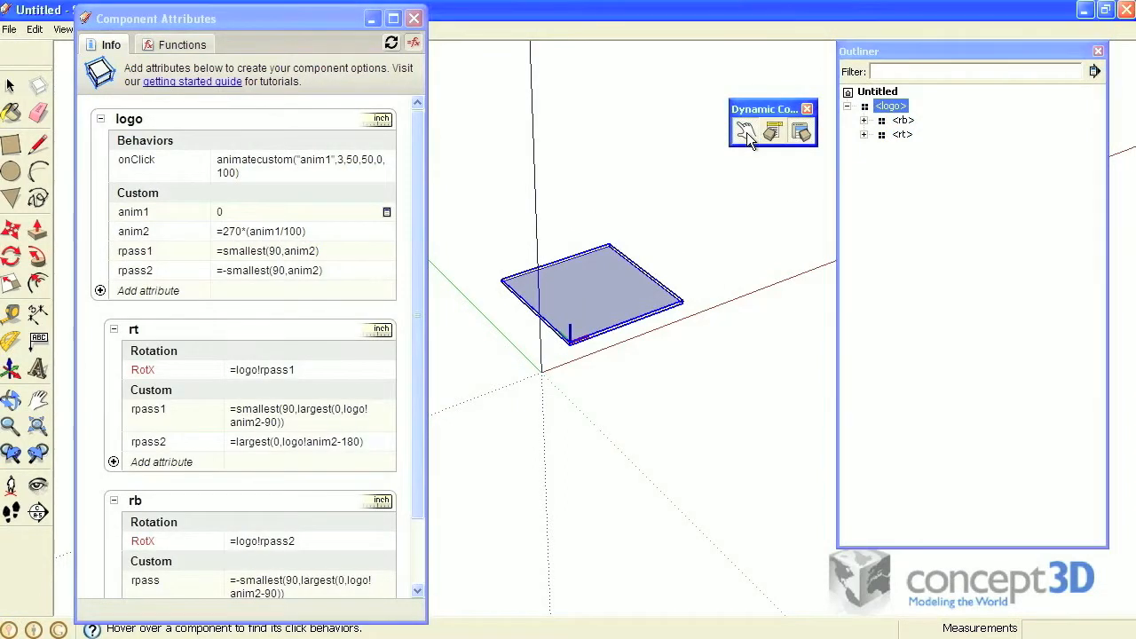
click(590, 286)
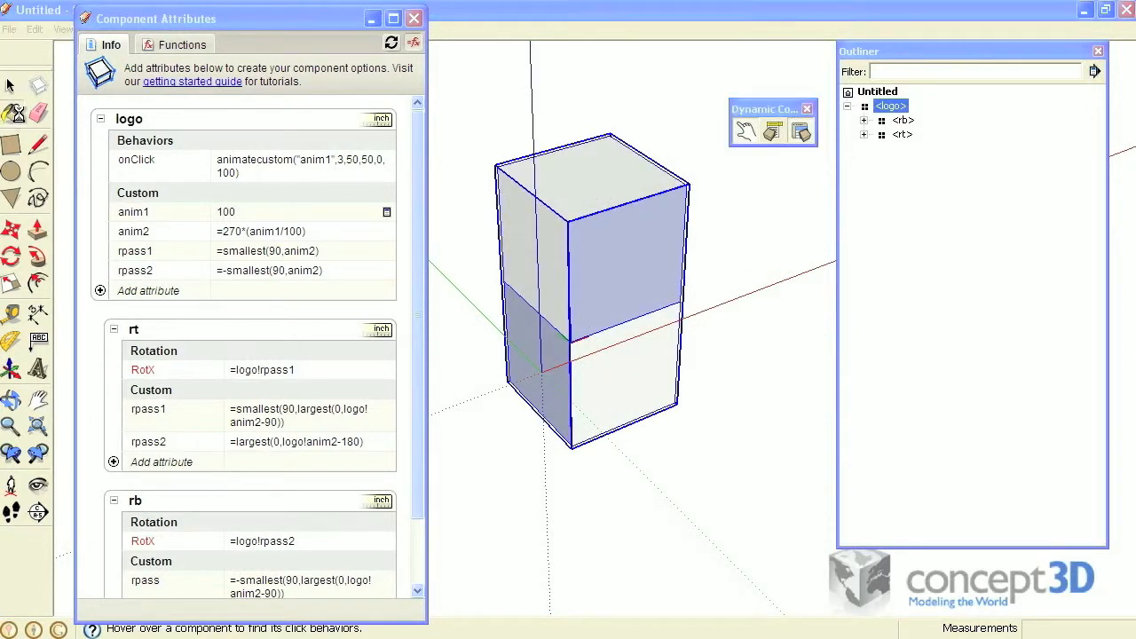
Inside rt, paint the right-hand square Brick Red, the left-hand square Gold and the top square Cobalt from the Markers materials.
click(15, 113)
click(865, 120)
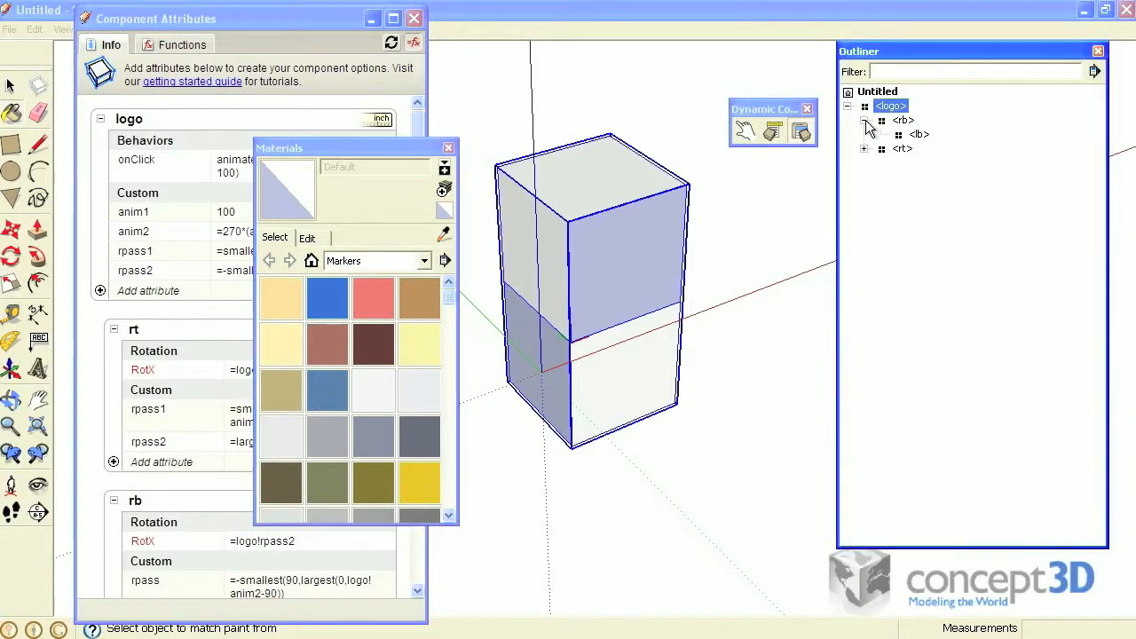
click(864, 148)
click(902, 148)
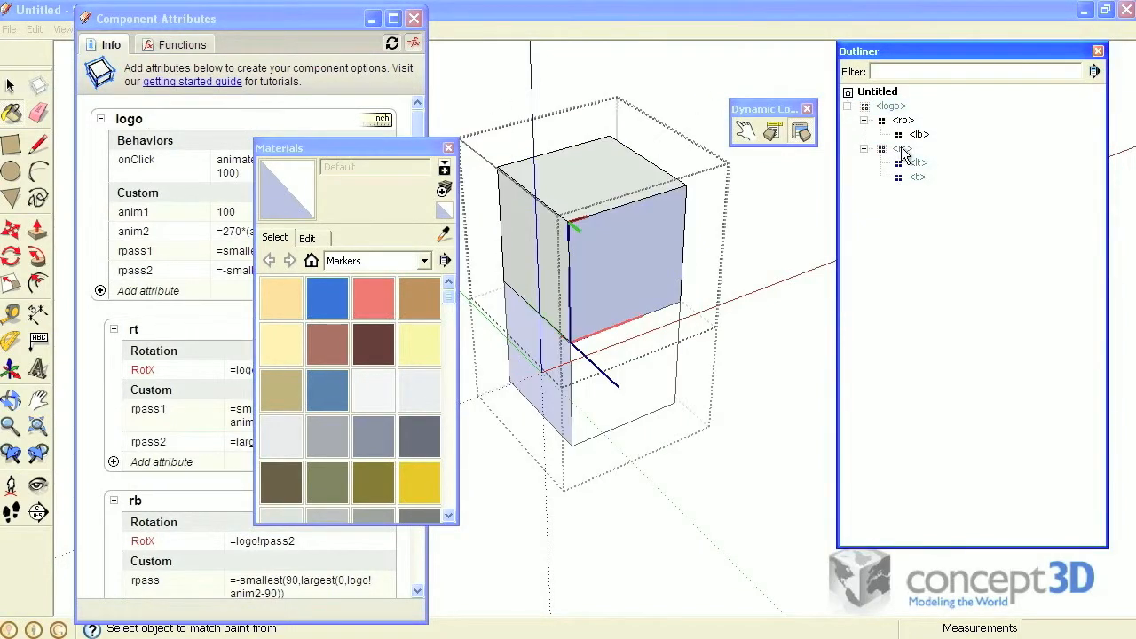
click(374, 298)
click(647, 242)
click(418, 479)
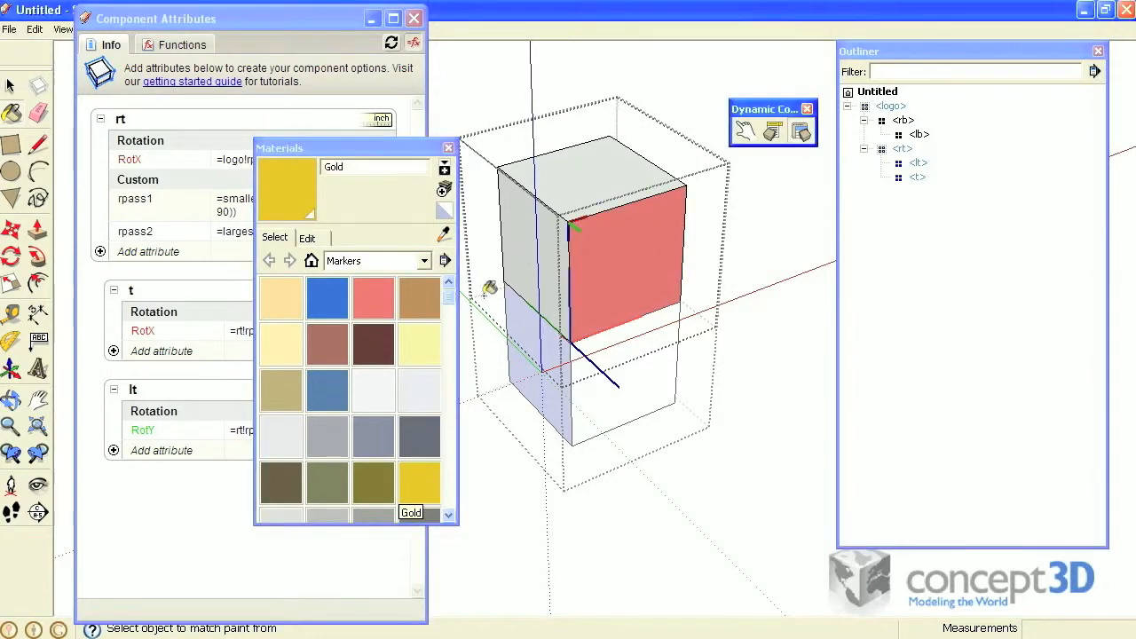
click(527, 255)
click(328, 388)
click(616, 171)
Inside rb, create a material based on Gold with opacity 15 and apply it to the lower left-hand square.
click(901, 120)
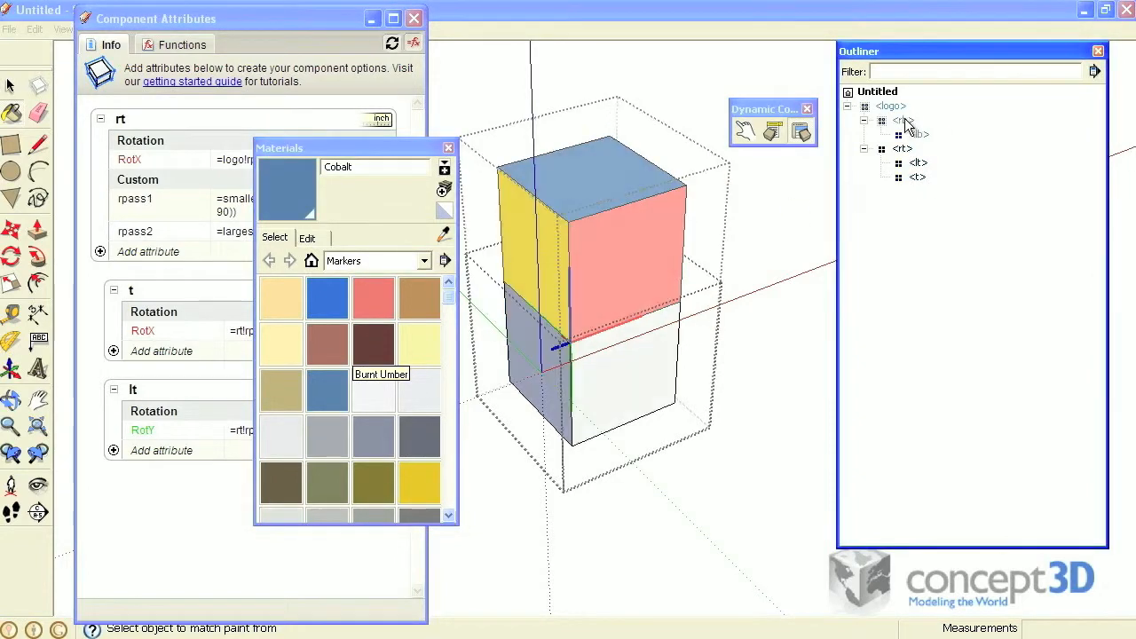
click(311, 260)
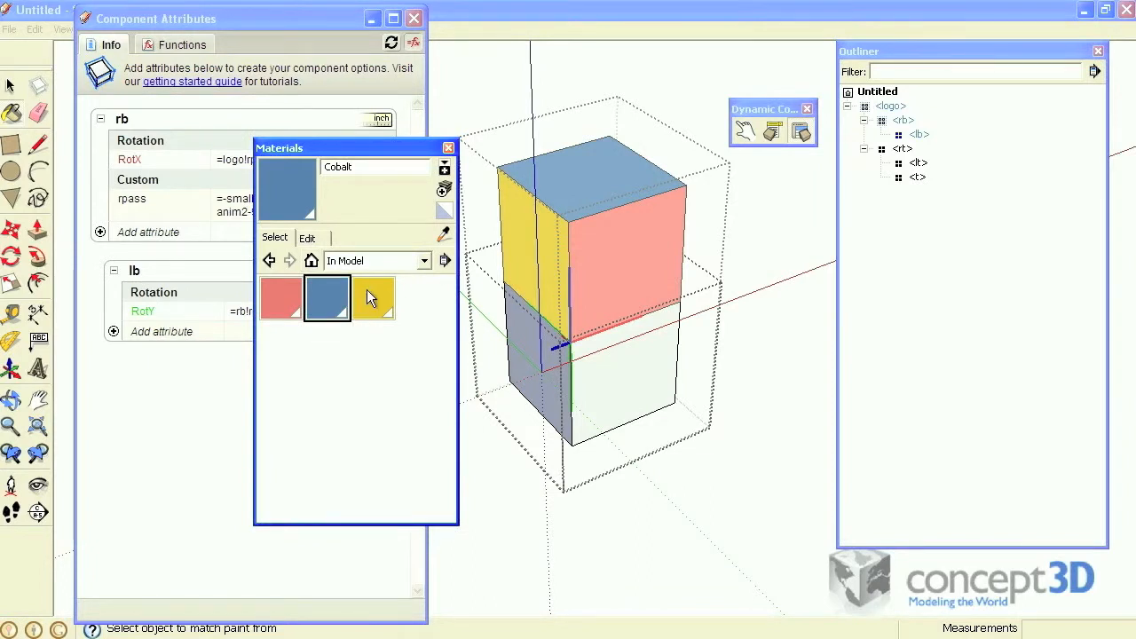
click(367, 290)
click(443, 188)
drag(805, 530, 777, 529)
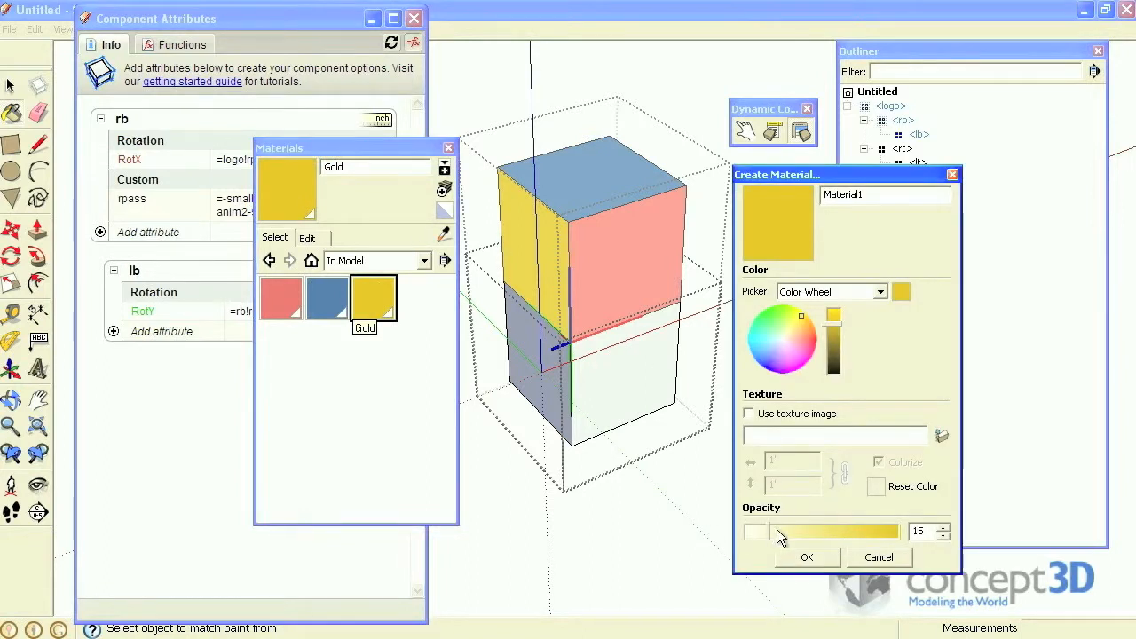
click(798, 555)
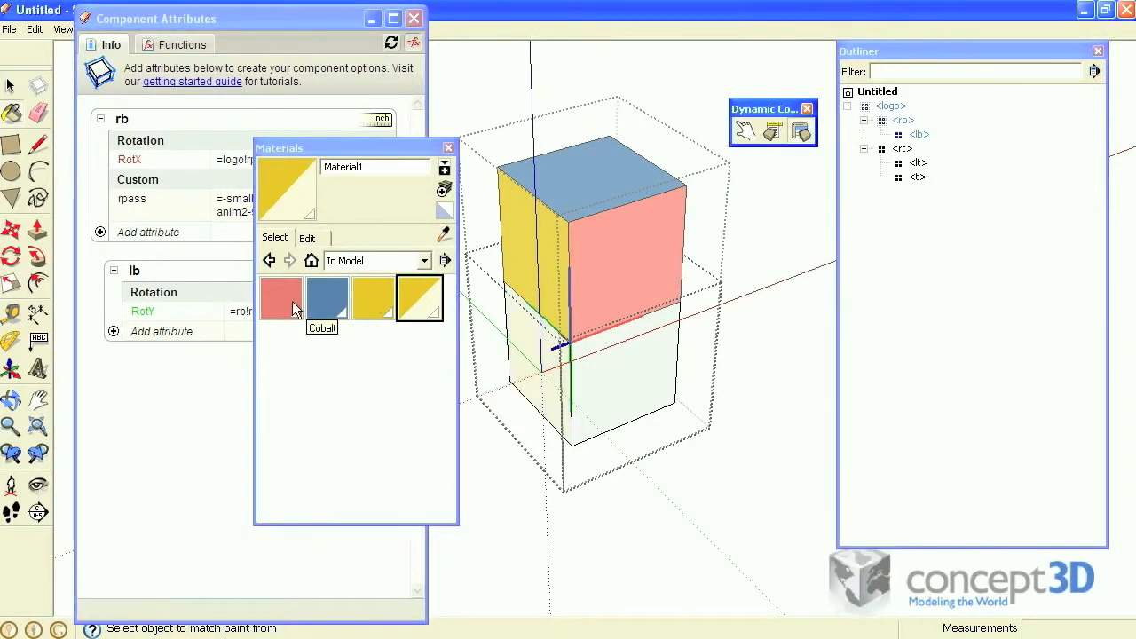
Create a material based on Brick Red with opacity 15 and apply it to the lower right-hand square of rb.
click(282, 298)
click(448, 186)
drag(815, 532, 776, 529)
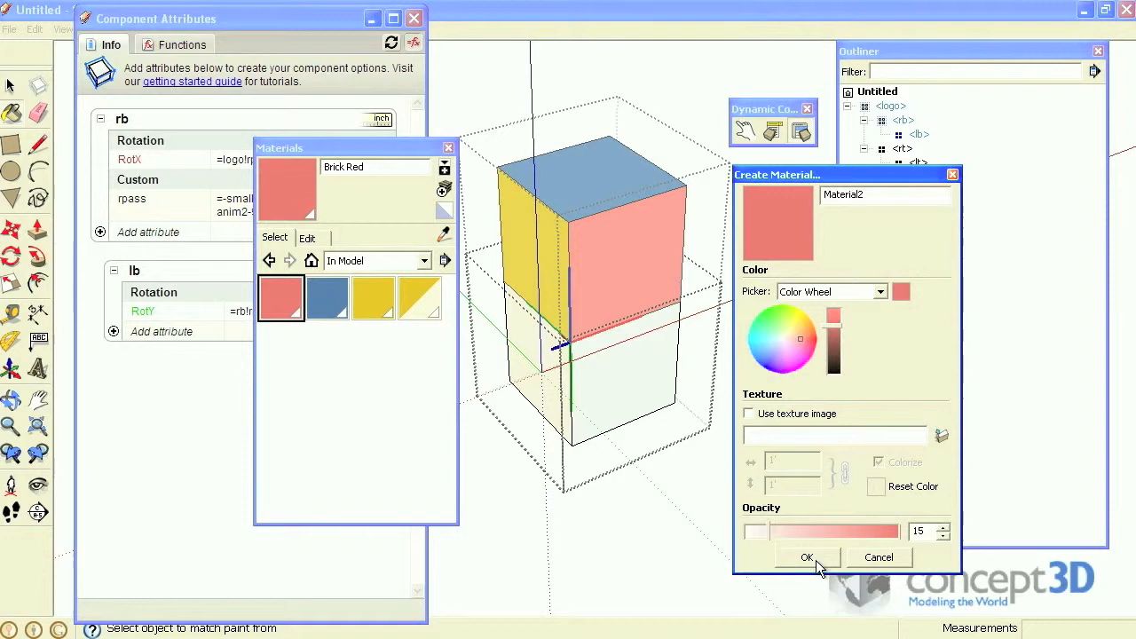
click(804, 556)
click(645, 359)
click(449, 148)
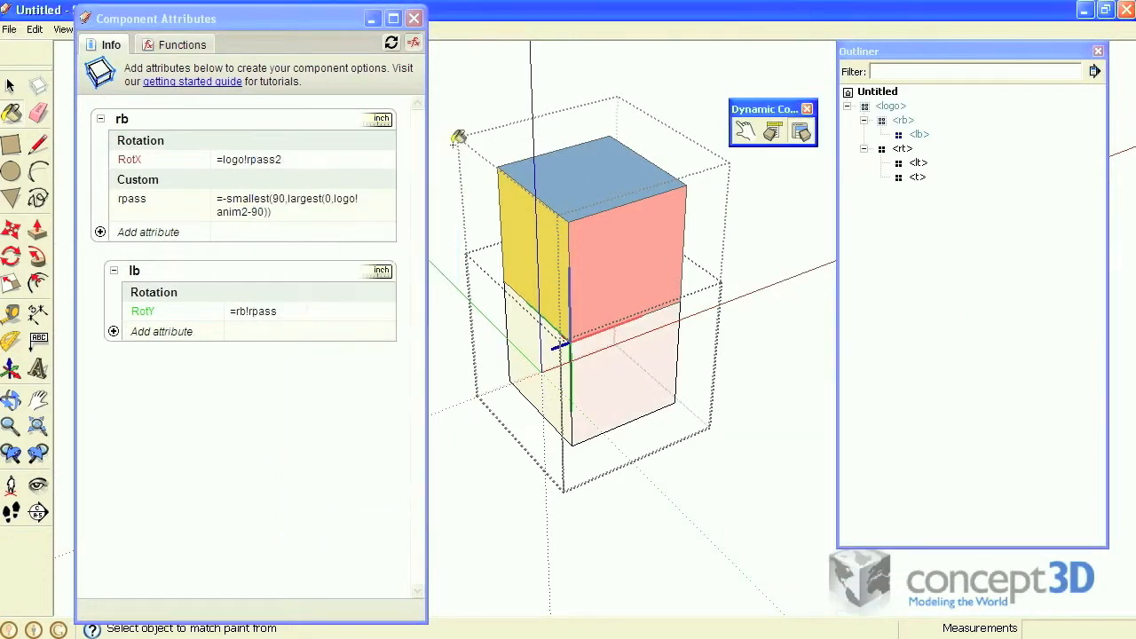
Select logo and run its onClick animation again to watch the painted squares fold closed.
click(890, 106)
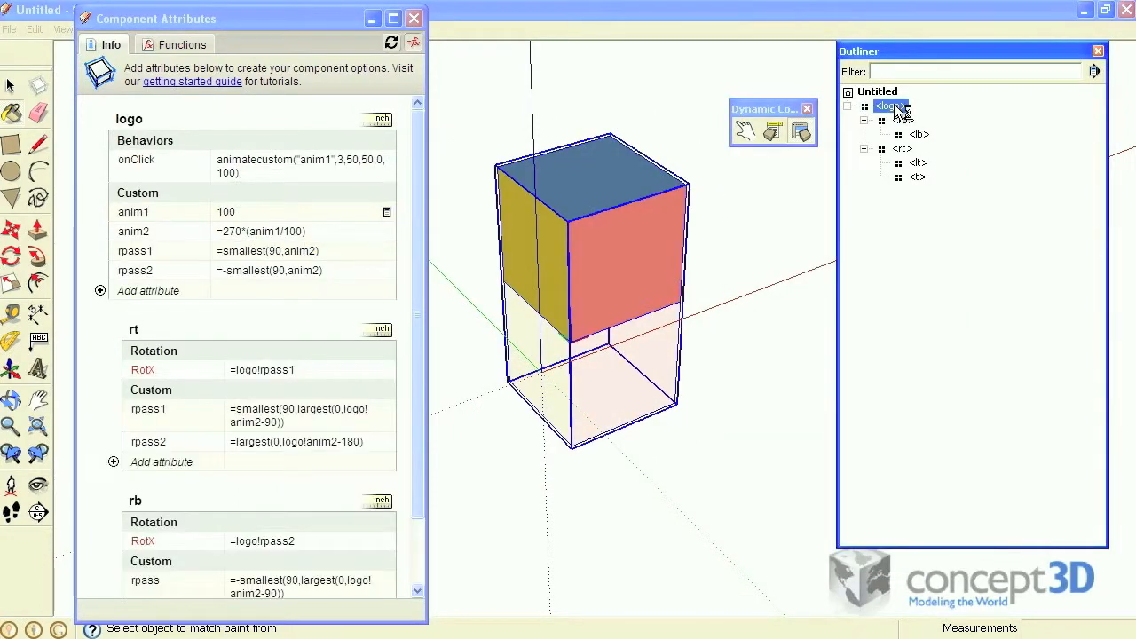
click(746, 129)
click(644, 236)
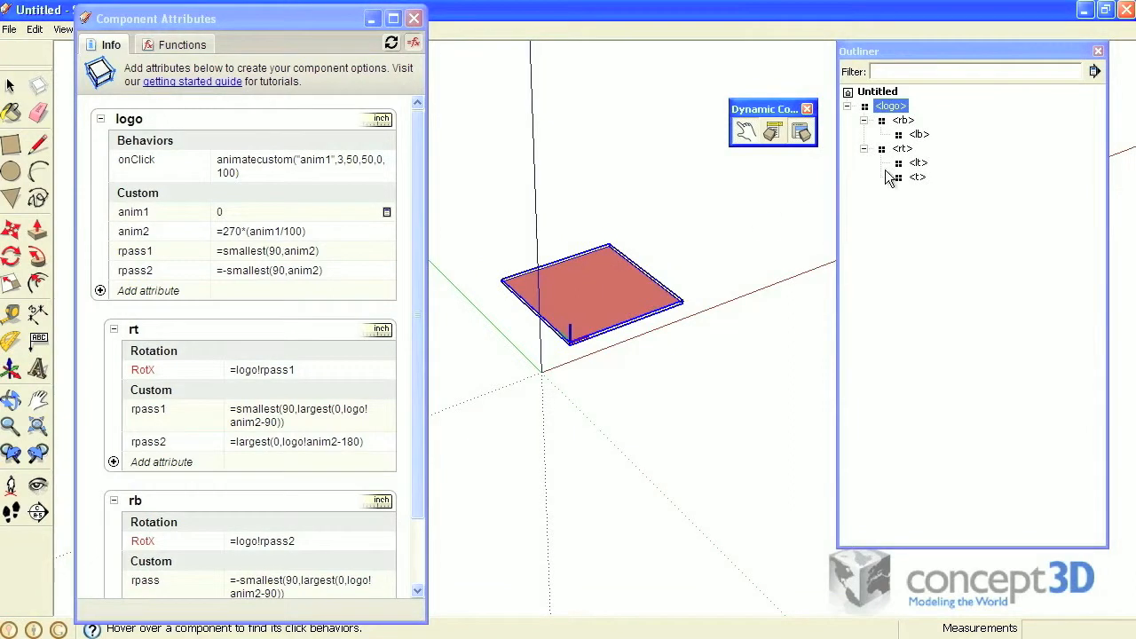
Give the t subcomponent of rt a Hidden attribute with the formula =not(RotX), and test it by running the logo's animation.
click(902, 150)
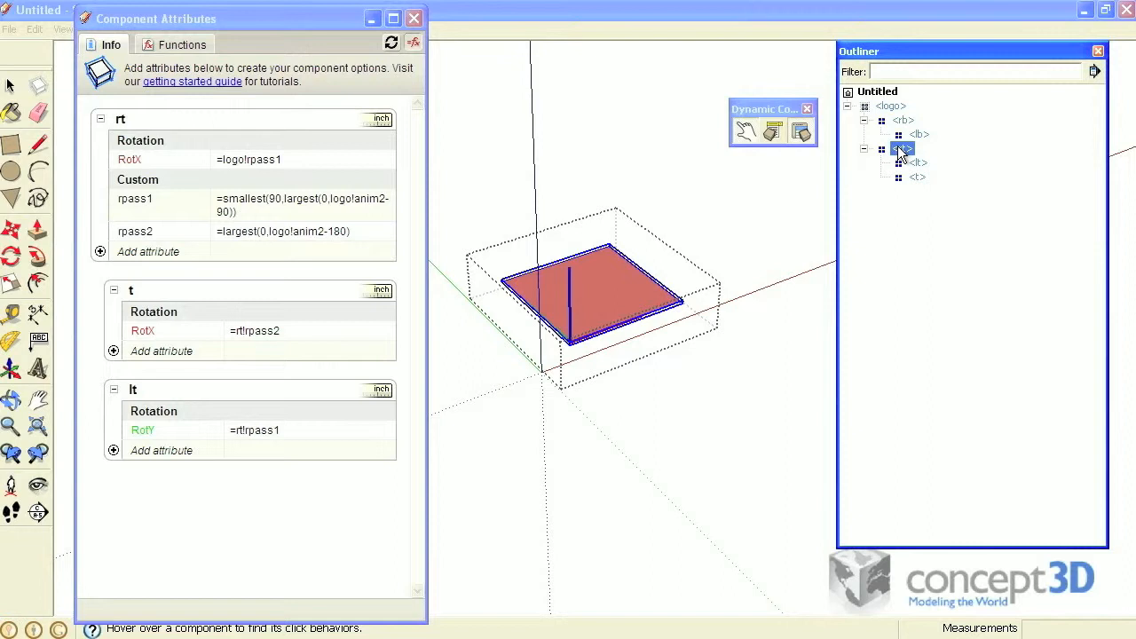
click(116, 352)
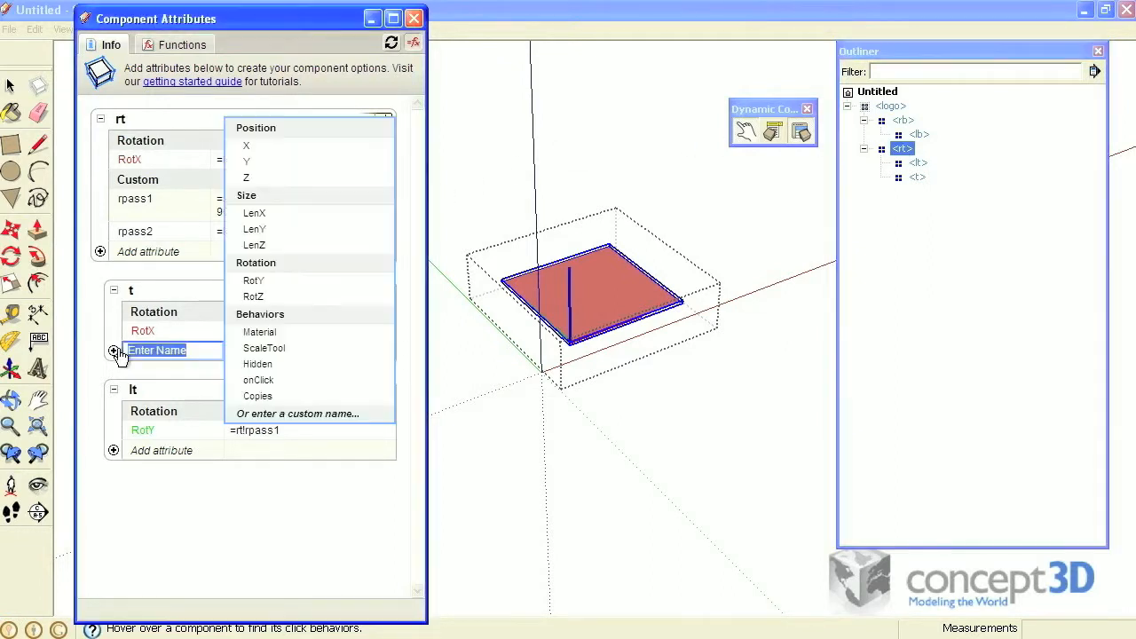
click(253, 363)
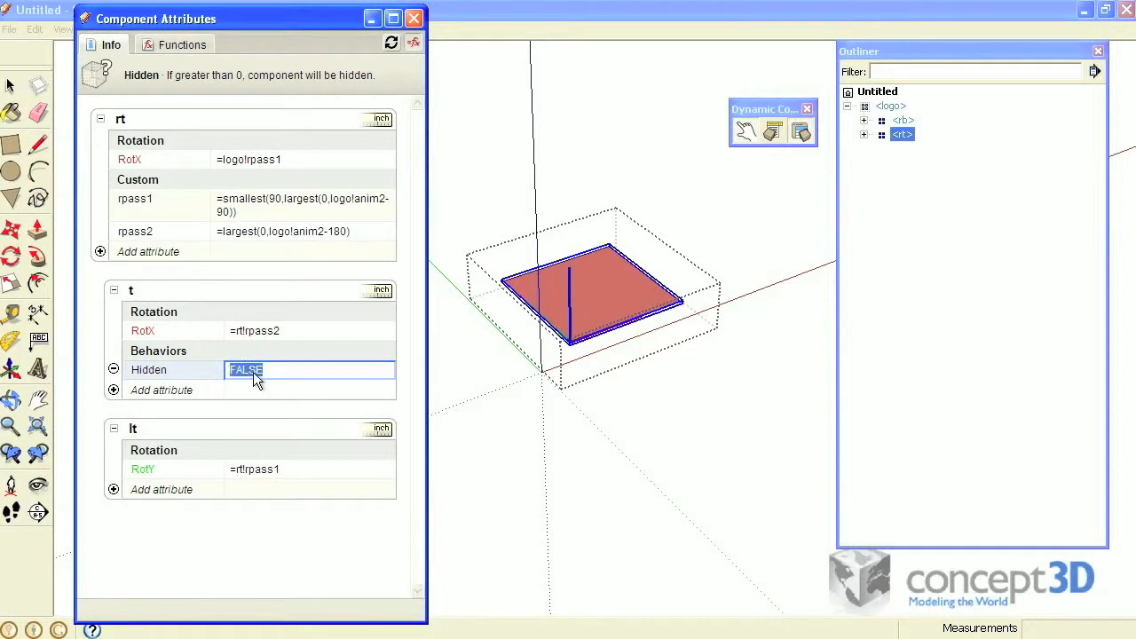
text(=not())
click(144, 332)
key(Return)
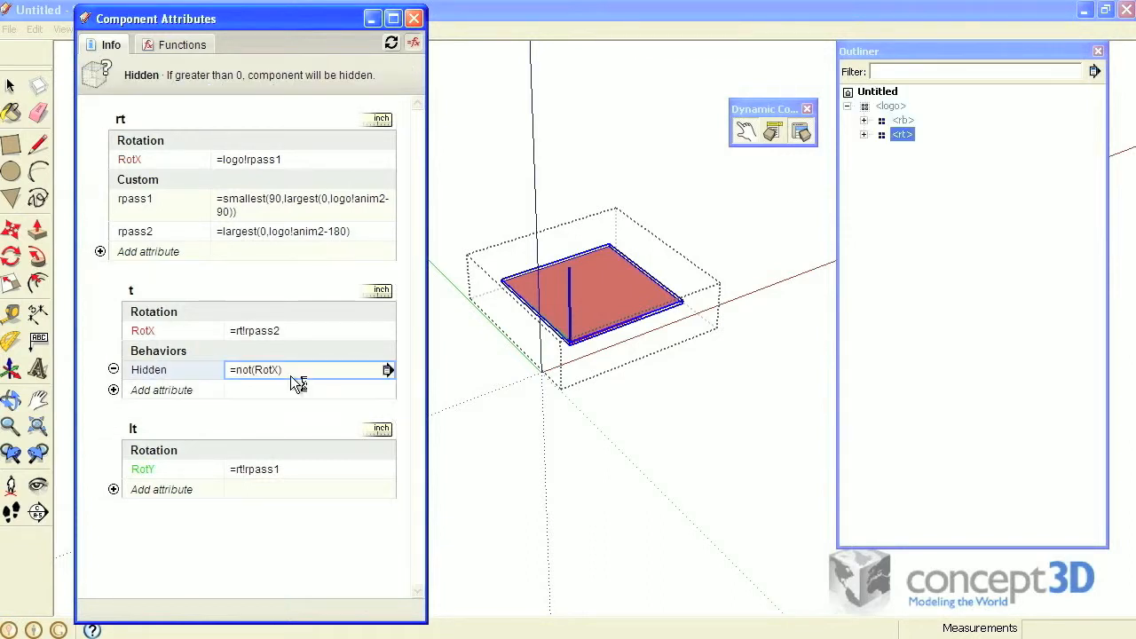
click(892, 106)
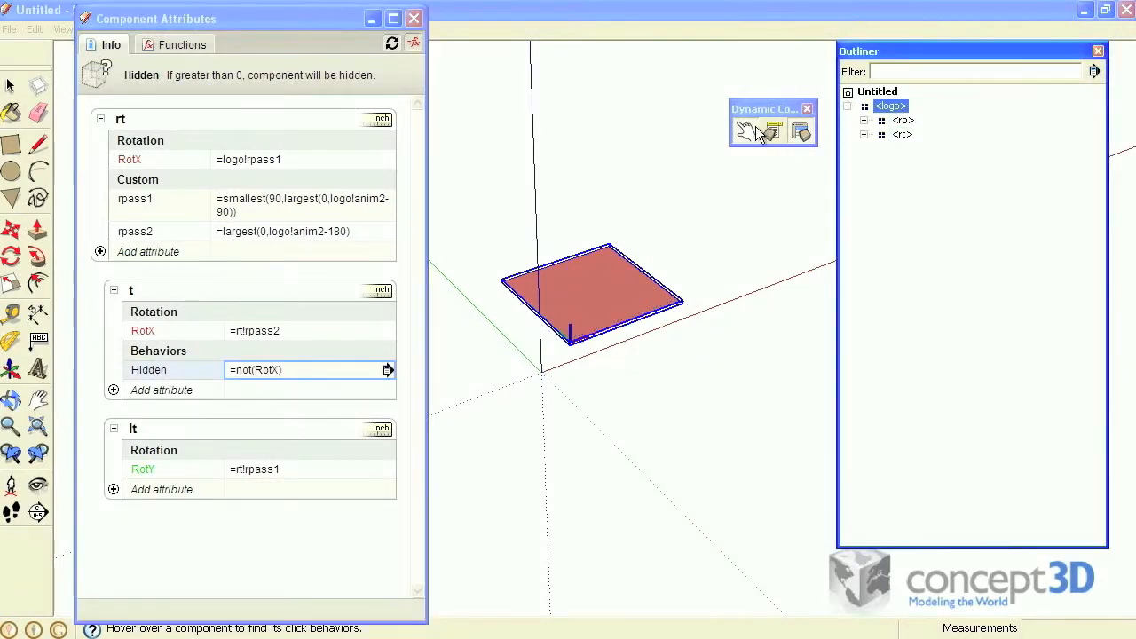
click(627, 299)
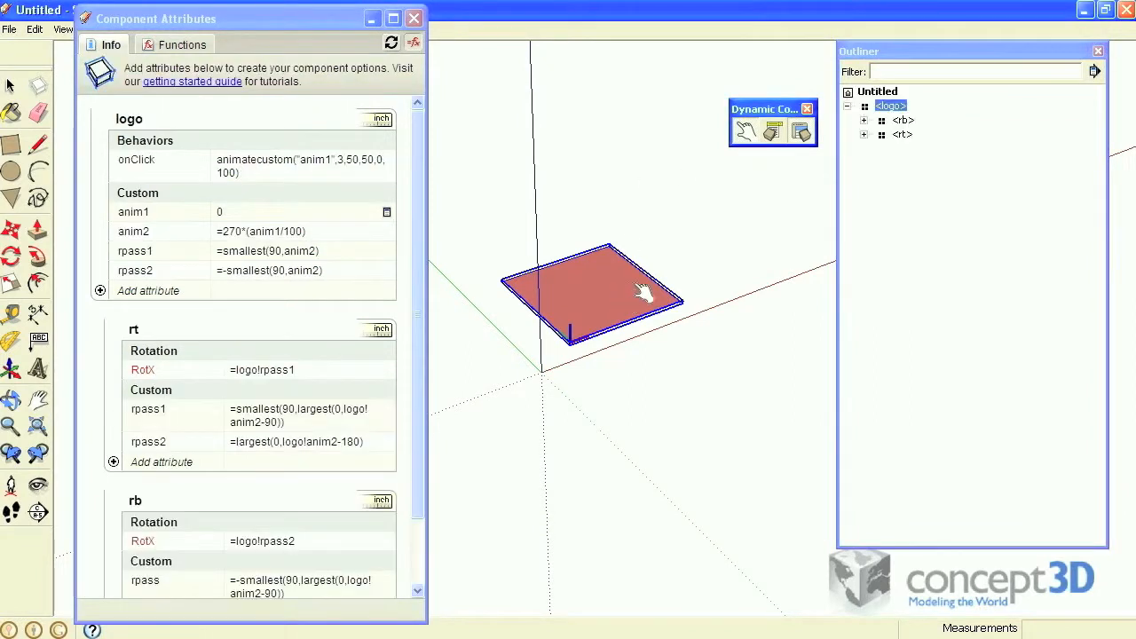
Append ;gotoscene("Scene 1",3,50,50) to the logo's onClick attribute.
click(262, 172)
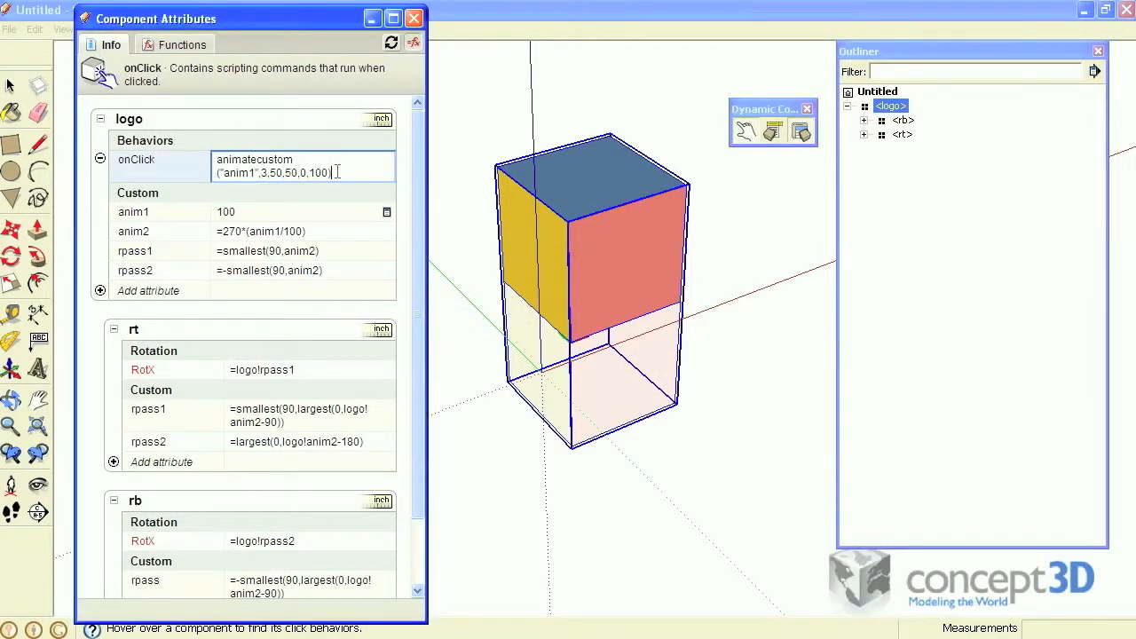
text(;gotoscene())
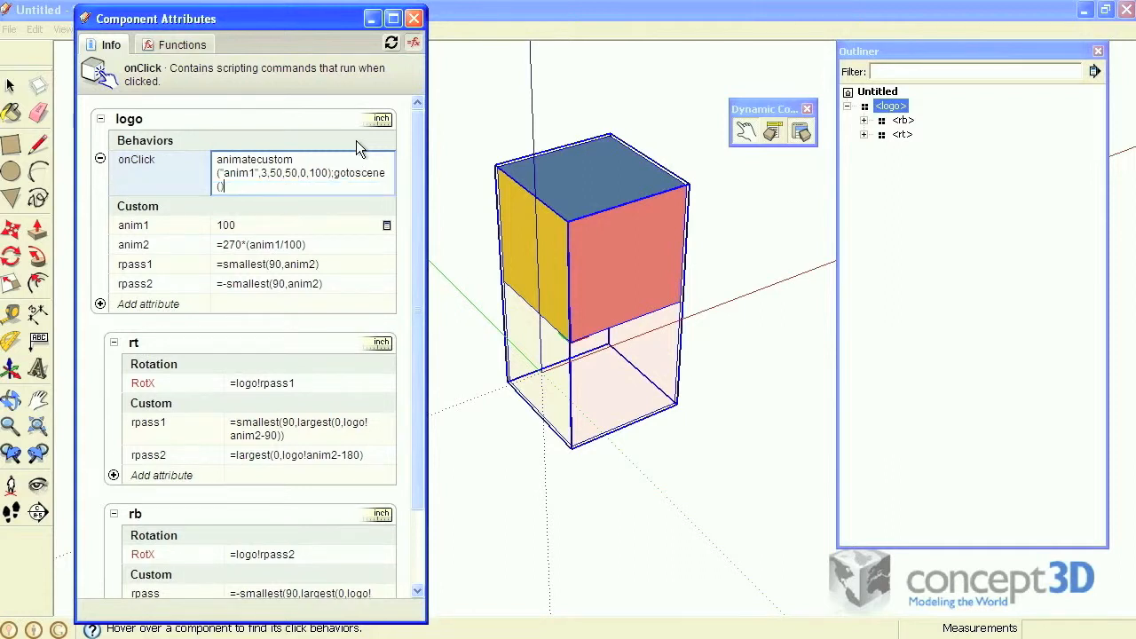
text("Scene 1",3,50,50)
key(Return)
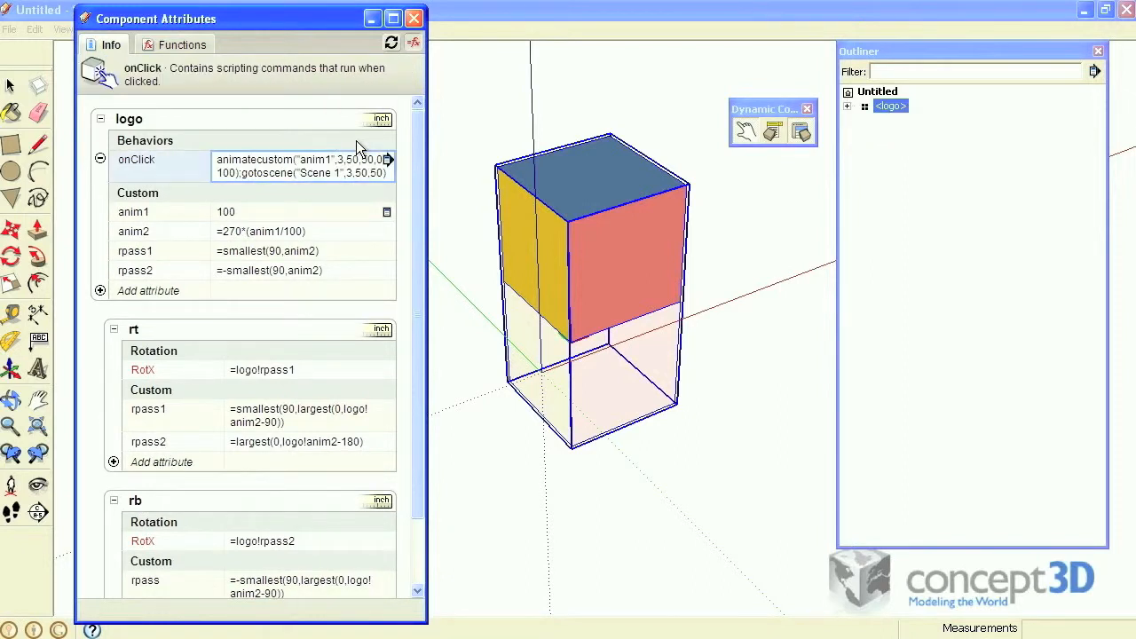
Test the extended onClick behavior on the logo with the Interact tool and dismiss the message.
click(745, 132)
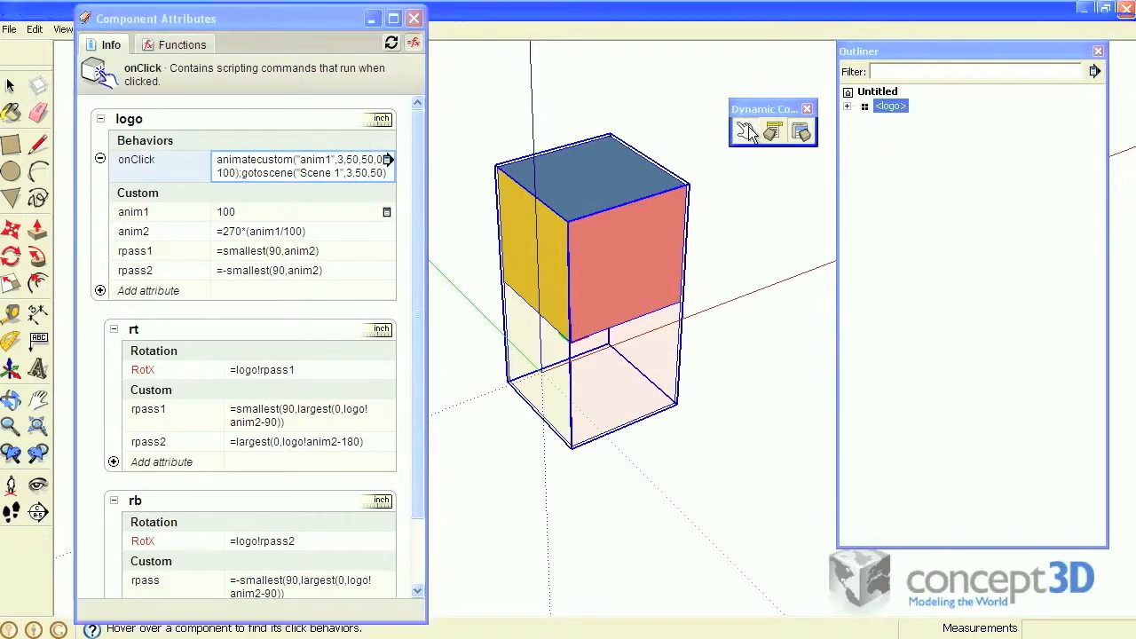
click(610, 242)
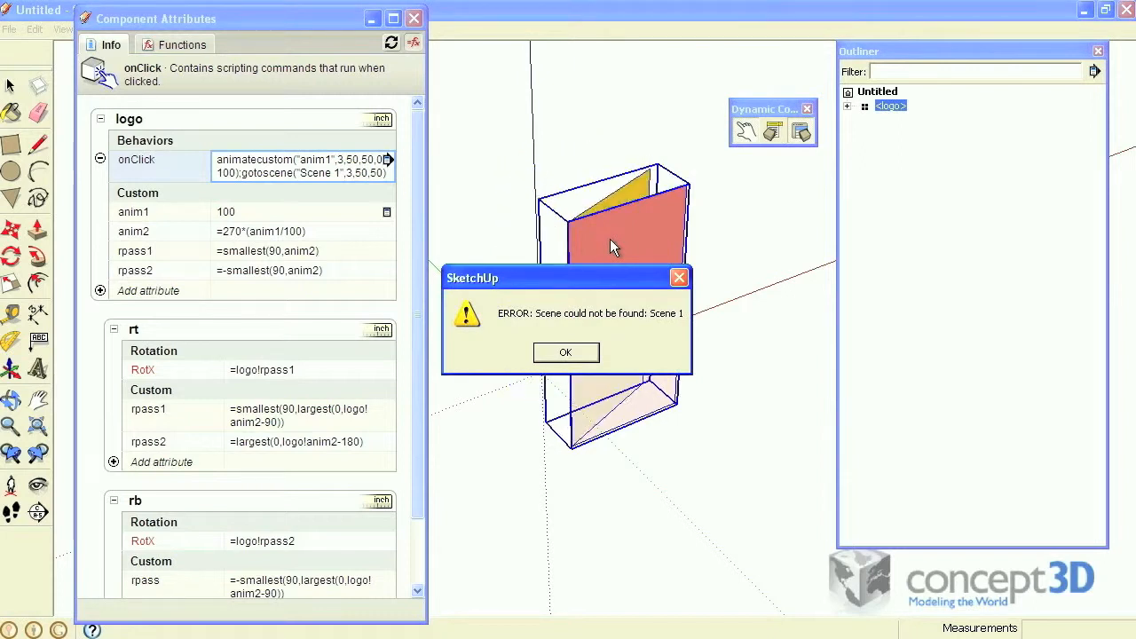
click(566, 353)
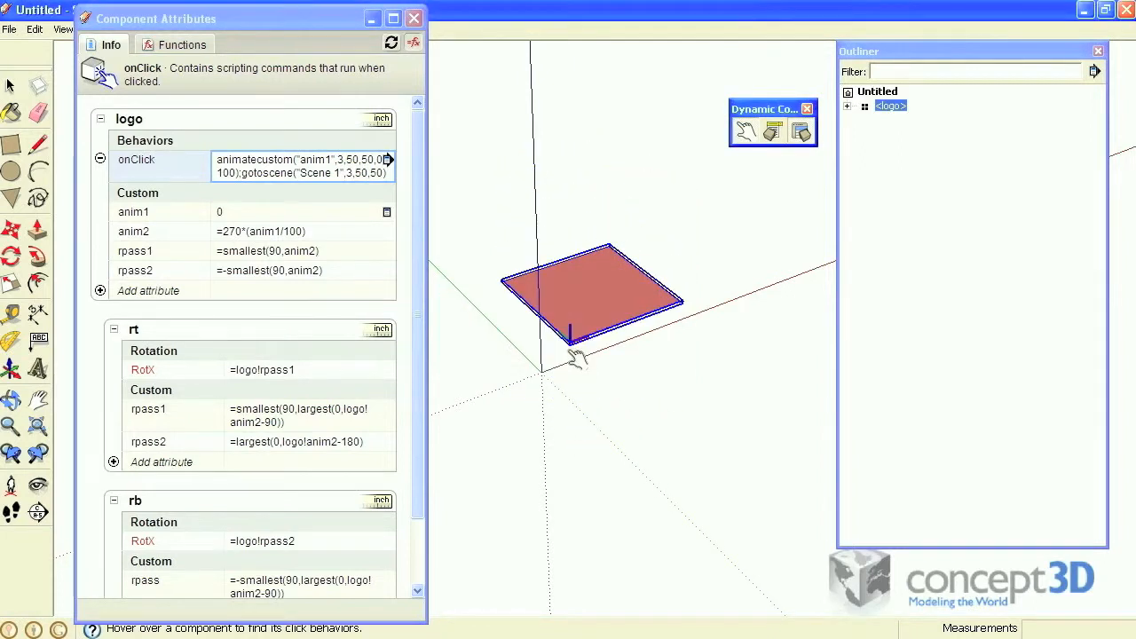
Close the Component Attributes and Outliner windows and save the current view as a scene.
click(413, 17)
click(1097, 51)
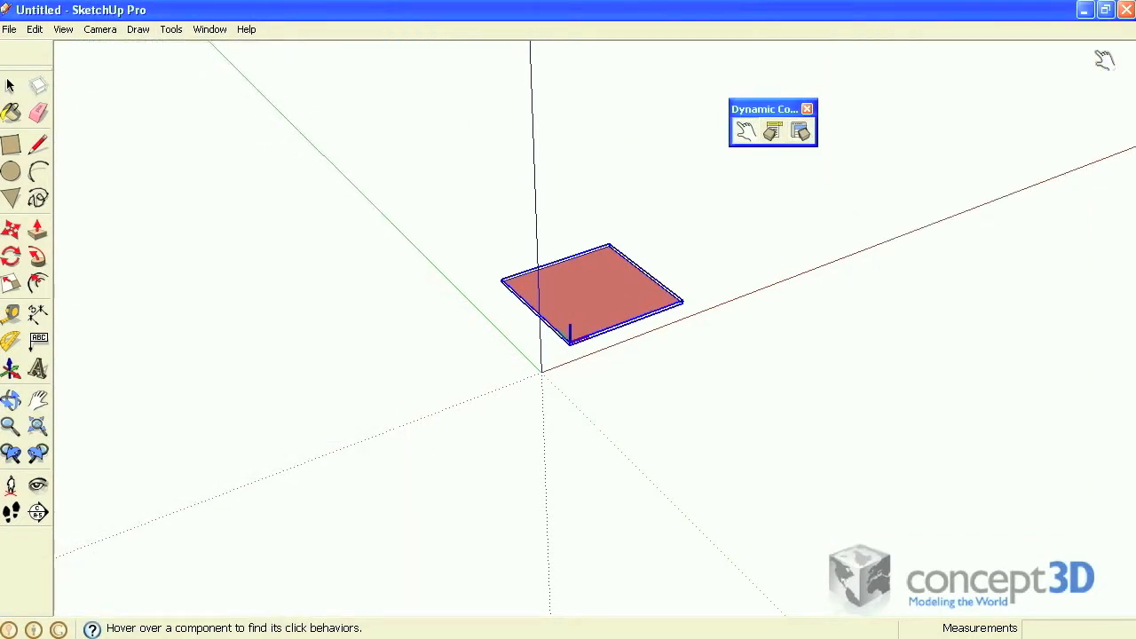
click(71, 34)
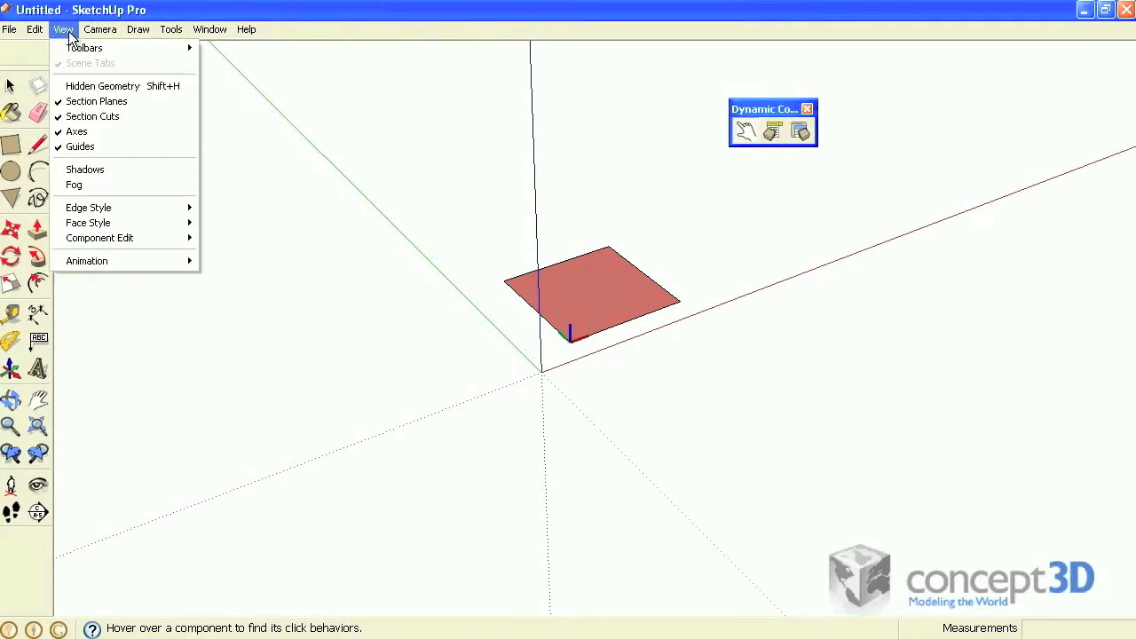
mouse_move(91, 257)
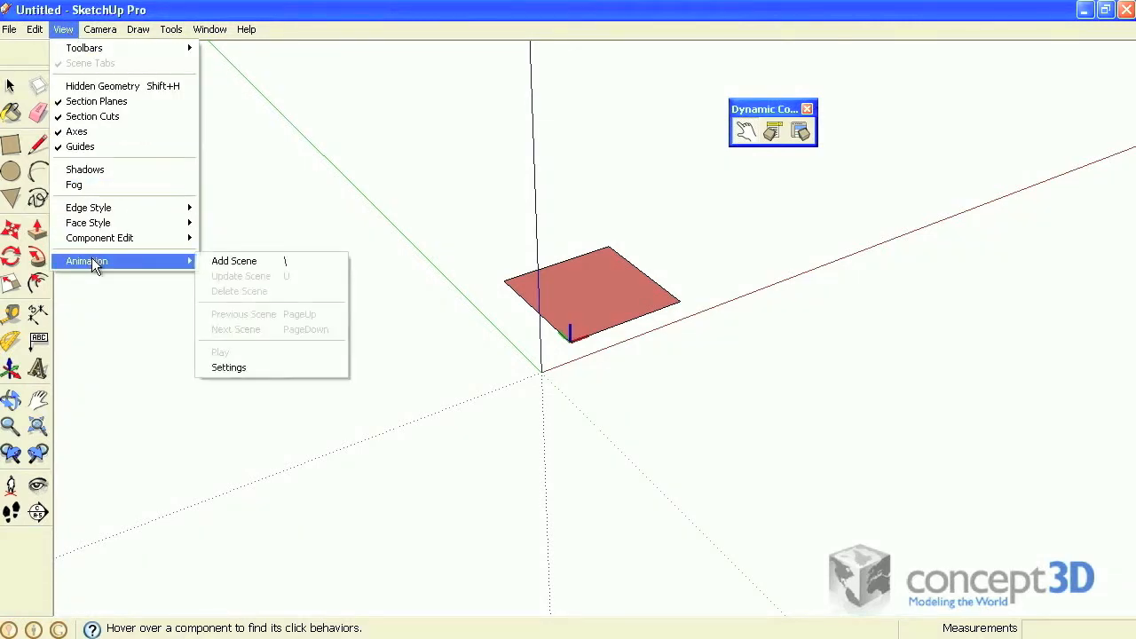
click(252, 261)
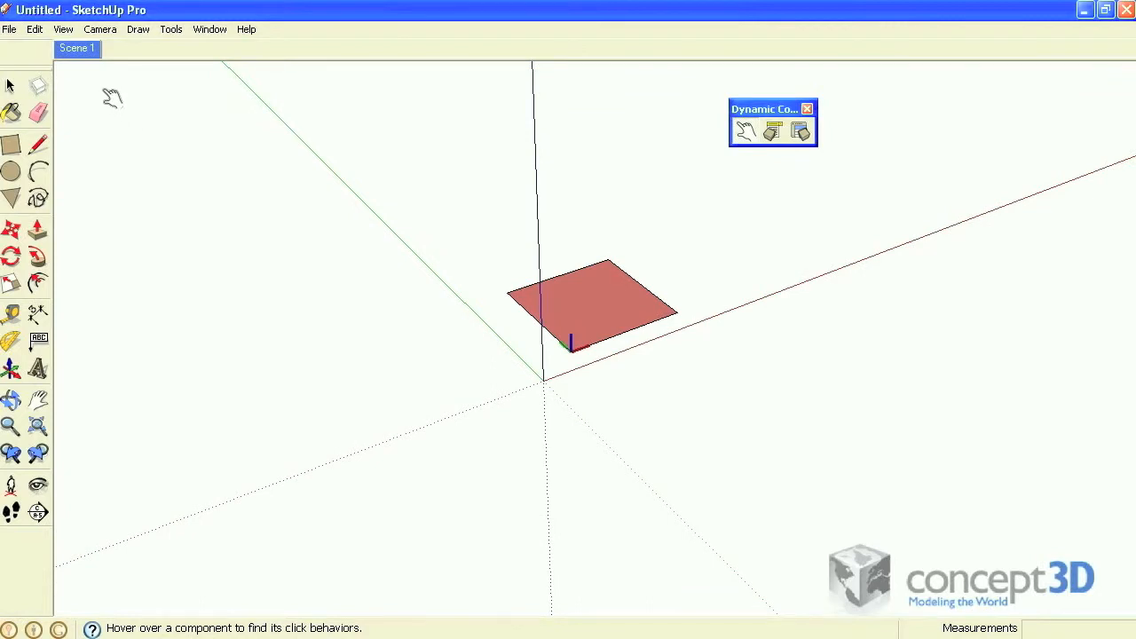
Orbit away from the saved scene and run the logo's animation from different viewpoints to test the camera return.
key(o)
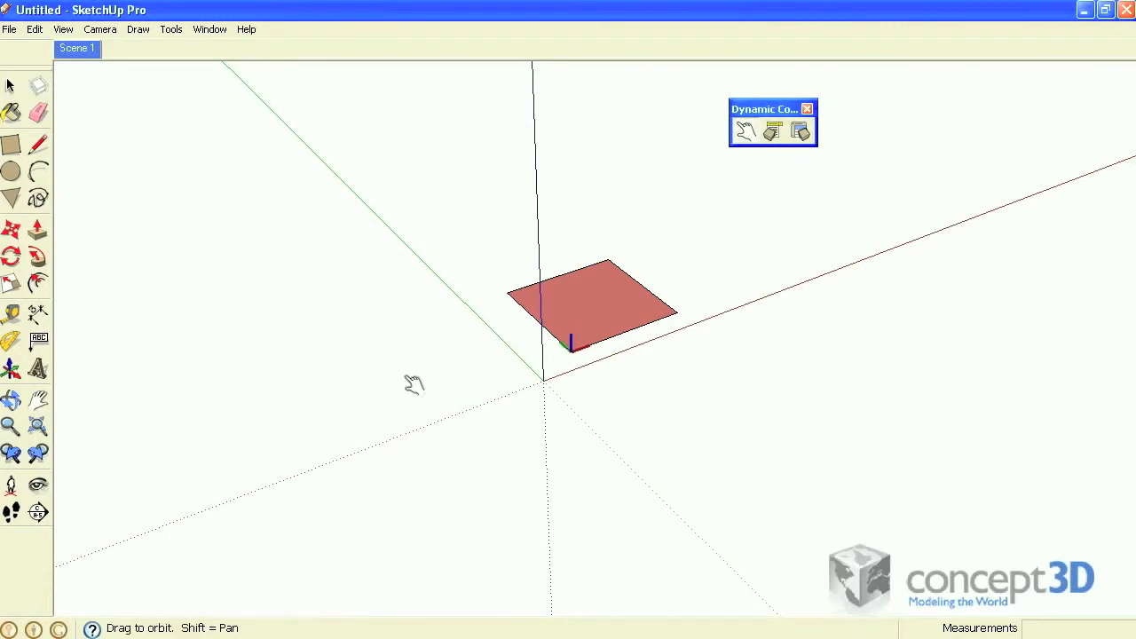
drag(428, 393, 691, 313)
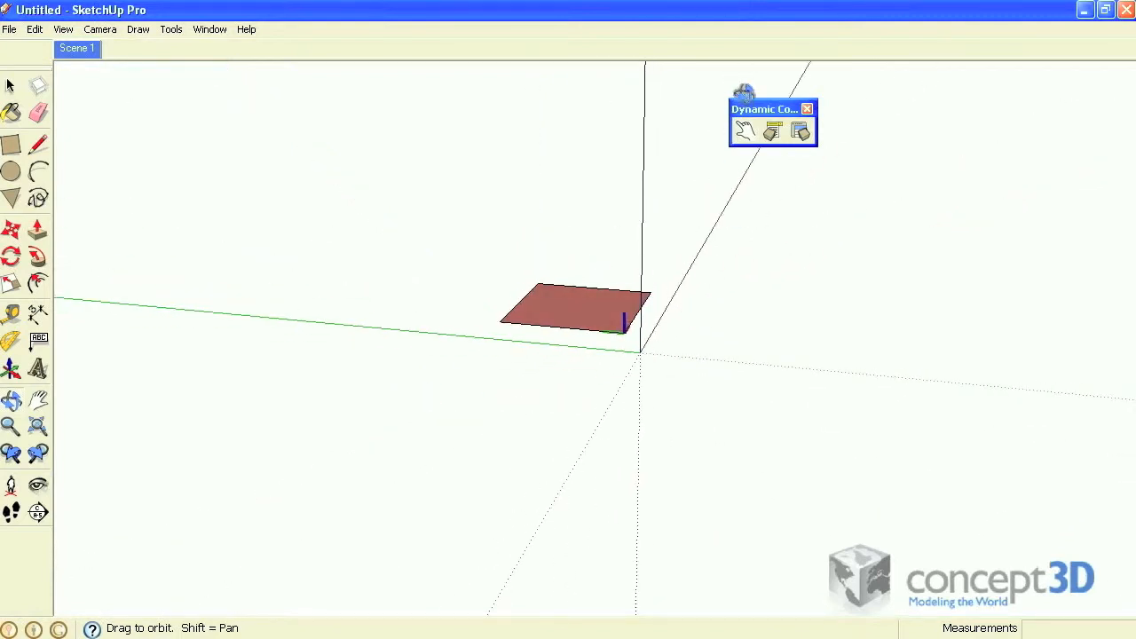
click(744, 133)
click(613, 311)
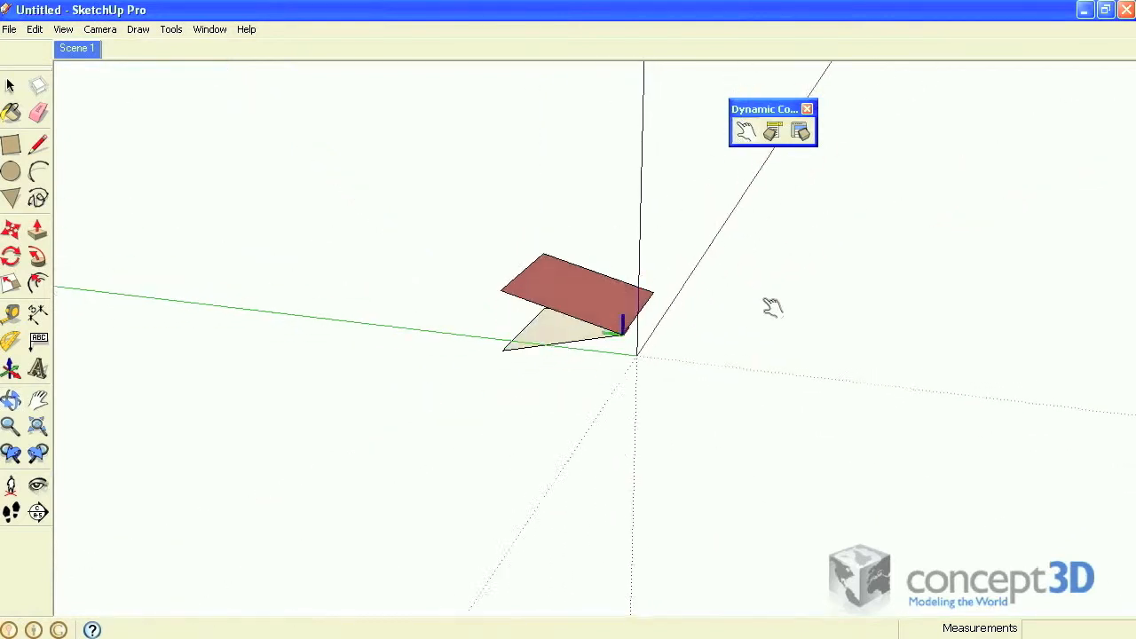
key(o)
drag(779, 276, 580, 399)
click(652, 278)
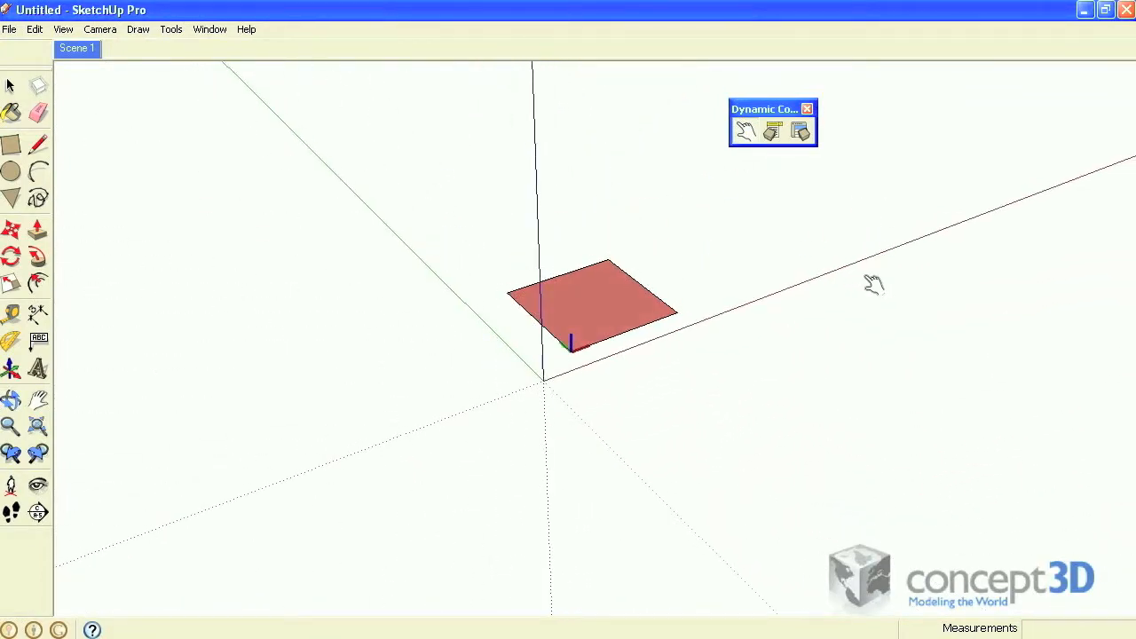
Turn off the display of edges and hide the model's drawing axes.
click(65, 31)
mouse_move(110, 208)
click(244, 209)
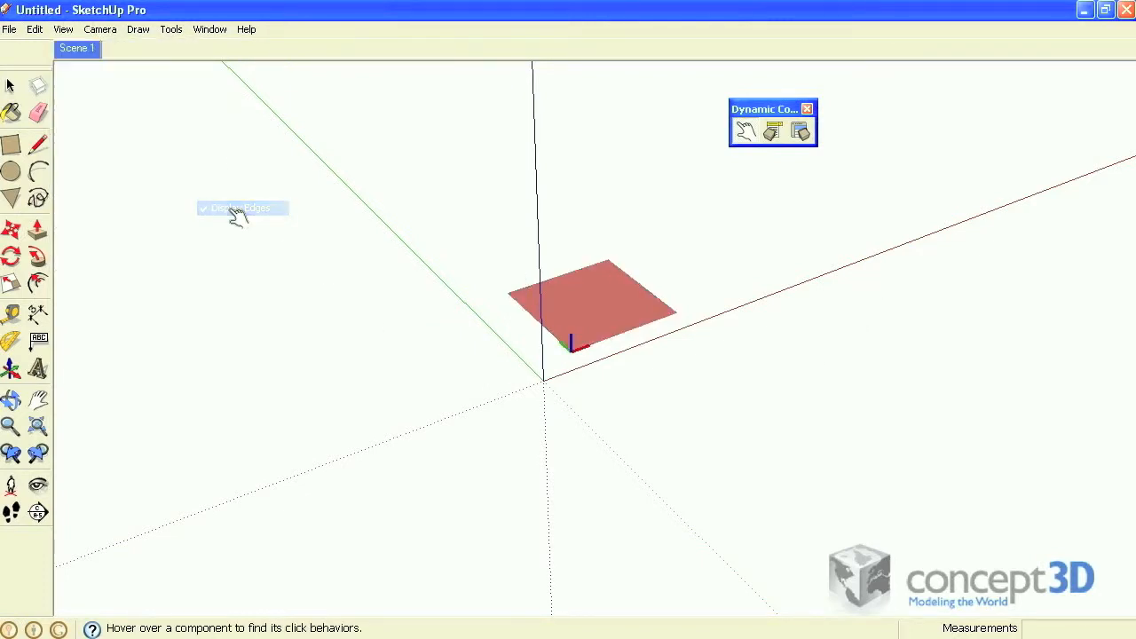
click(62, 31)
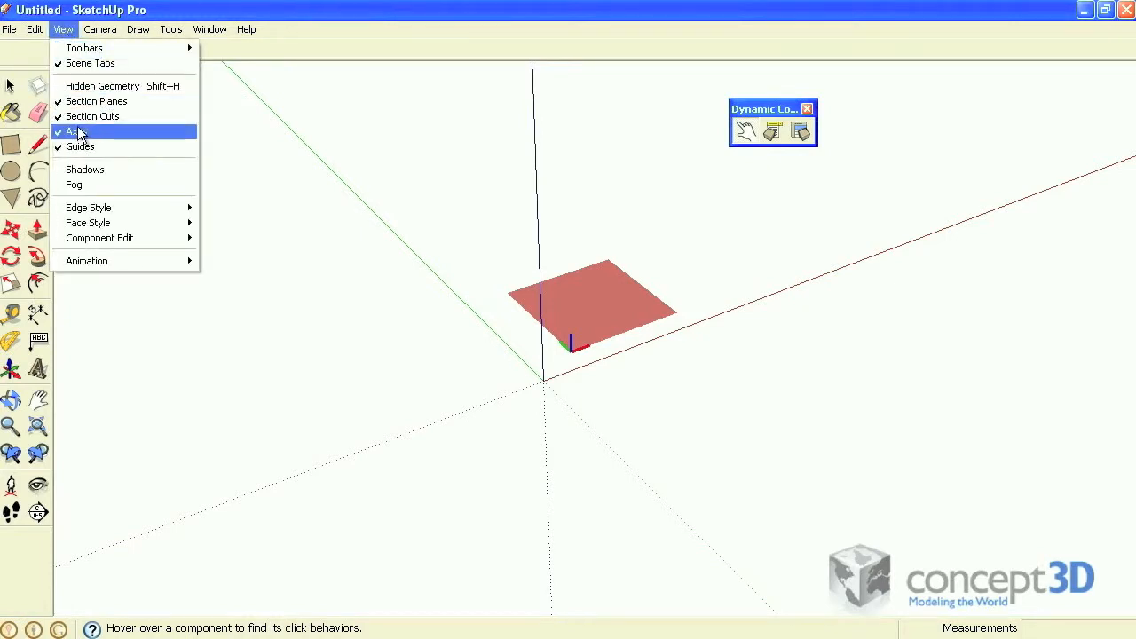
click(78, 131)
Turn off Show component axes in the Components section of Model Info and close the window.
click(205, 30)
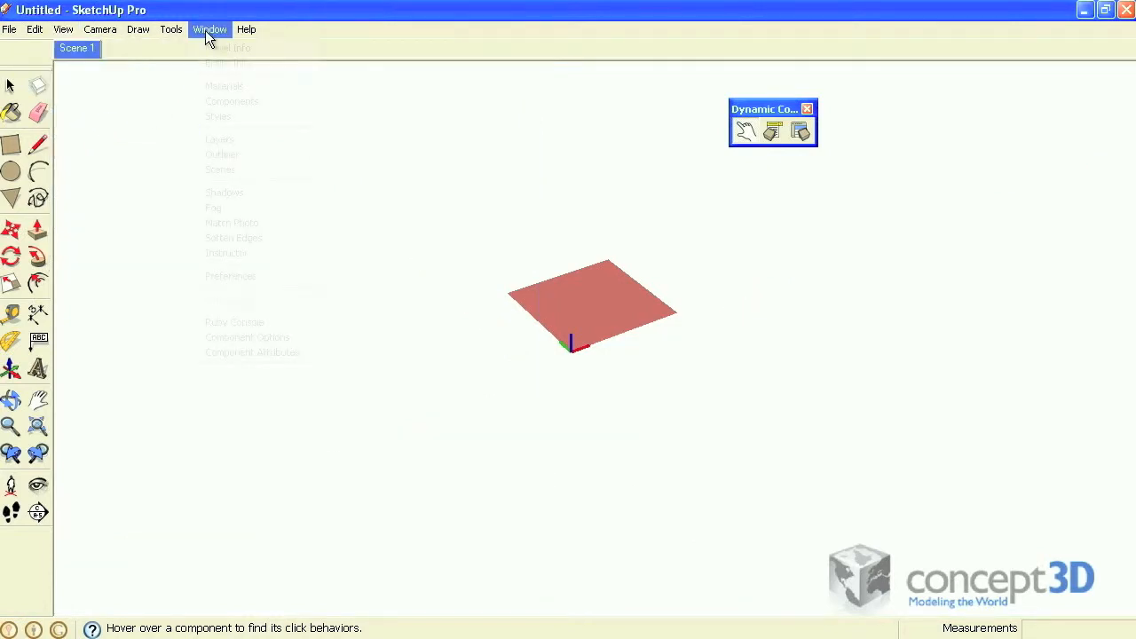
click(229, 48)
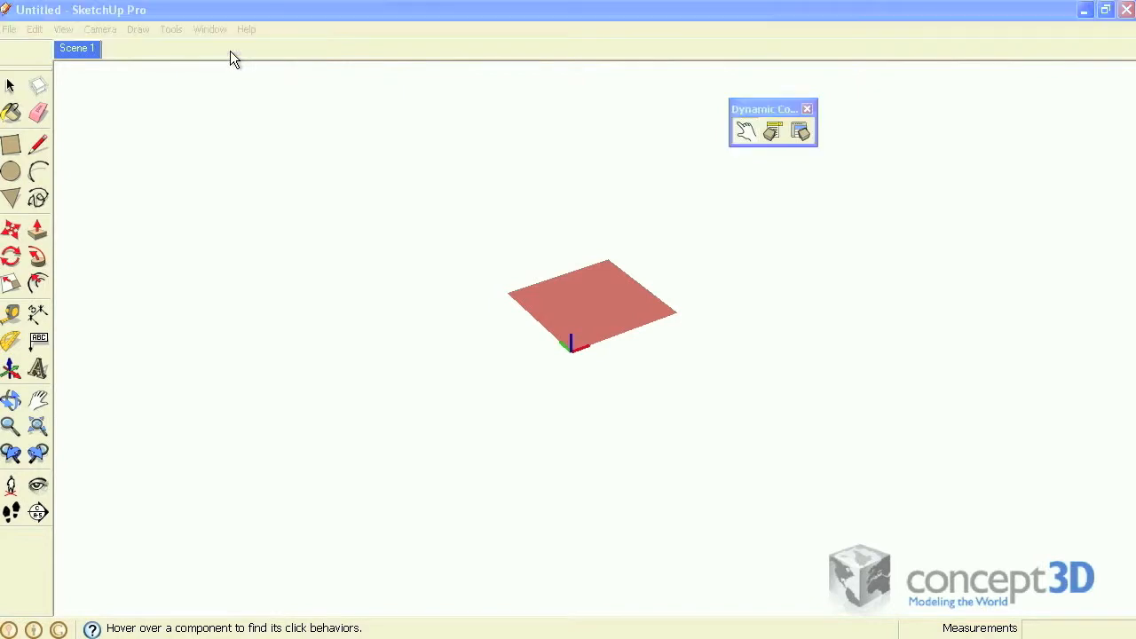
click(560, 492)
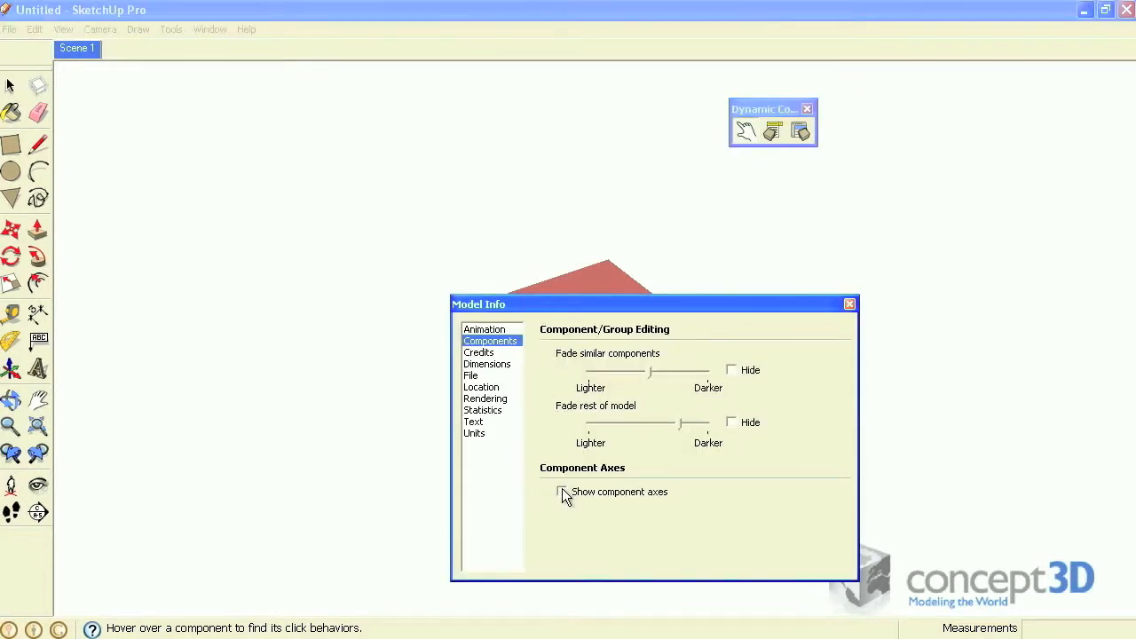
click(850, 305)
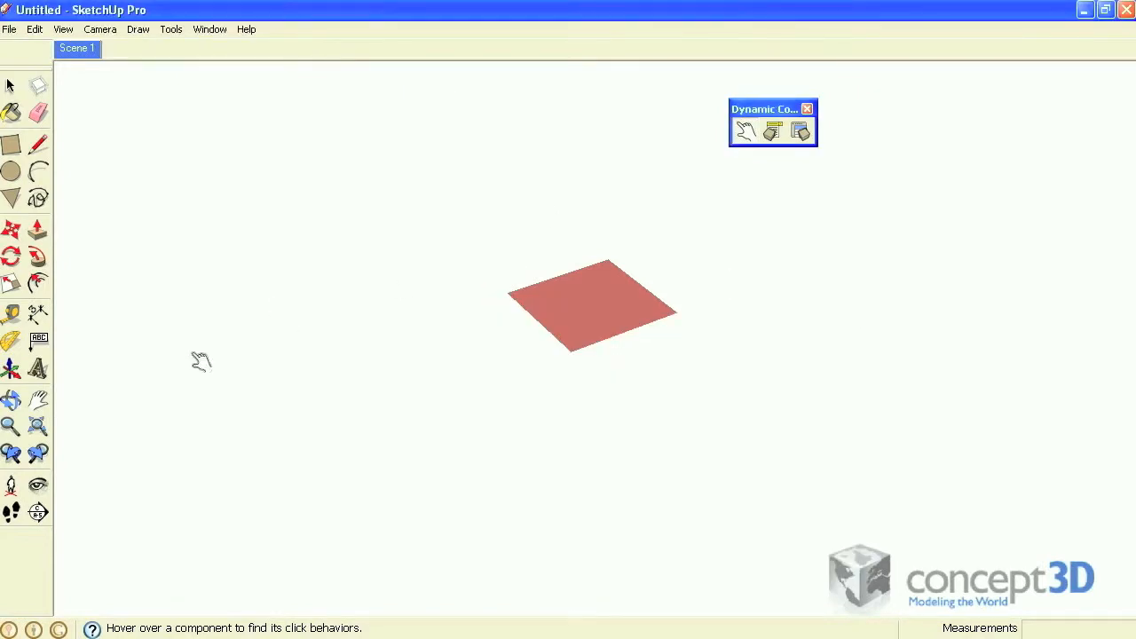
Orbit away from the saved view and trigger the logo's click animation with the Interact tool to test the clean display.
click(10, 400)
drag(479, 395, 574, 200)
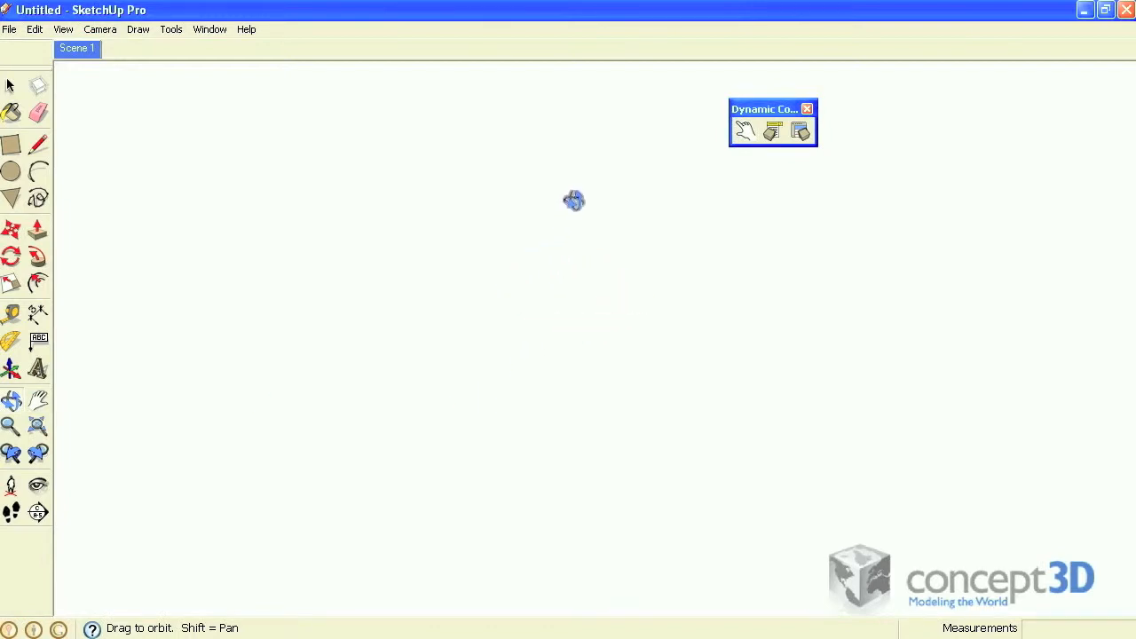
click(745, 130)
click(548, 308)
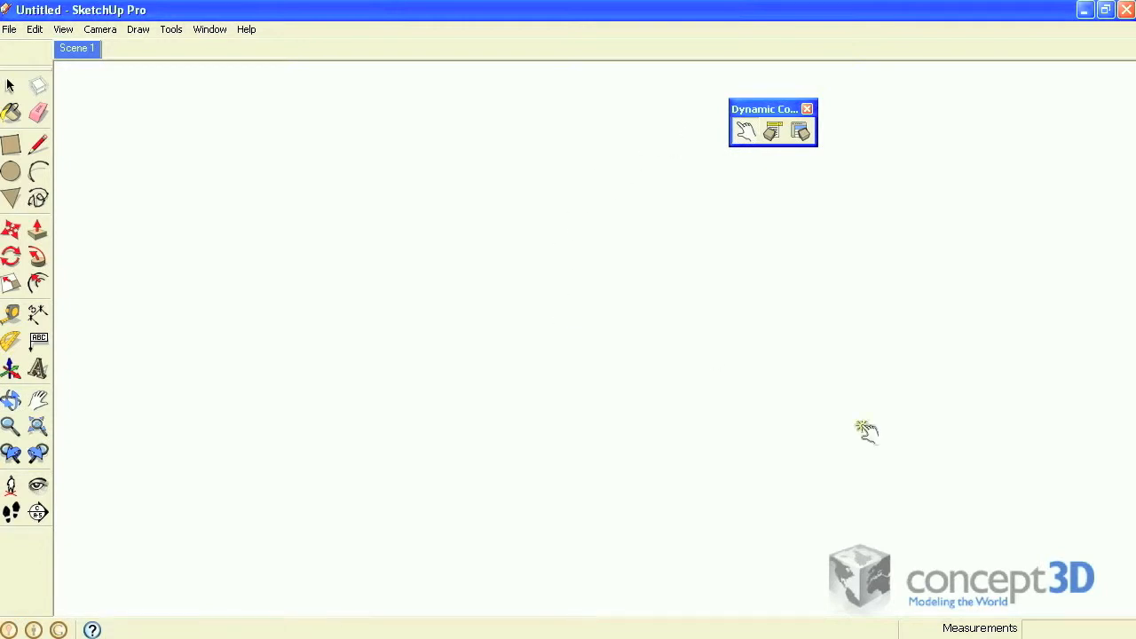